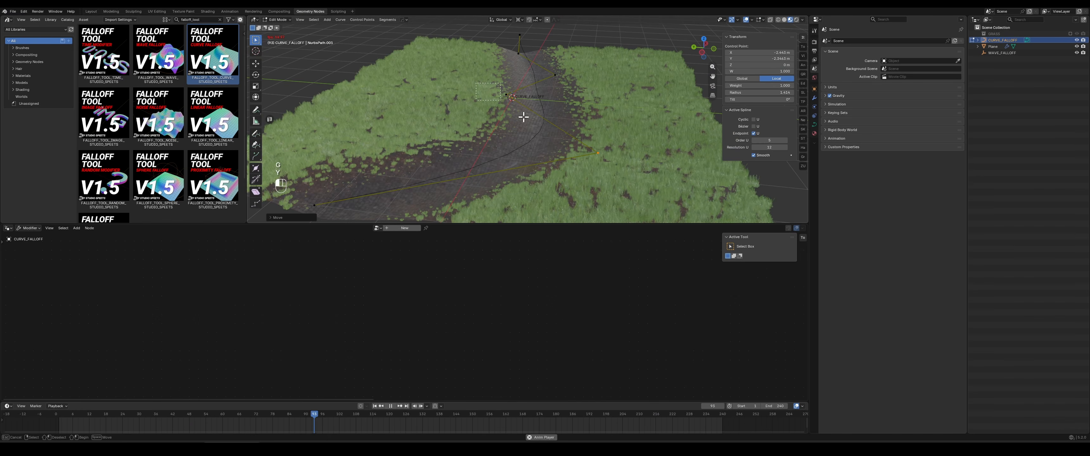
Move the selected control point of the CURVE_FALLOFF path along the Y axis and return to Object Mode
{"action": "key", "text": "g"}
{"action": "key", "text": "y"}
{"action": "left_click", "coordinate": [652, 127]}
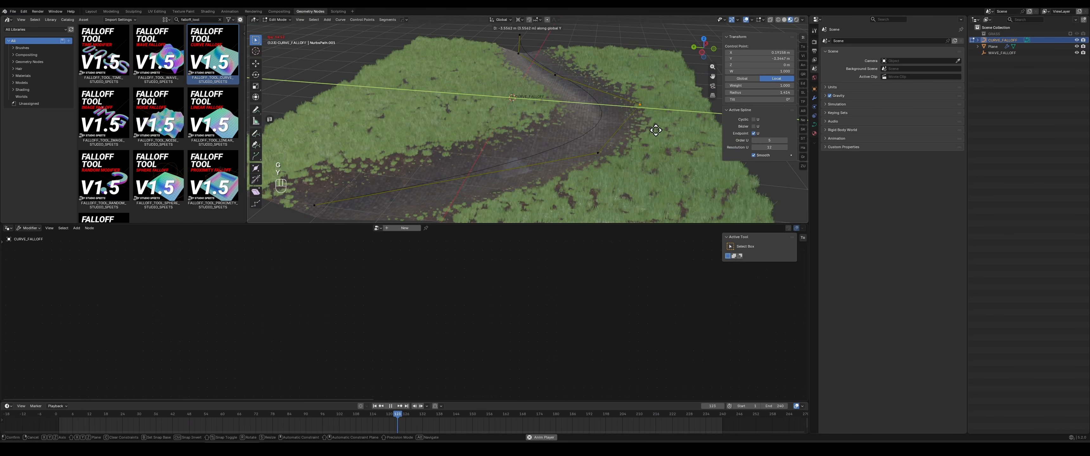
{"action": "middle_click_drag", "start_coordinate": [652, 127], "coordinate": [510, 165]}
{"action": "key", "text": "Tab"}
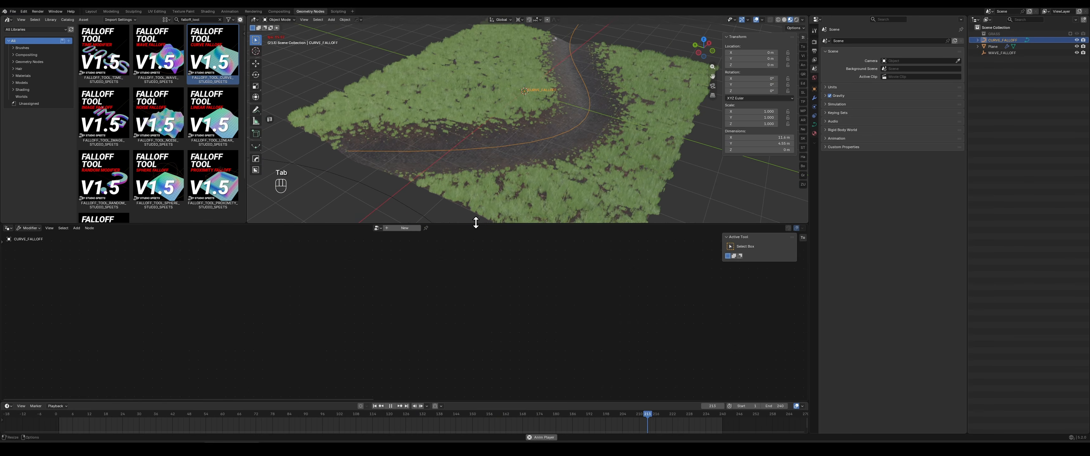
Enlarge the 3D viewport and examine the grass clearing along the curve from several angles and distances
{"action": "left_click_drag", "start_coordinate": [476, 226], "coordinate": [476, 275]}
{"action": "middle_click_drag", "start_coordinate": [521, 224], "coordinate": [551, 202]}
{"action": "scroll", "coordinate": [533, 200], "scroll_direction": "up", "scroll_amount": 5}
{"action": "middle_click_drag", "start_coordinate": [614, 217], "coordinate": [534, 219], "text": "shift"}
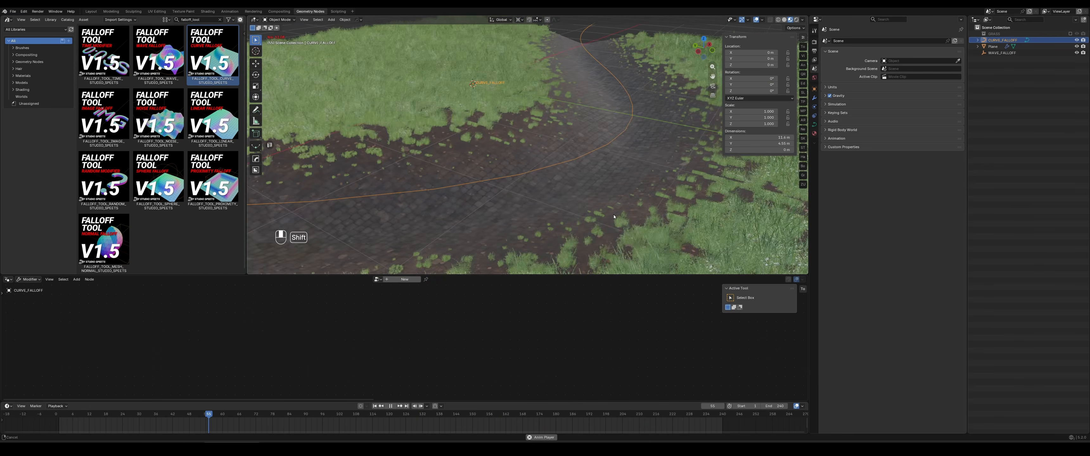
{"action": "scroll", "coordinate": [534, 219], "scroll_direction": "up", "scroll_amount": 6}
{"action": "scroll", "coordinate": [635, 190], "scroll_direction": "down", "scroll_amount": 6}
{"action": "middle_click_drag", "start_coordinate": [636, 190], "coordinate": [586, 205], "text": "shift"}
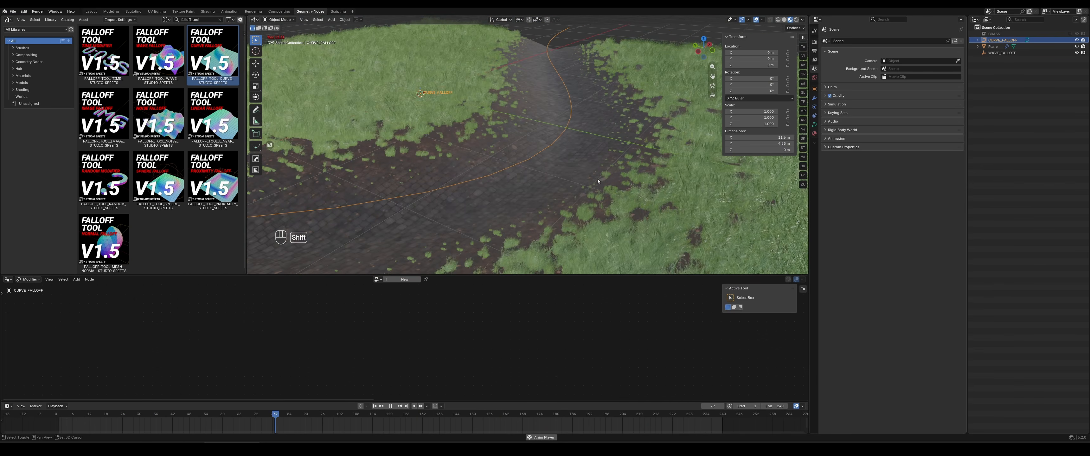
{"action": "scroll", "coordinate": [550, 202], "scroll_direction": "down", "scroll_amount": 3}
{"action": "middle_click_drag", "start_coordinate": [519, 202], "coordinate": [599, 183]}
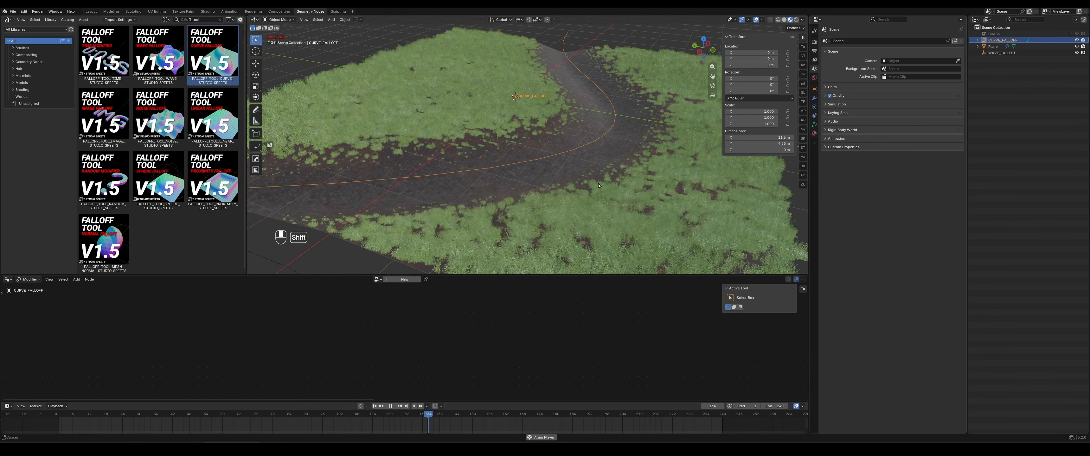
{"action": "scroll", "coordinate": [603, 197], "scroll_direction": "left", "scroll_amount": 4, "text": "shift"}
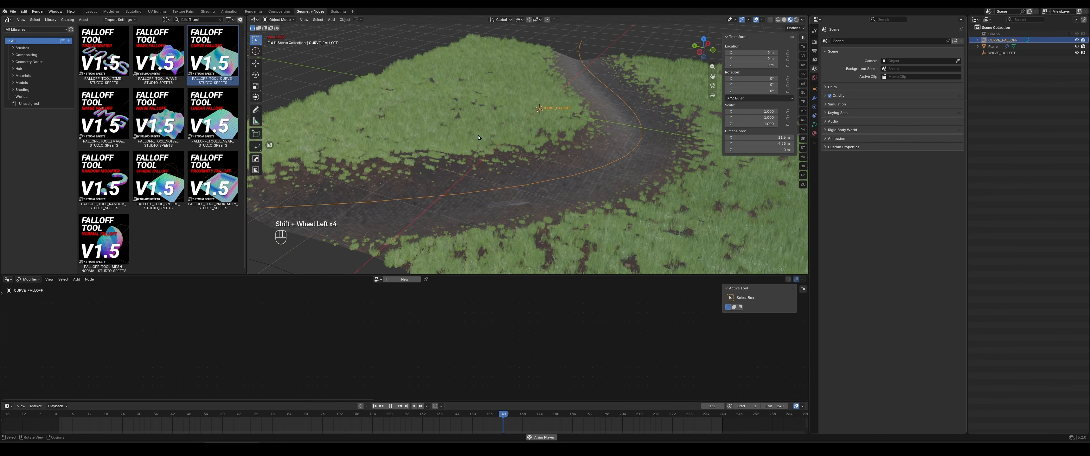
{"action": "scroll", "coordinate": [608, 229], "scroll_direction": "left", "scroll_amount": 5, "text": "shift"}
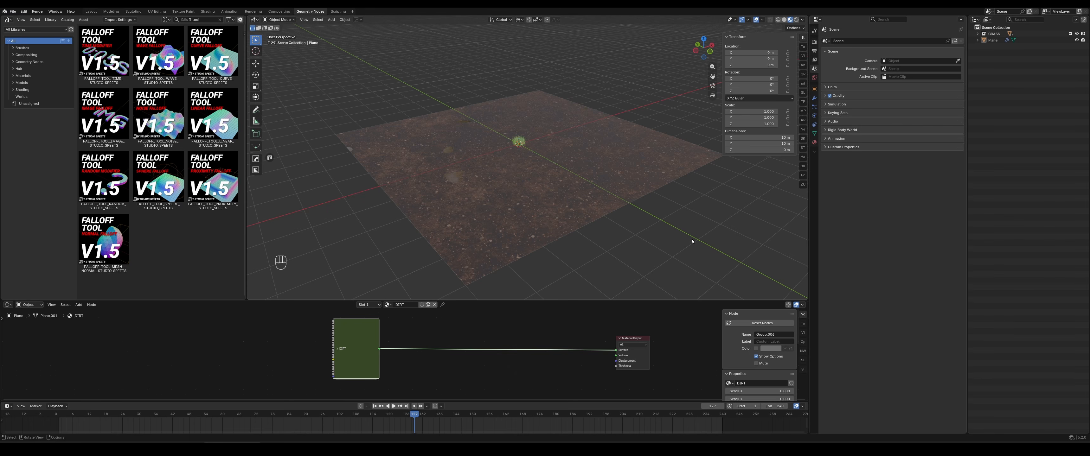
Select the dirt ground plane and view it from above at an angle
{"action": "middle_click_drag", "start_coordinate": [664, 240], "coordinate": [619, 159]}
{"action": "left_click", "coordinate": [619, 160]}
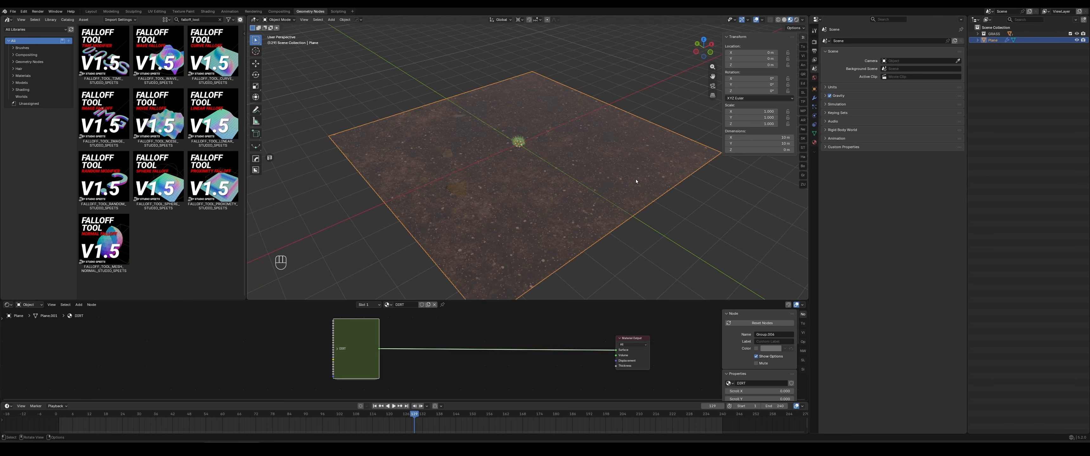
{"action": "mouse_move", "coordinate": [636, 181]}
{"action": "middle_mouse_down"}
{"action": "mouse_move", "coordinate": [637, 209]}
{"action": "mouse_move", "coordinate": [635, 172]}
{"action": "mouse_move", "coordinate": [553, 178]}
{"action": "mouse_move", "coordinate": [636, 179]}
{"action": "middle_mouse_up"}
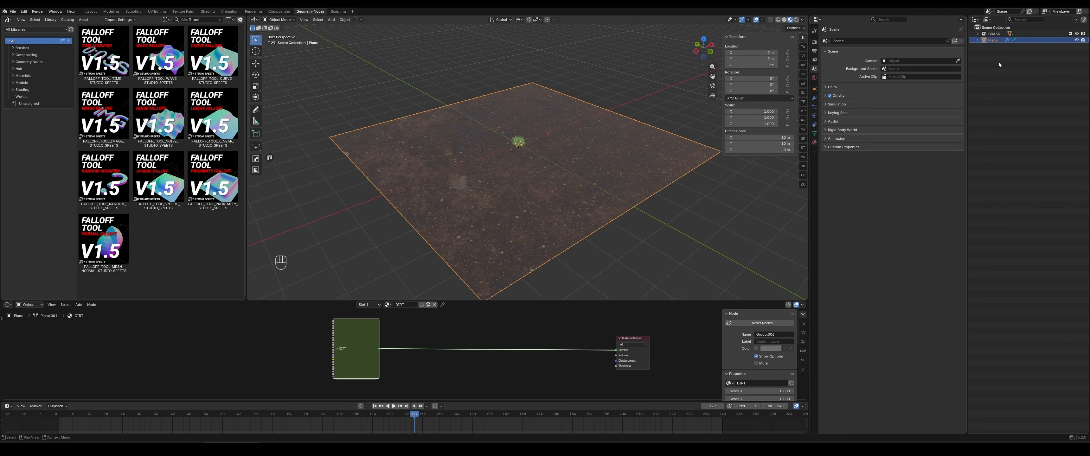
Expand the grass collection and inspect its first object, Mesh, up close in the clump
{"action": "left_click", "coordinate": [995, 27]}
{"action": "left_click", "coordinate": [978, 34]}
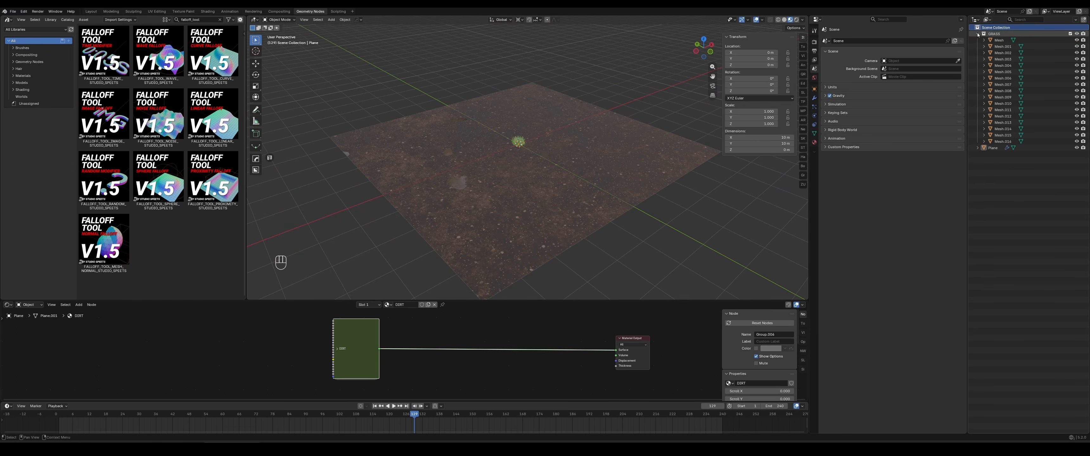
{"action": "left_click", "coordinate": [999, 40]}
{"action": "scroll", "coordinate": [540, 126], "scroll_direction": "up", "scroll_amount": 7}
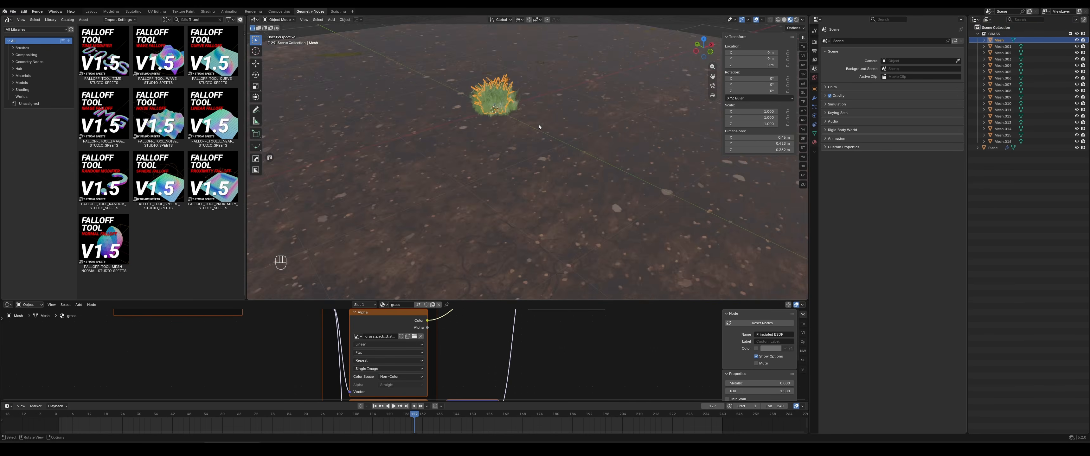
{"action": "scroll", "coordinate": [539, 126], "scroll_direction": "up", "scroll_amount": 3}
{"action": "middle_click_drag", "start_coordinate": [539, 126], "coordinate": [590, 191], "text": "shift"}
{"action": "scroll", "coordinate": [591, 191], "scroll_direction": "up", "scroll_amount": 4}
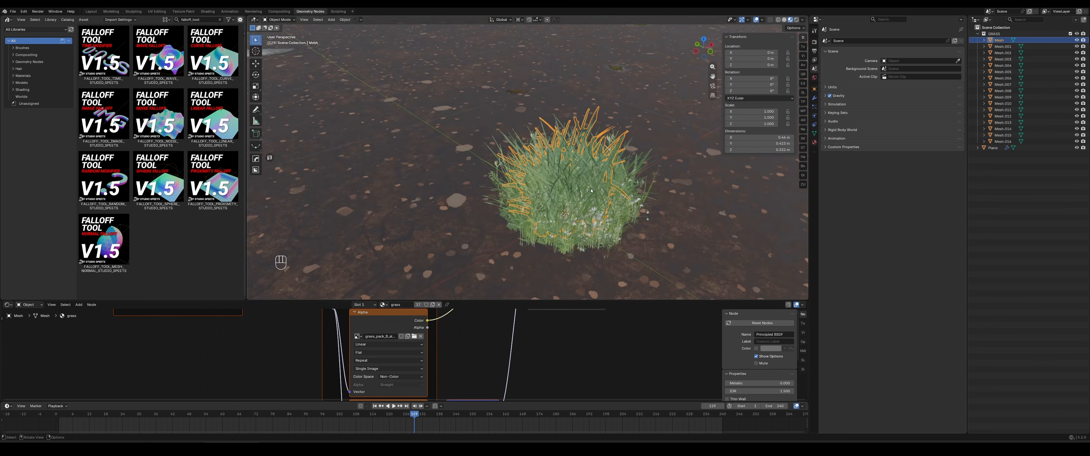
{"action": "scroll", "coordinate": [592, 191], "scroll_direction": "down", "scroll_amount": 3}
{"action": "key", "text": "g"}
{"action": "right_click", "coordinate": [609, 180]}
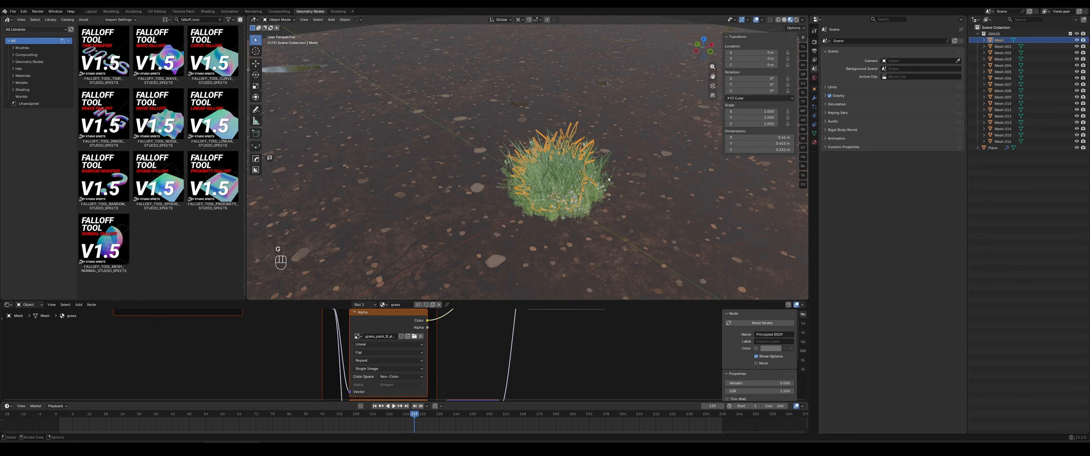
Move the grass object Mesh.005 out above the clump and frame it for a close look
{"action": "left_click", "coordinate": [1003, 71]}
{"action": "key", "text": "g"}
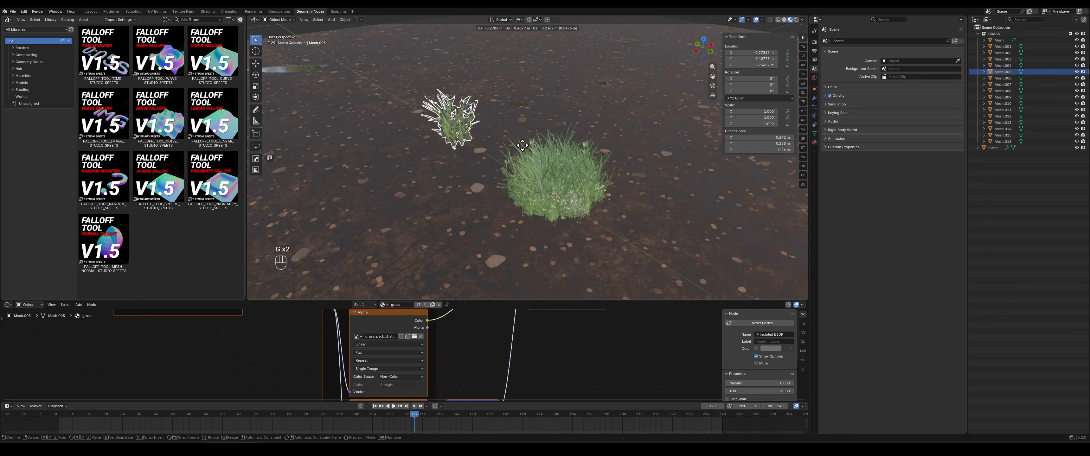
{"action": "right_click", "coordinate": [523, 145]}
{"action": "middle_click_drag", "start_coordinate": [594, 221], "coordinate": [583, 195]}
{"action": "key", "text": "g"}
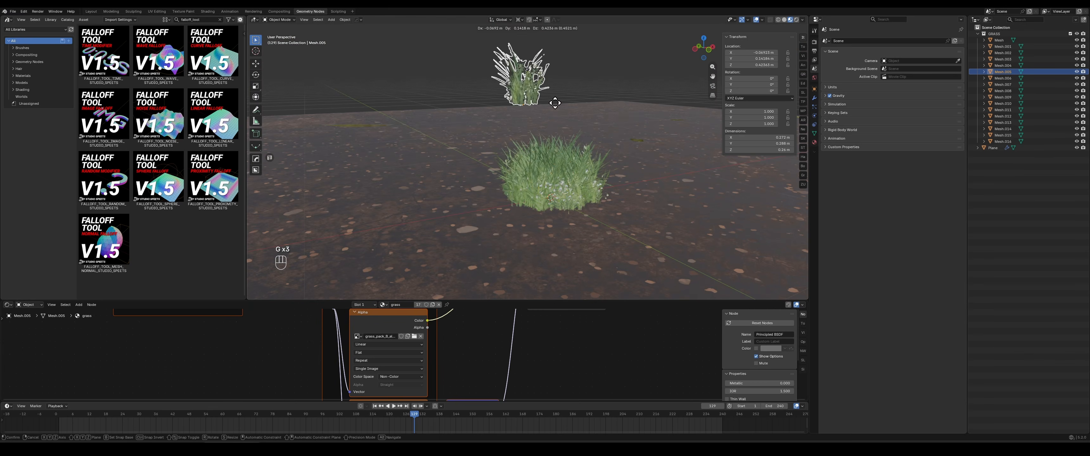
{"action": "left_click", "coordinate": [529, 97]}
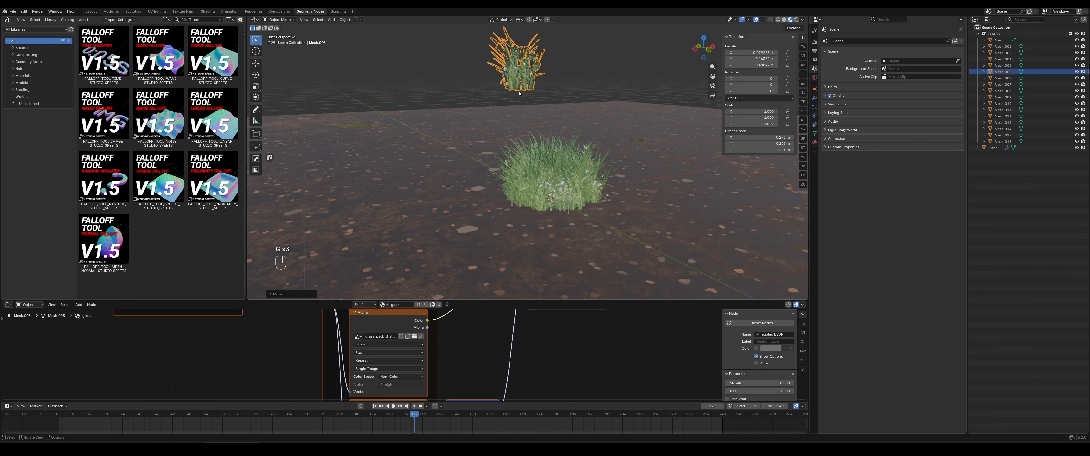
{"action": "key", "text": "KP_Decimal"}
{"action": "middle_click_drag", "start_coordinate": [564, 217], "coordinate": [589, 187]}
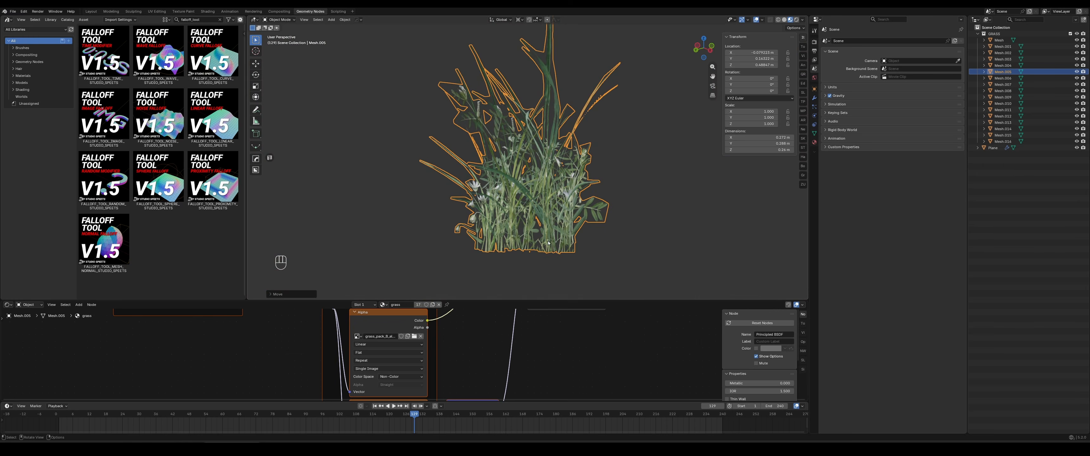
Snap the separated grass object Mesh.005 to the 3D cursor
{"action": "scroll", "coordinate": [549, 243], "scroll_direction": "down", "scroll_amount": 8}
{"action": "key", "text": "shift+s"}
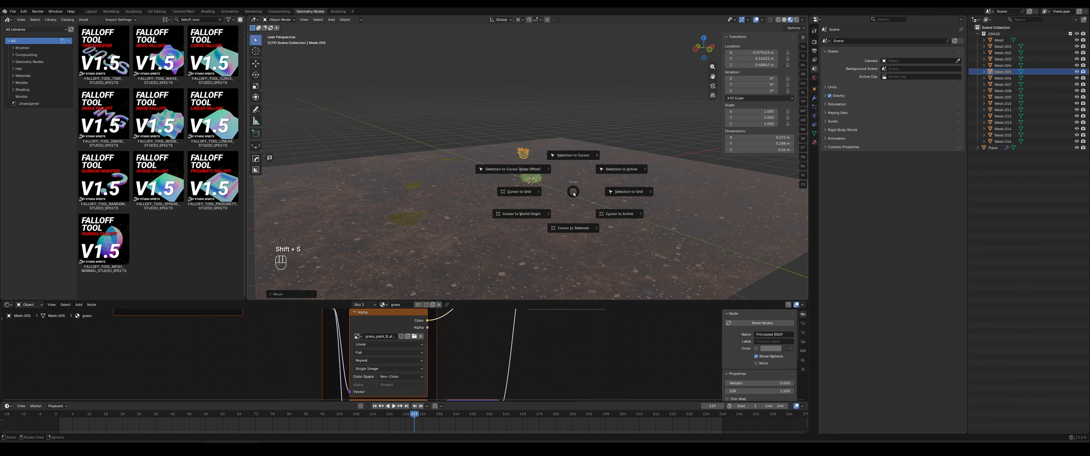
{"action": "left_click", "coordinate": [575, 183]}
{"action": "scroll", "coordinate": [575, 183], "scroll_direction": "up", "scroll_amount": 5}
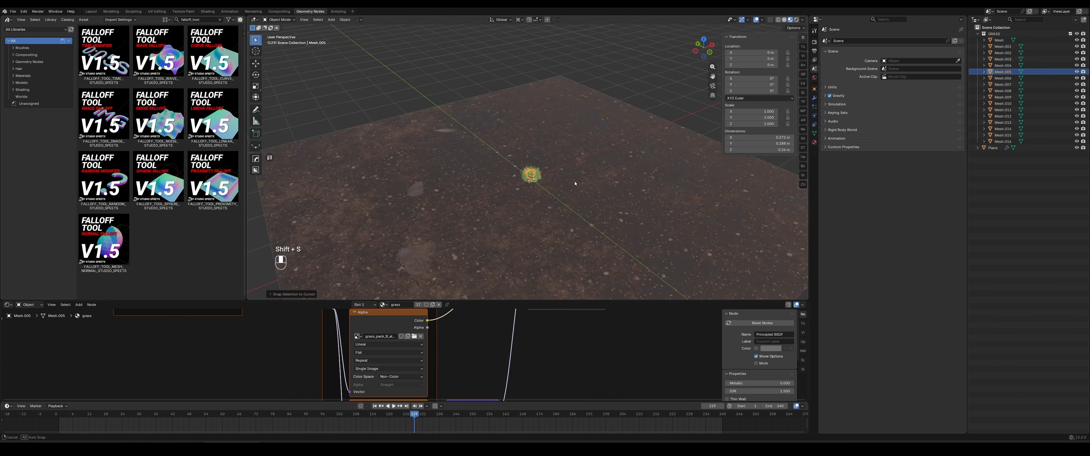
{"action": "middle_click_drag", "start_coordinate": [575, 183], "coordinate": [614, 147]}
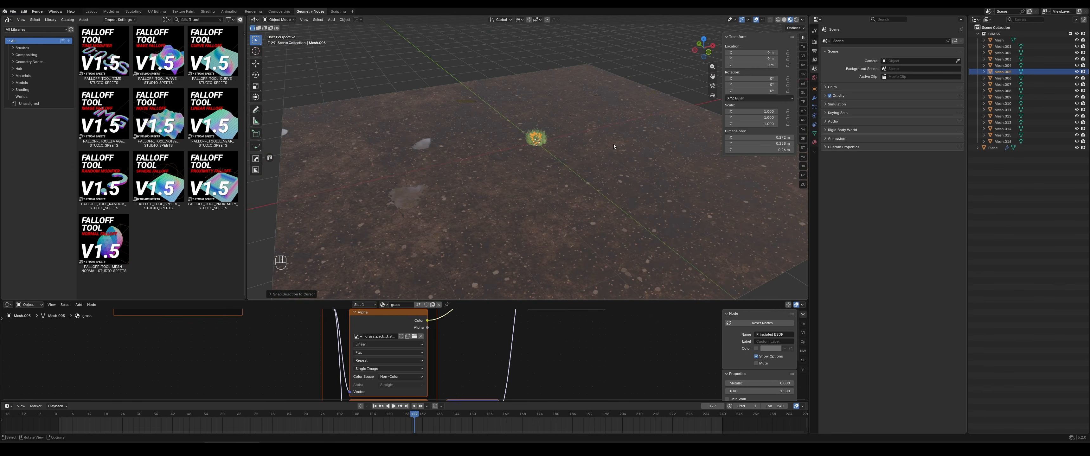
Deselect the grass object and examine the whole grass clump on the ground up close
{"action": "left_click", "coordinate": [649, 68]}
{"action": "middle_click_drag", "start_coordinate": [626, 92], "coordinate": [629, 100], "text": "shift"}
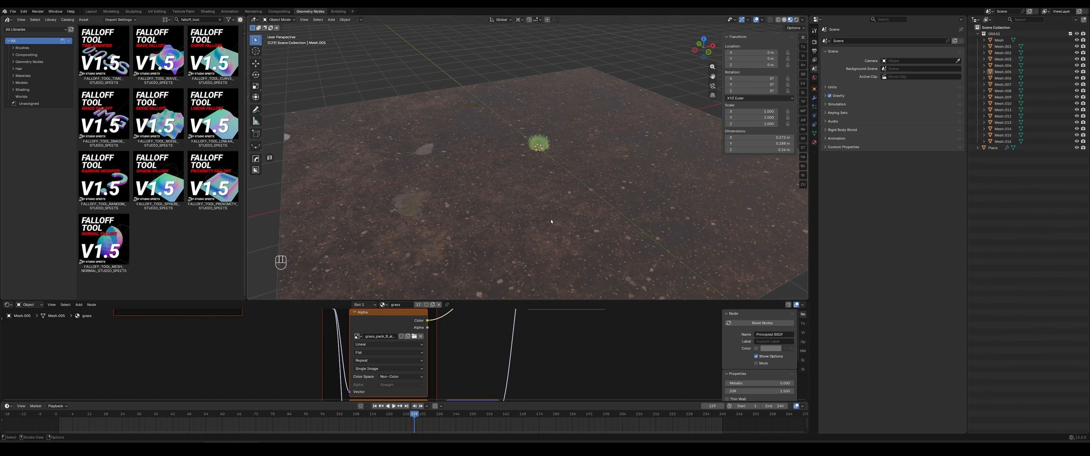
{"action": "middle_click_drag", "start_coordinate": [512, 221], "coordinate": [535, 217]}
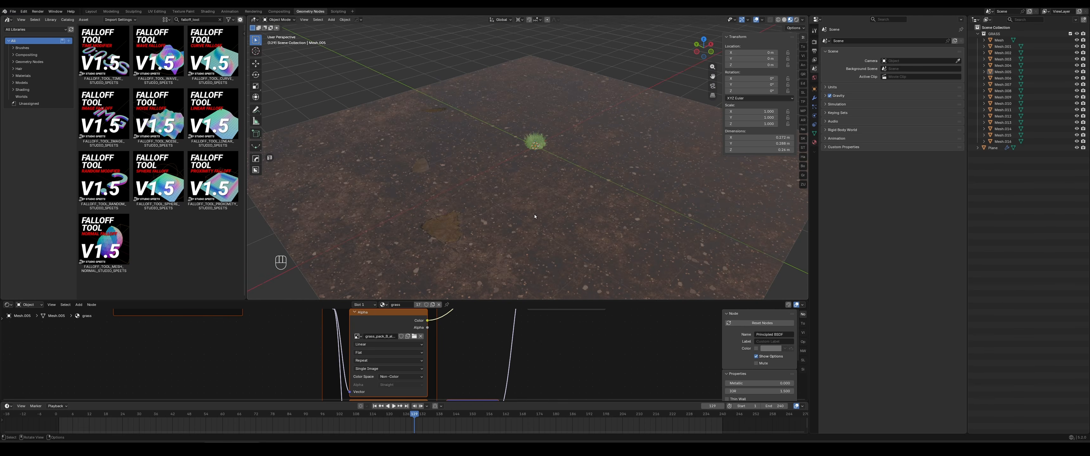
{"action": "mouse_move", "coordinate": [624, 215]}
{"action": "middle_mouse_down"}
{"action": "mouse_move", "coordinate": [577, 224]}
{"action": "mouse_move", "coordinate": [568, 206]}
{"action": "mouse_move", "coordinate": [635, 217]}
{"action": "middle_mouse_up"}
{"action": "middle_click_drag", "start_coordinate": [568, 147], "coordinate": [563, 161], "text": "shift"}
{"action": "scroll", "coordinate": [563, 161], "scroll_direction": "up", "scroll_amount": 8}
{"action": "scroll", "coordinate": [564, 161], "scroll_direction": "up", "scroll_amount": 7}
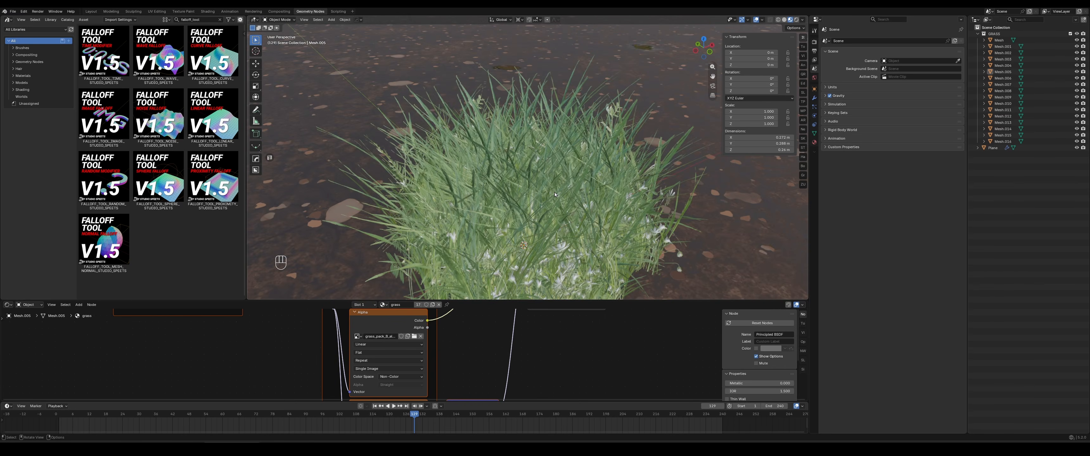
{"action": "left_click", "coordinate": [546, 199]}
{"action": "scroll", "coordinate": [546, 199], "scroll_direction": "down", "scroll_amount": 7}
{"action": "key", "text": "g"}
{"action": "right_click", "coordinate": [589, 112]}
{"action": "scroll", "coordinate": [598, 201], "scroll_direction": "down", "scroll_amount": 5}
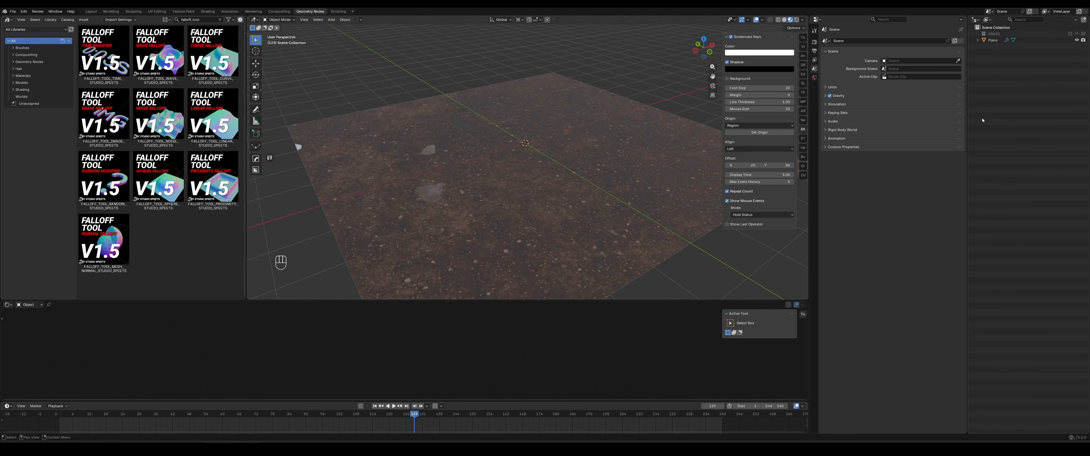
Select the ground plane, switch the node area to the Geometry Node Editor and create a new node tree
{"action": "mouse_move", "coordinate": [622, 201]}
{"action": "middle_mouse_down"}
{"action": "mouse_move", "coordinate": [597, 202]}
{"action": "mouse_move", "coordinate": [615, 199]}
{"action": "middle_mouse_up"}
{"action": "left_click", "coordinate": [504, 203]}
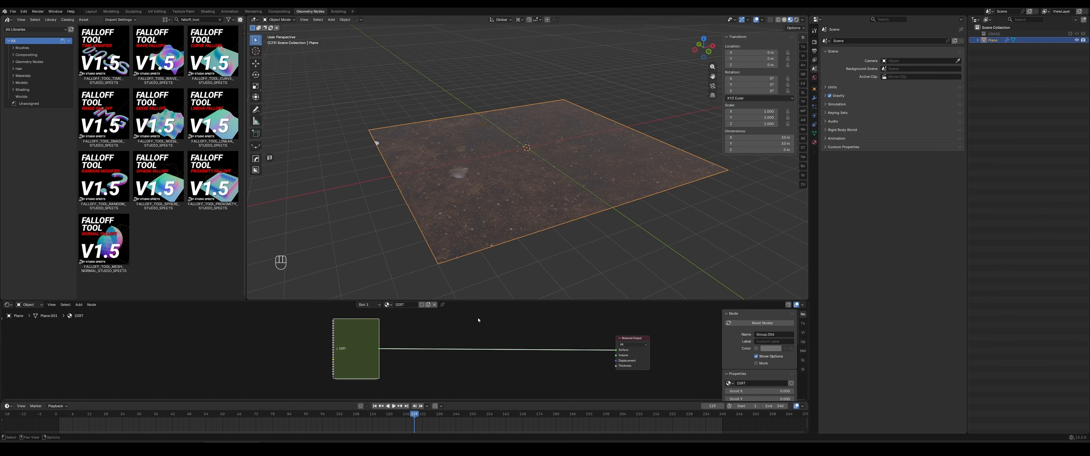
{"action": "left_click", "coordinate": [8, 307]}
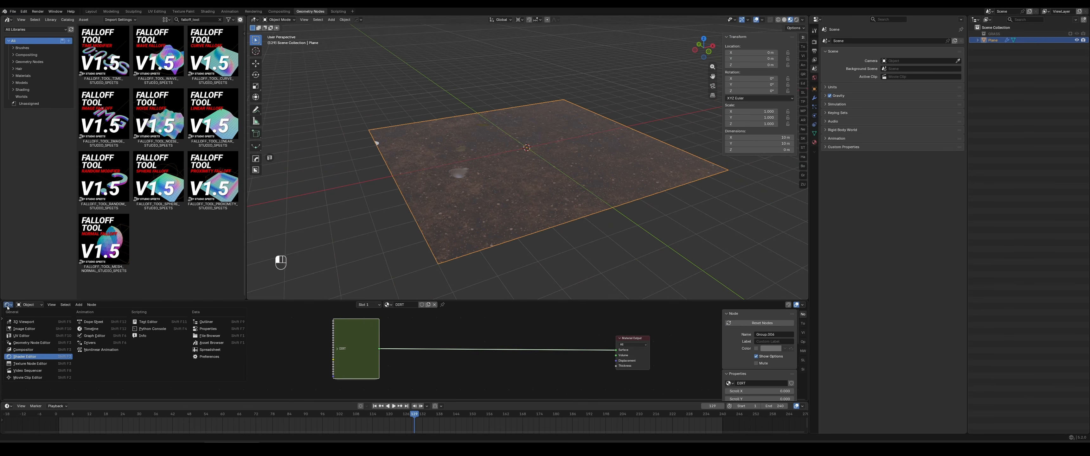
{"action": "left_click", "coordinate": [26, 346]}
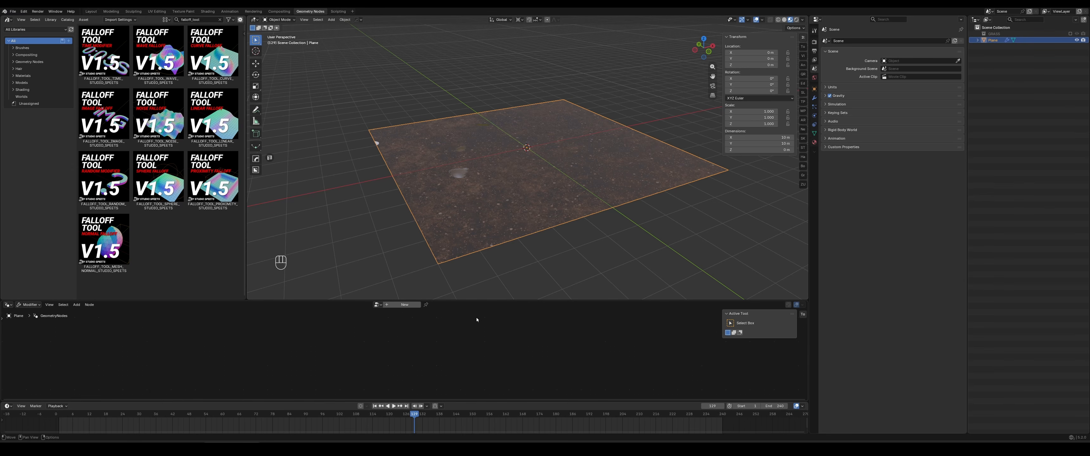
{"action": "left_click", "coordinate": [402, 305]}
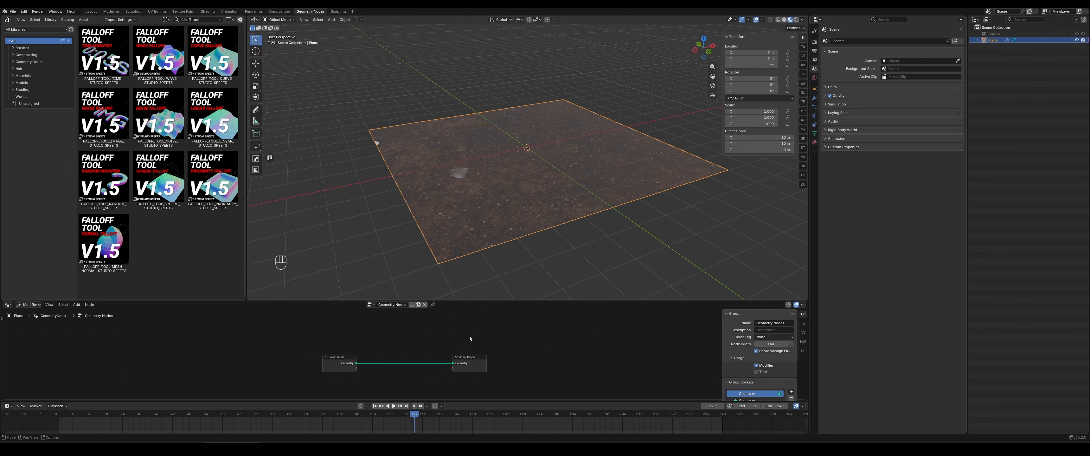
Enlarge the node editor and spread the Group Input and Group Output nodes farther apart
{"action": "left_click_drag", "start_coordinate": [471, 301], "coordinate": [489, 249]}
{"action": "left_click_drag", "start_coordinate": [473, 337], "coordinate": [565, 339]}
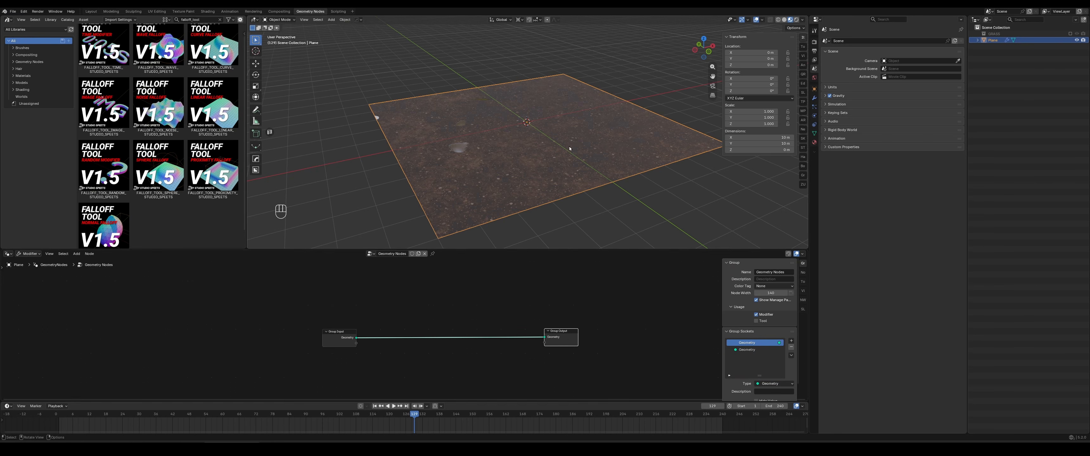
{"action": "middle_click_drag", "start_coordinate": [366, 365], "coordinate": [398, 345]}
{"action": "scroll", "coordinate": [398, 346], "scroll_direction": "down", "scroll_amount": 2}
{"action": "left_click", "coordinate": [379, 325]}
{"action": "key", "text": "g"}
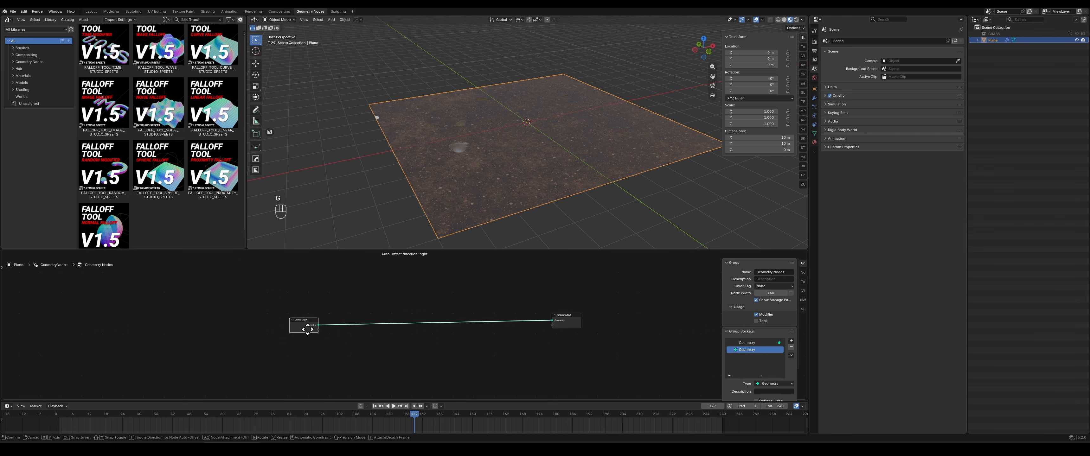
{"action": "left_click", "coordinate": [290, 325]}
Insert a Distribute Points on Faces node between Group Input and Group Output and place it slightly below them
{"action": "key", "text": "shift+a"}
{"action": "type", "text": "distr"}
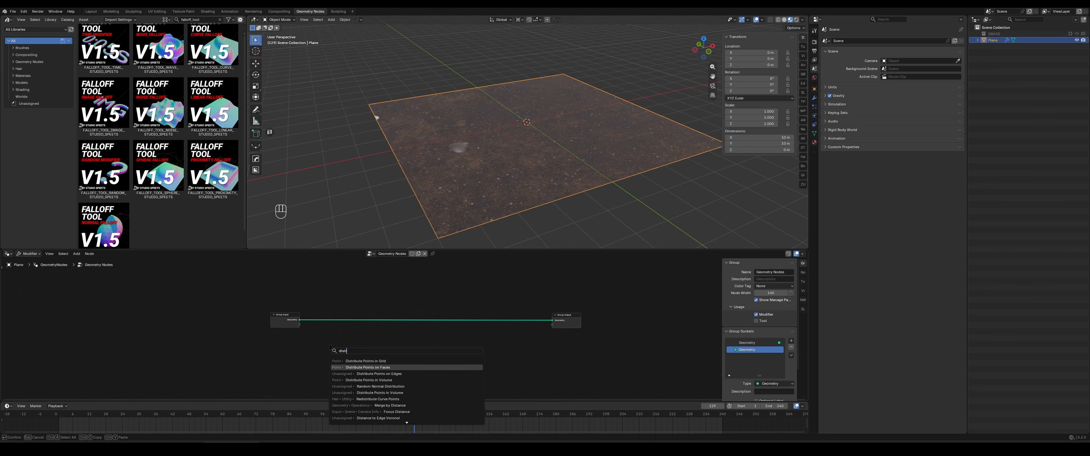
{"action": "left_click", "coordinate": [367, 368]}
{"action": "left_click", "coordinate": [379, 305]}
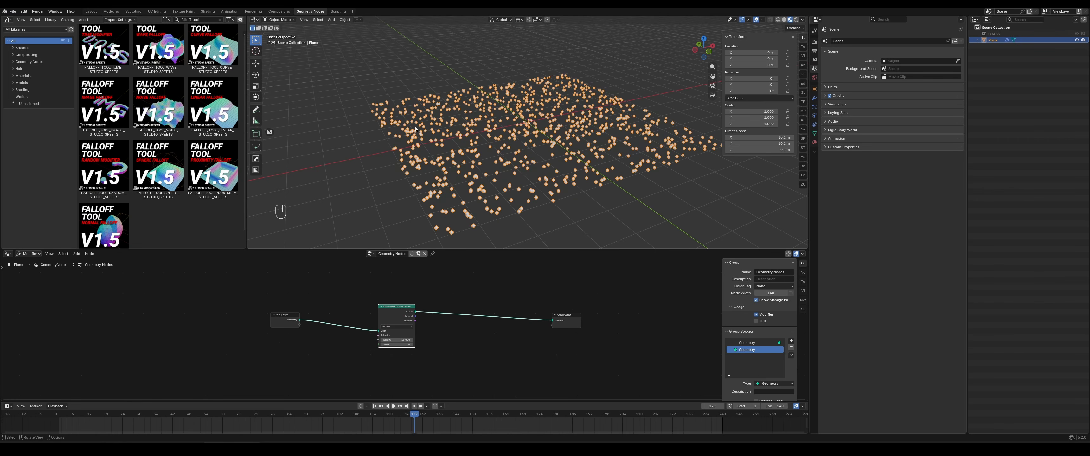
{"action": "mouse_move", "coordinate": [542, 184]}
{"action": "middle_mouse_down"}
{"action": "mouse_move", "coordinate": [514, 198]}
{"action": "mouse_move", "coordinate": [545, 183]}
{"action": "middle_mouse_up"}
{"action": "left_click_drag", "start_coordinate": [389, 320], "coordinate": [383, 353]}
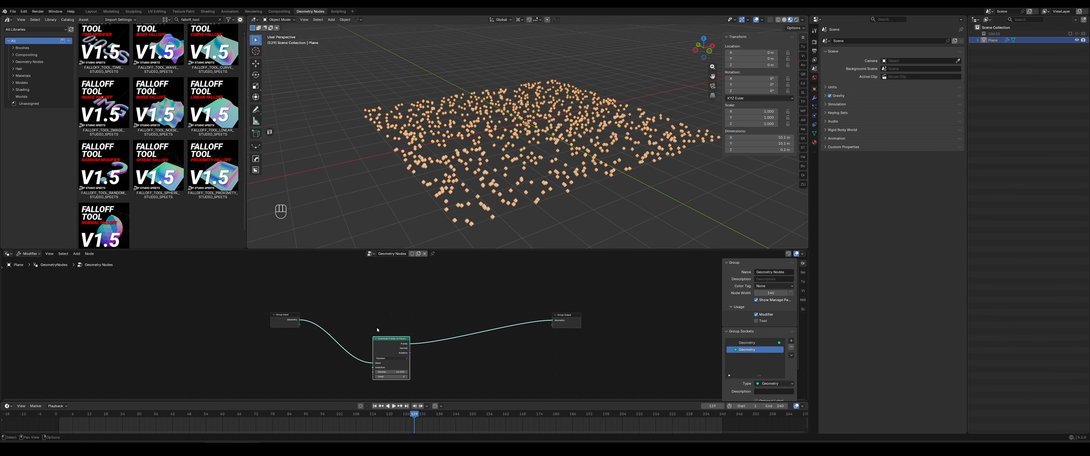
{"action": "scroll", "coordinate": [446, 364], "scroll_direction": "up", "scroll_amount": 6}
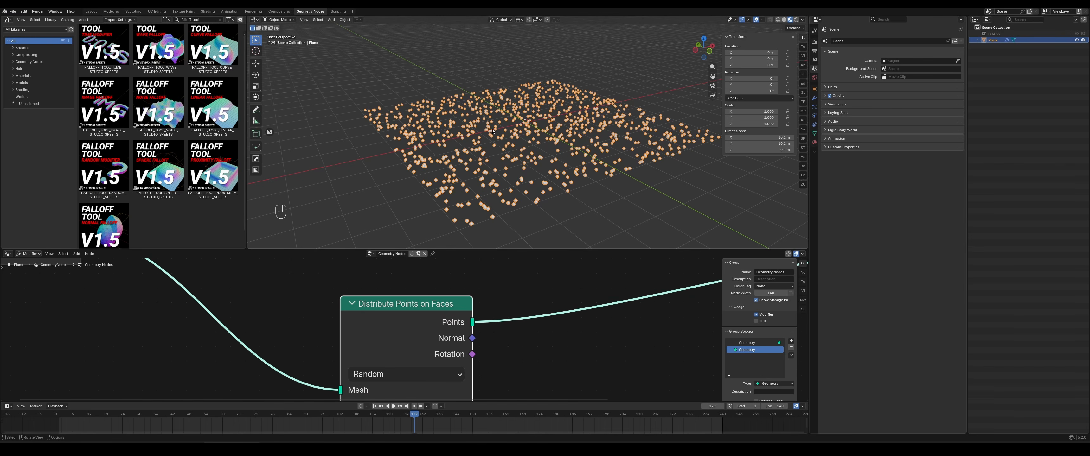
{"action": "scroll", "coordinate": [563, 367], "scroll_direction": "down", "scroll_amount": 6}
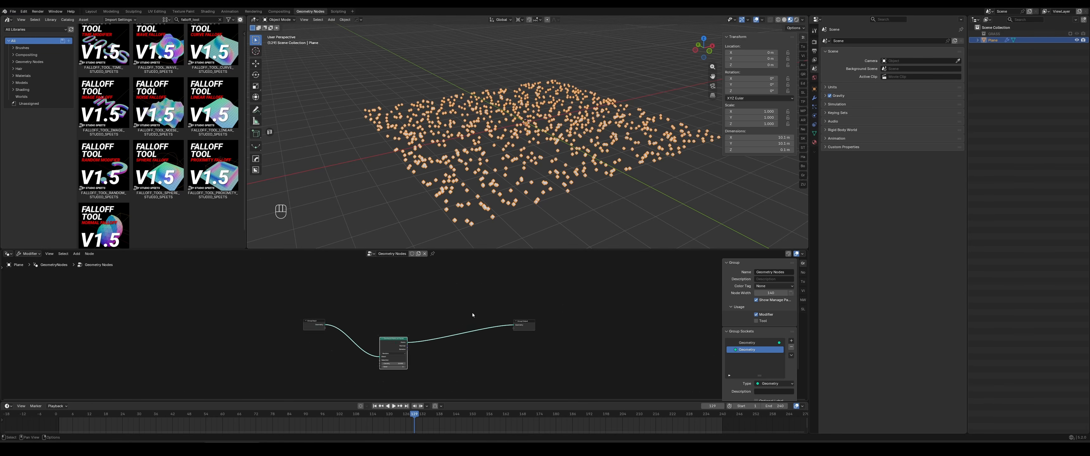
Insert a Join Geometry node before Group Output and connect the Group Input geometry to it as well
{"action": "scroll", "coordinate": [469, 299], "scroll_direction": "up", "scroll_amount": 1}
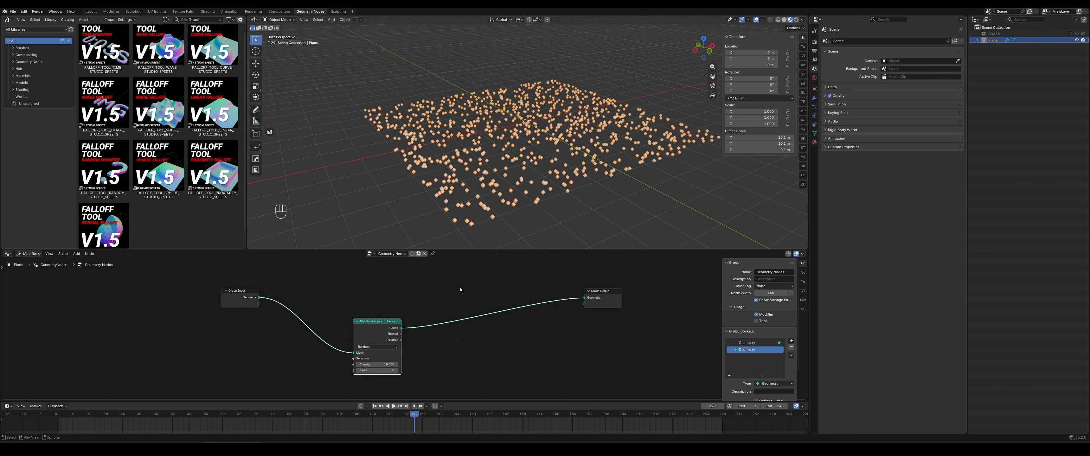
{"action": "key", "text": "shift+a"}
{"action": "type", "text": "j"}
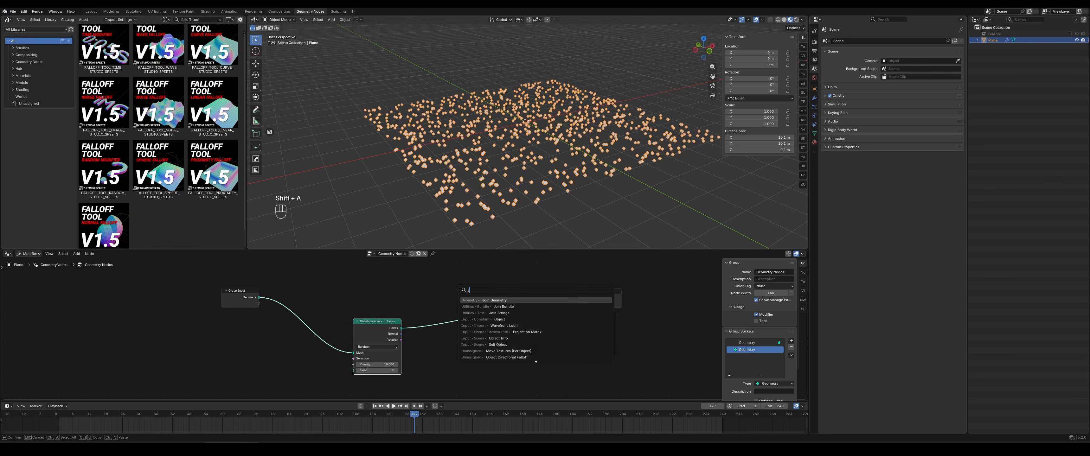
{"action": "type", "text": "oin"}
{"action": "key", "text": "Return"}
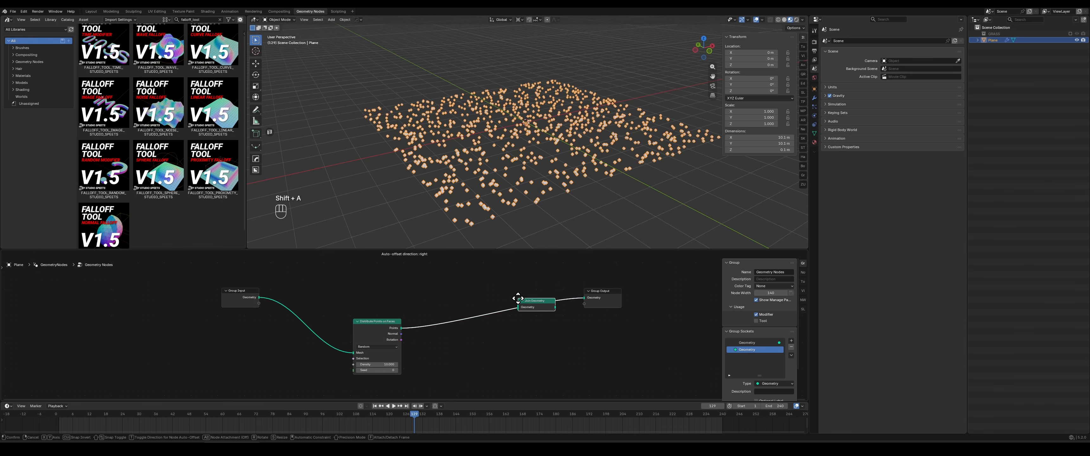
{"action": "left_click", "coordinate": [518, 299]}
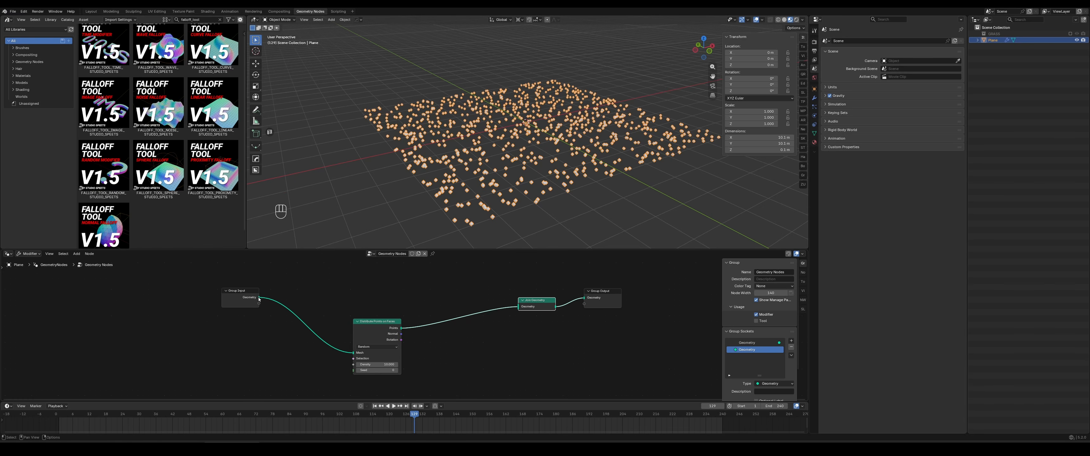
{"action": "left_click_drag", "start_coordinate": [259, 299], "coordinate": [519, 306]}
{"action": "middle_click_drag", "start_coordinate": [534, 169], "coordinate": [504, 170]}
{"action": "scroll", "coordinate": [503, 169], "scroll_direction": "up", "scroll_amount": 4}
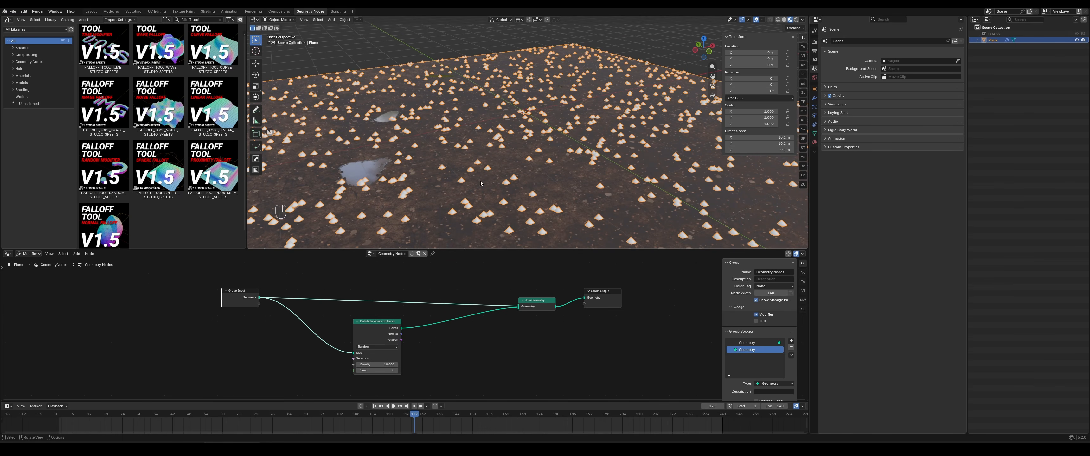
{"action": "scroll", "coordinate": [481, 183], "scroll_direction": "down", "scroll_amount": 6}
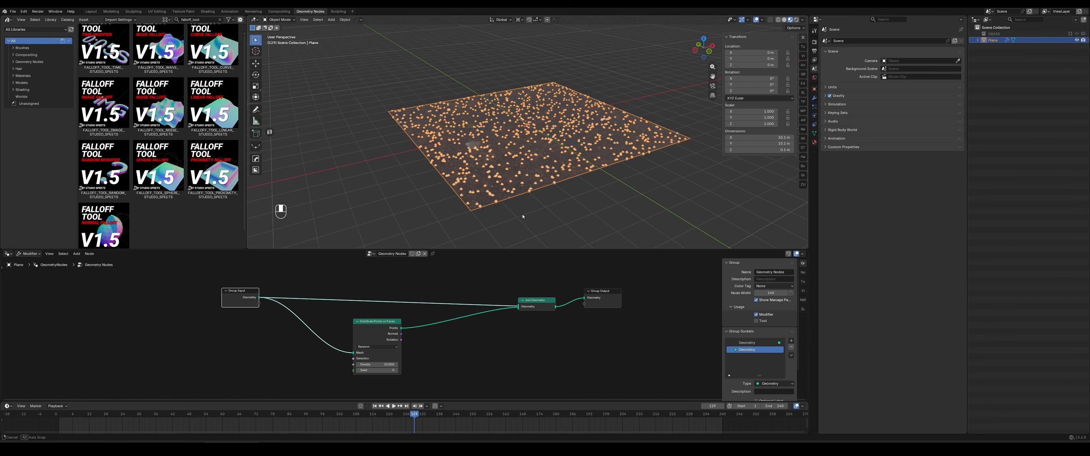
{"action": "middle_click_drag", "start_coordinate": [523, 216], "coordinate": [513, 214]}
Move the Distribute Points on Faces and Group Input nodes farther away from Join Geometry
{"action": "left_click_drag", "start_coordinate": [378, 326], "coordinate": [324, 332]}
{"action": "left_click", "coordinate": [238, 305]}
{"action": "key", "text": "g"}
{"action": "key", "text": "x"}
{"action": "left_click", "coordinate": [171, 305]}
Insert an Instance on Points node between Distribute Points on Faces and Join Geometry
{"action": "middle_click_drag", "start_coordinate": [419, 354], "coordinate": [438, 333]}
{"action": "scroll", "coordinate": [438, 332], "scroll_direction": "up", "scroll_amount": 1}
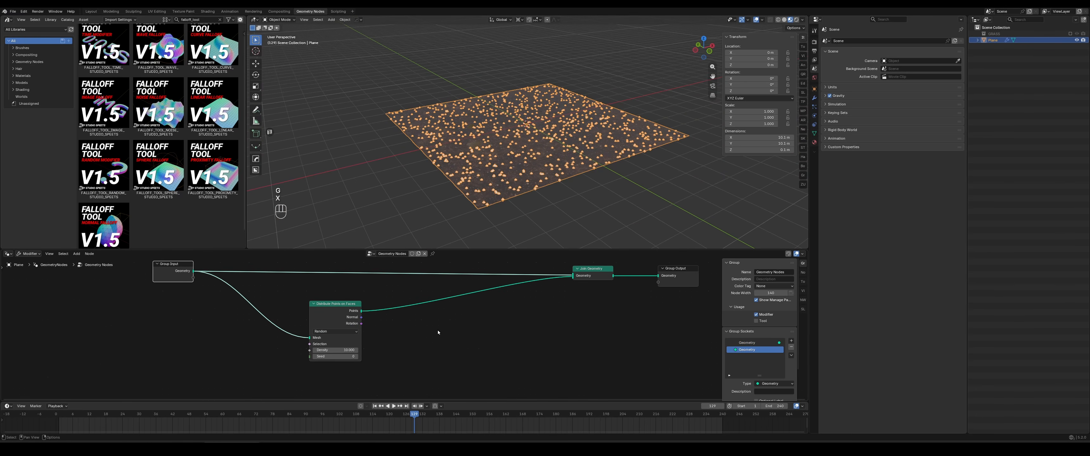
{"action": "key", "text": "shift"}
{"action": "key", "text": "shift+a"}
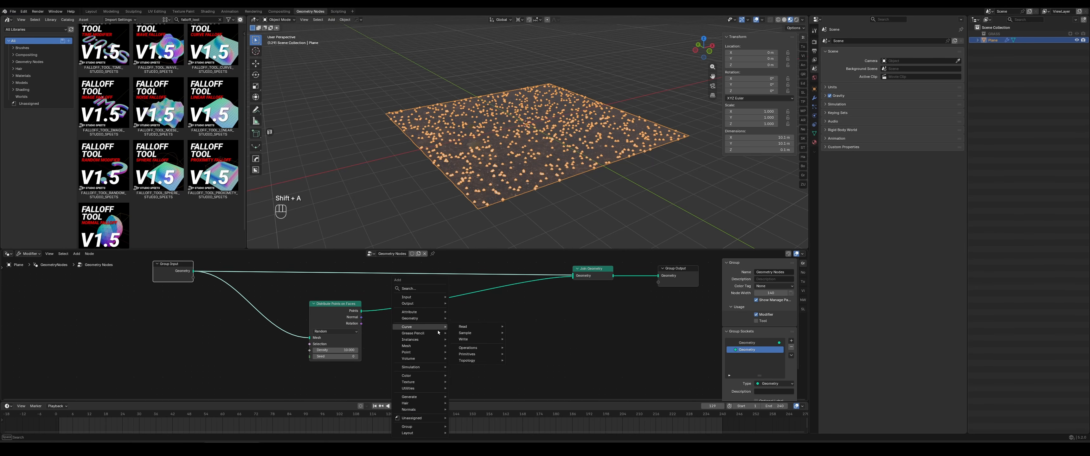
{"action": "type", "text": "insta"}
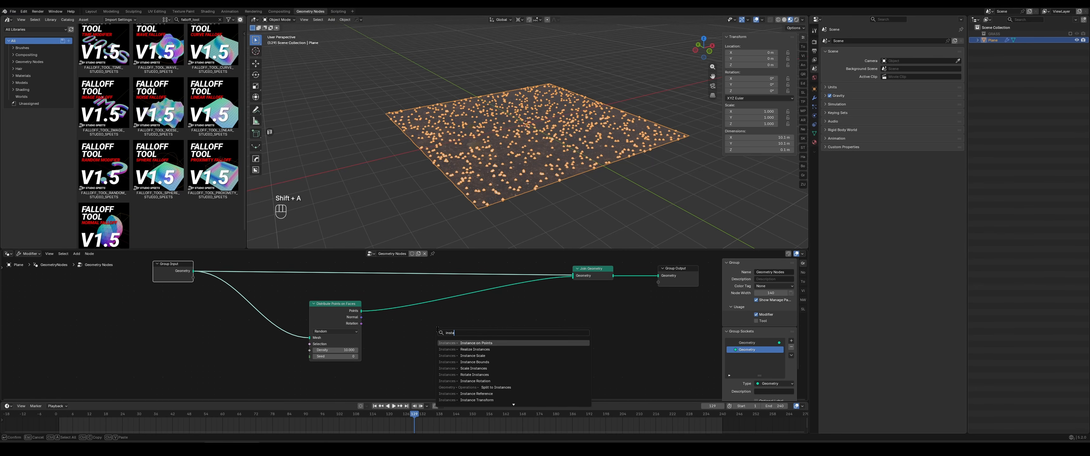
{"action": "key", "text": "Return"}
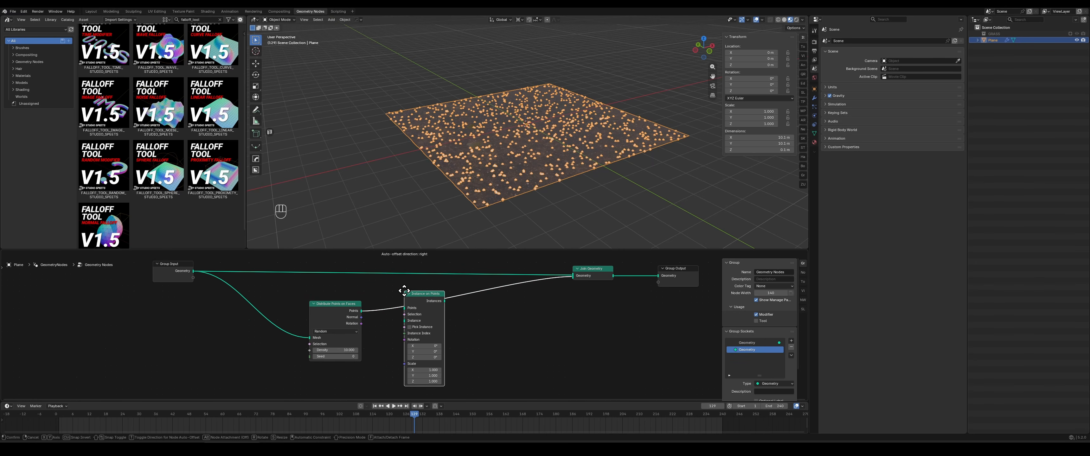
{"action": "left_click", "coordinate": [404, 288]}
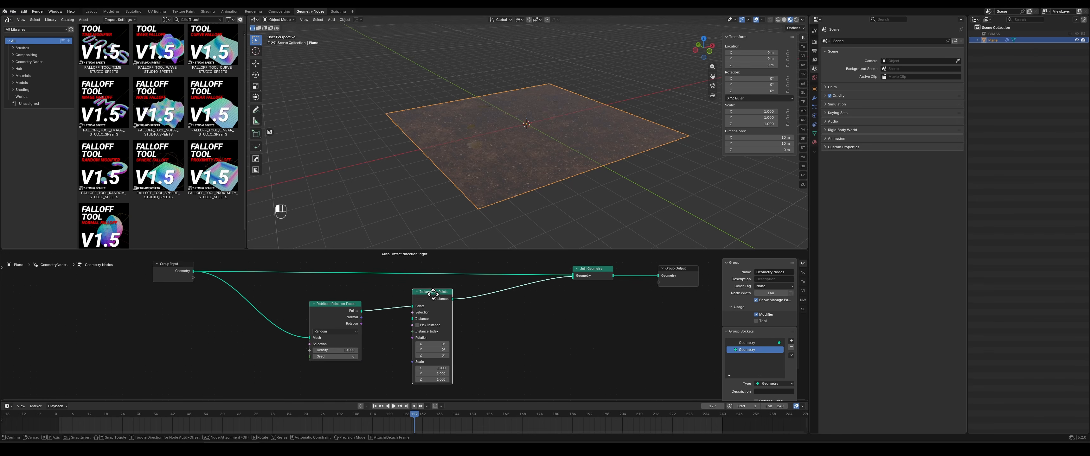
{"action": "scroll", "coordinate": [455, 289], "scroll_direction": "up", "scroll_amount": 3}
{"action": "scroll", "coordinate": [413, 330], "scroll_direction": "down", "scroll_amount": 2}
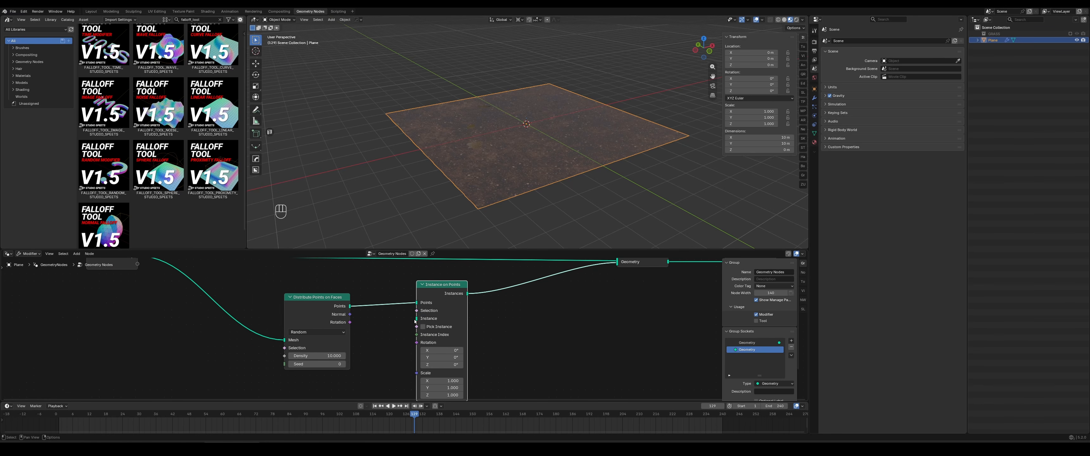
Bring the grass collection into the node tree as a Collection Info node and enable Separate Children
{"action": "scroll", "coordinate": [404, 325], "scroll_direction": "down", "scroll_amount": 2}
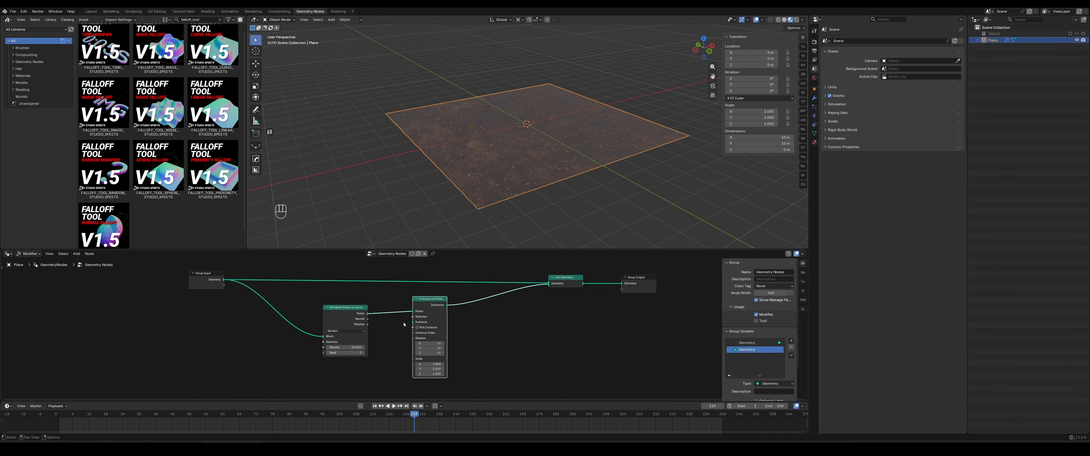
{"action": "scroll", "coordinate": [480, 373], "scroll_direction": "down", "scroll_amount": 2}
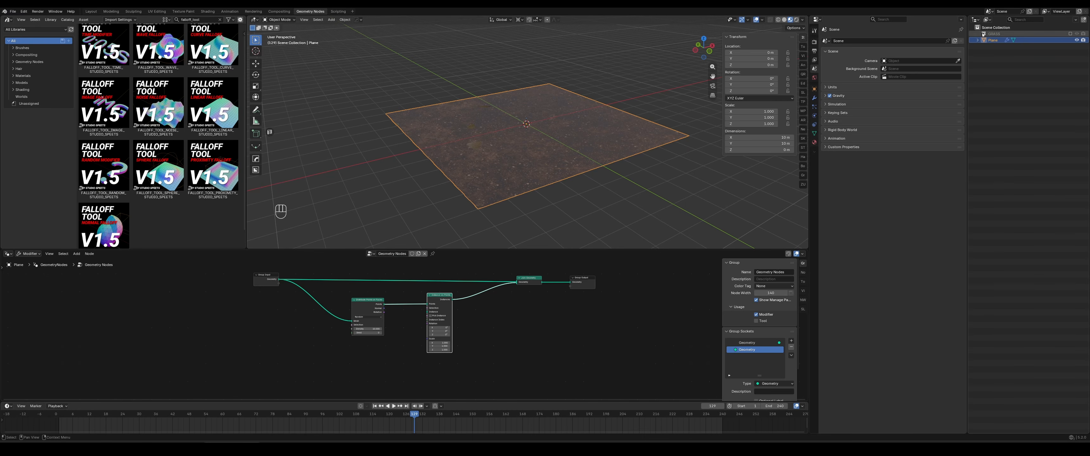
{"action": "left_click_drag", "start_coordinate": [984, 34], "coordinate": [269, 362]}
{"action": "scroll", "coordinate": [319, 341], "scroll_direction": "up", "scroll_amount": 3}
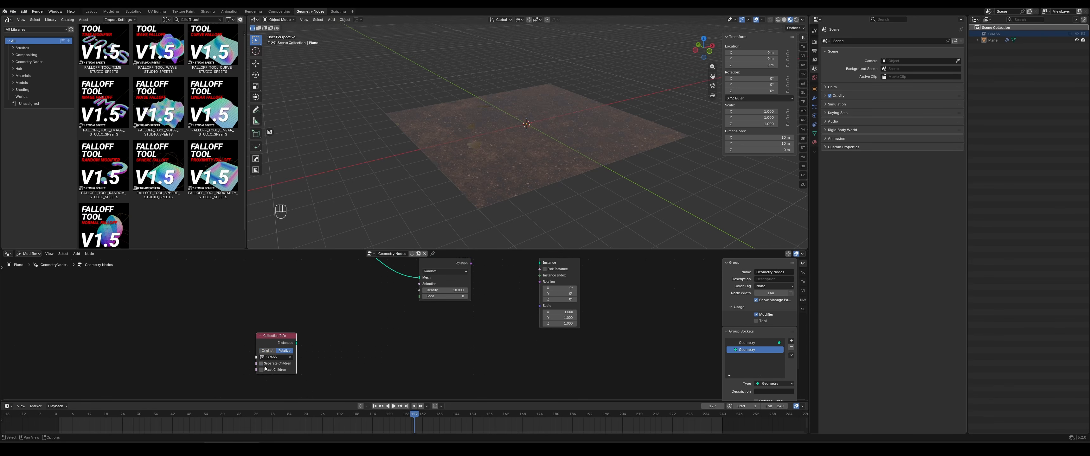
Temporarily expand and enable the grass collection to examine its individual meshes, and undo enabling it
{"action": "left_click", "coordinate": [979, 34]}
{"action": "left_click", "coordinate": [1071, 34]}
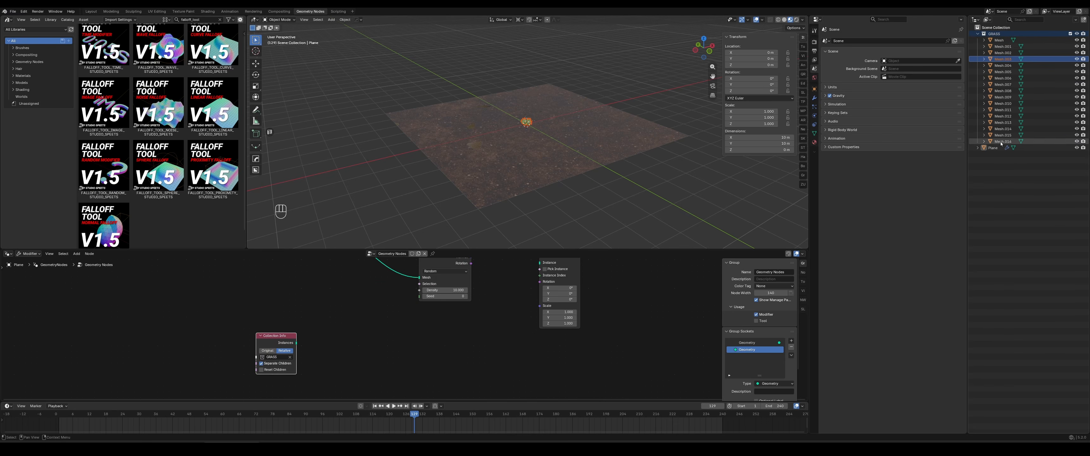
{"action": "key", "text": "ctrl+z"}
Connect the Collection Info instances to the Instance input of Instance on Points and place the node below Distribute Points on Faces
{"action": "middle_click_drag", "start_coordinate": [344, 310], "coordinate": [303, 315]}
{"action": "scroll", "coordinate": [302, 335], "scroll_direction": "down", "scroll_amount": 2}
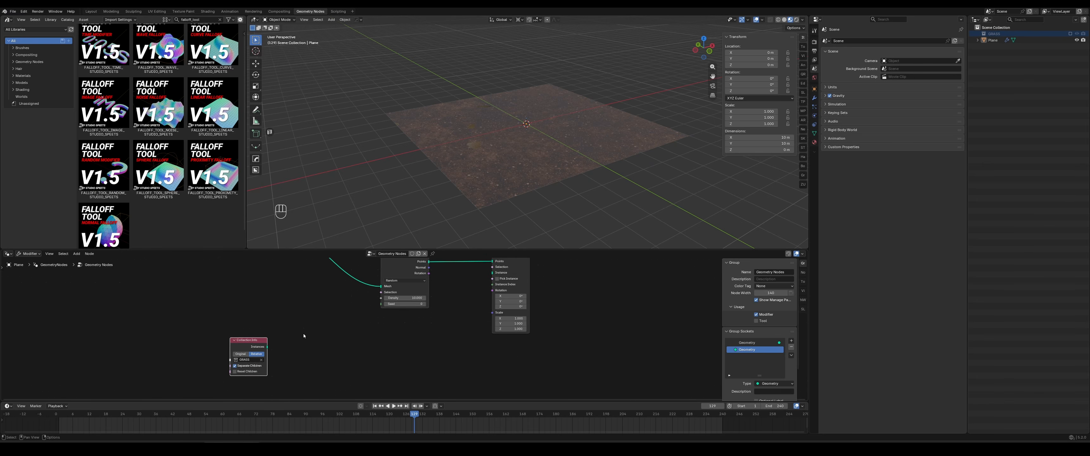
{"action": "left_click_drag", "start_coordinate": [263, 354], "coordinate": [471, 285]}
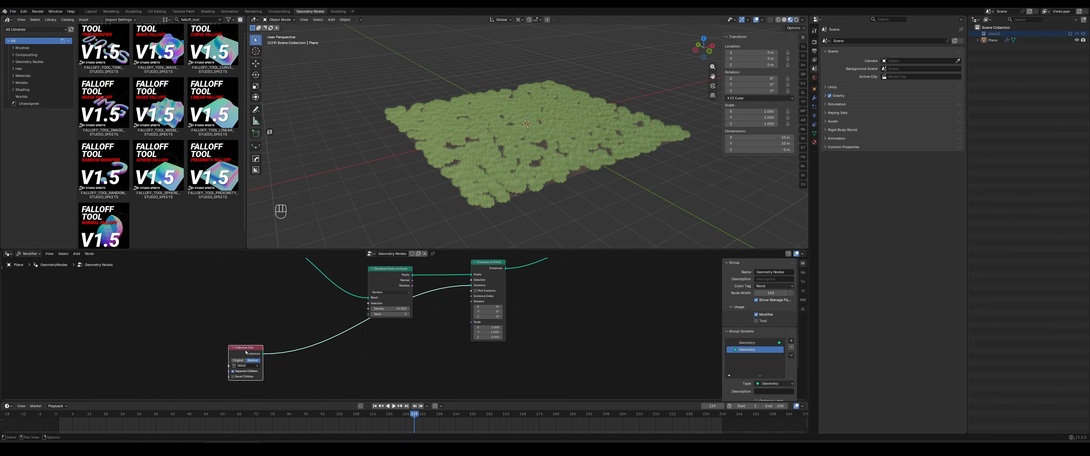
{"action": "left_click_drag", "start_coordinate": [247, 352], "coordinate": [390, 348]}
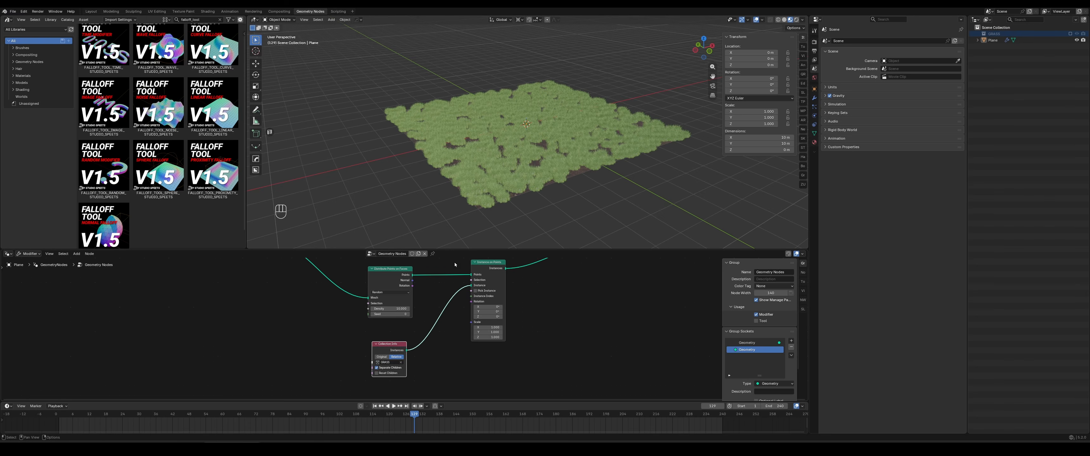
{"action": "scroll", "coordinate": [561, 159], "scroll_direction": "up", "scroll_amount": 6}
{"action": "scroll", "coordinate": [563, 159], "scroll_direction": "down", "scroll_amount": 5}
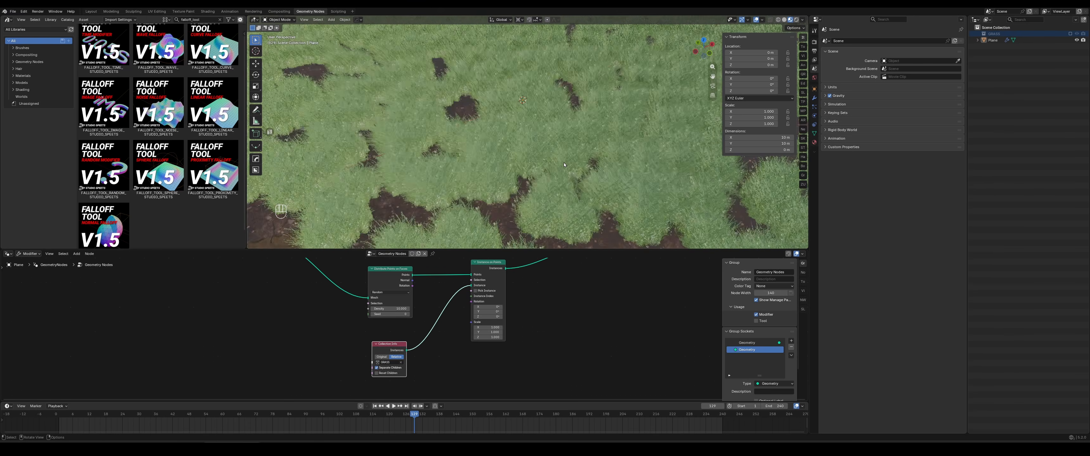
{"action": "middle_click_drag", "start_coordinate": [557, 160], "coordinate": [527, 151]}
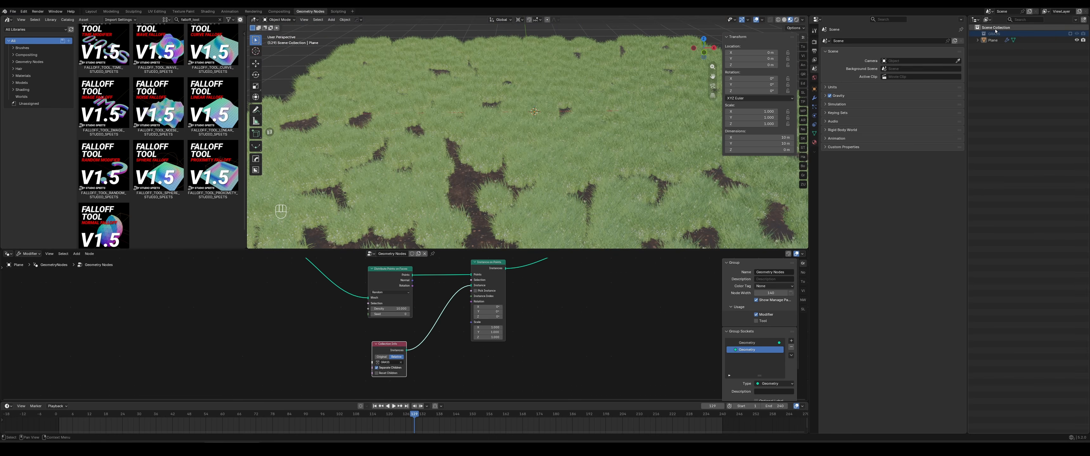
Enable Pick Instance on the Instance on Points node and examine the scattered grass from several angles
{"action": "scroll", "coordinate": [541, 314], "scroll_direction": "up", "scroll_amount": 3}
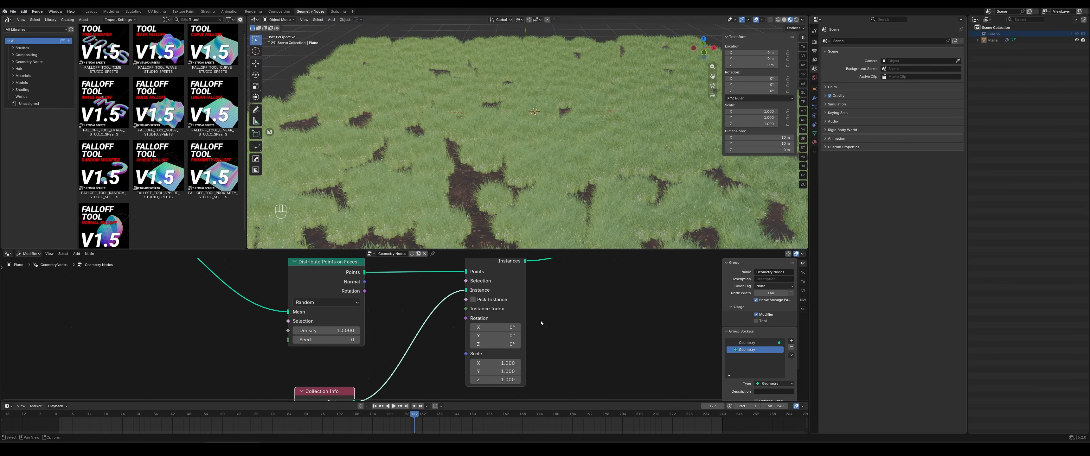
{"action": "left_click", "coordinate": [473, 300]}
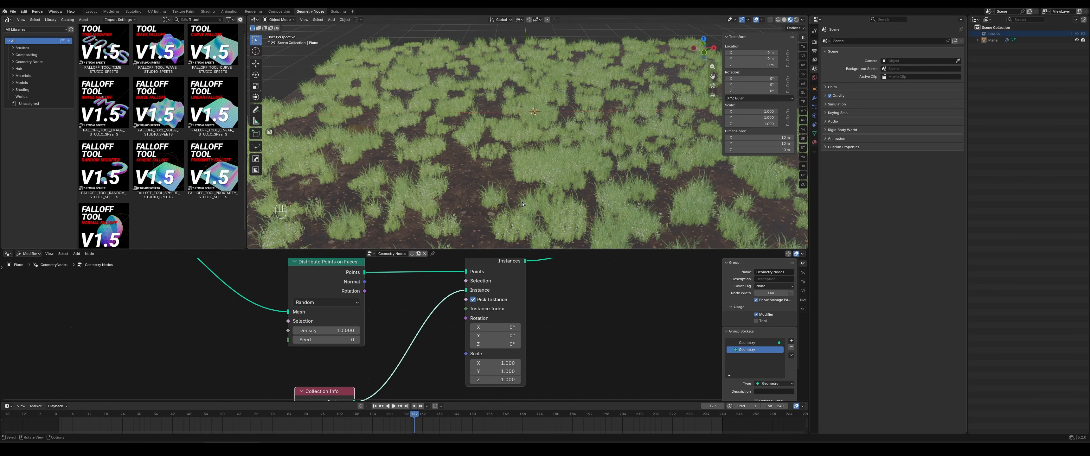
{"action": "middle_click_drag", "start_coordinate": [524, 205], "coordinate": [515, 171]}
{"action": "scroll", "coordinate": [515, 172], "scroll_direction": "up", "scroll_amount": 4}
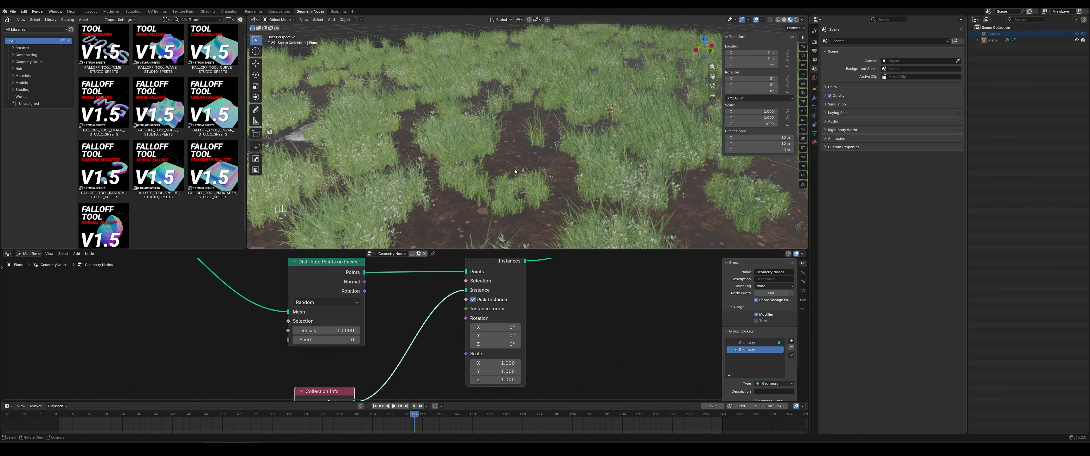
{"action": "middle_click_drag", "start_coordinate": [548, 145], "coordinate": [500, 152]}
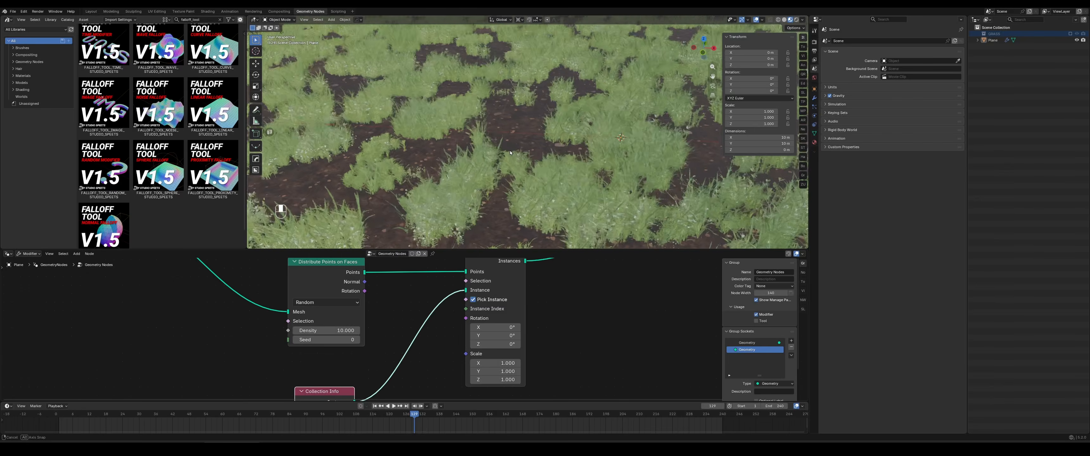
{"action": "scroll", "coordinate": [525, 187], "scroll_direction": "down", "scroll_amount": 5}
{"action": "middle_click_drag", "start_coordinate": [524, 188], "coordinate": [571, 159], "text": "shift"}
{"action": "middle_click_drag", "start_coordinate": [500, 157], "coordinate": [567, 147]}
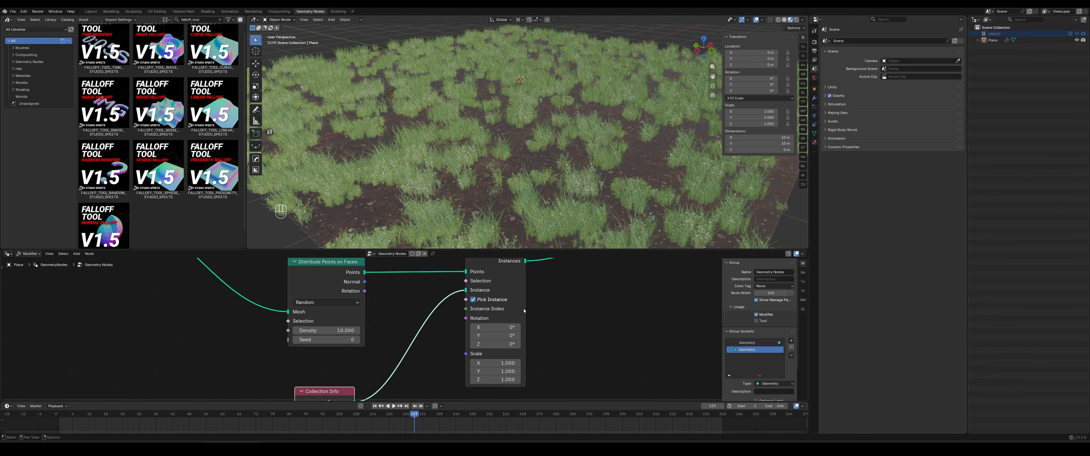
Move the Distribute Points on Faces and Collection Info nodes slightly farther from Instance on Points
{"action": "scroll", "coordinate": [524, 311], "scroll_direction": "down", "scroll_amount": 2}
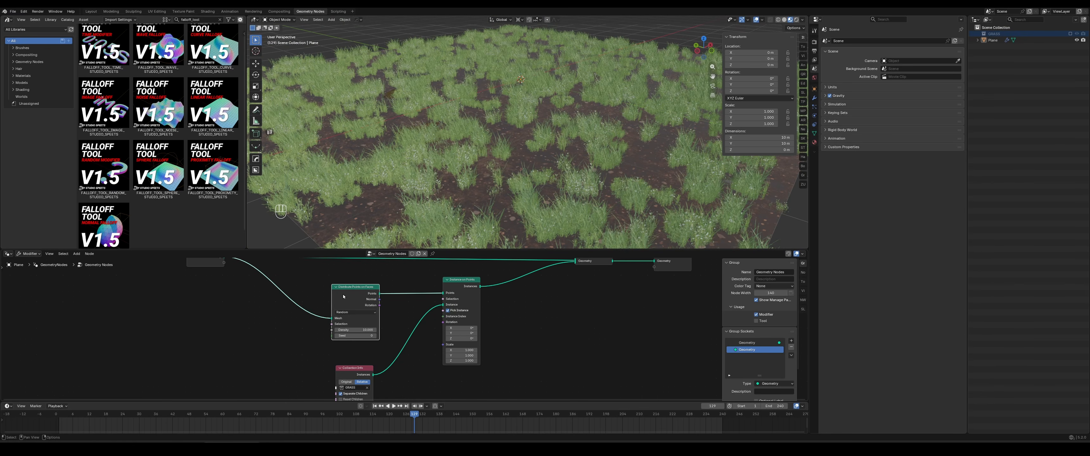
{"action": "key", "text": "g"}
{"action": "key", "text": "x"}
{"action": "left_click", "coordinate": [464, 284]}
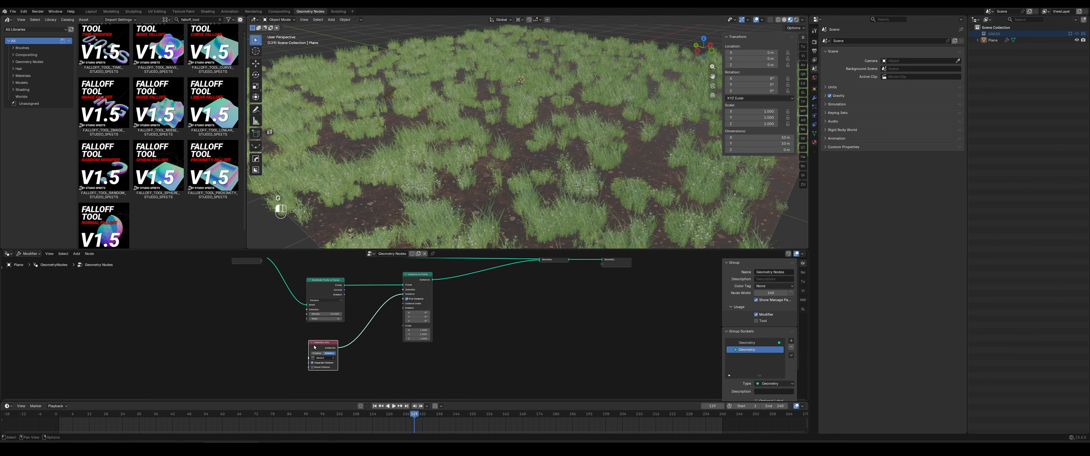
{"action": "middle_click_drag", "start_coordinate": [473, 313], "coordinate": [462, 334]}
{"action": "scroll", "coordinate": [462, 334], "scroll_direction": "down", "scroll_amount": 2}
{"action": "scroll", "coordinate": [544, 198], "scroll_direction": "down", "scroll_amount": 1}
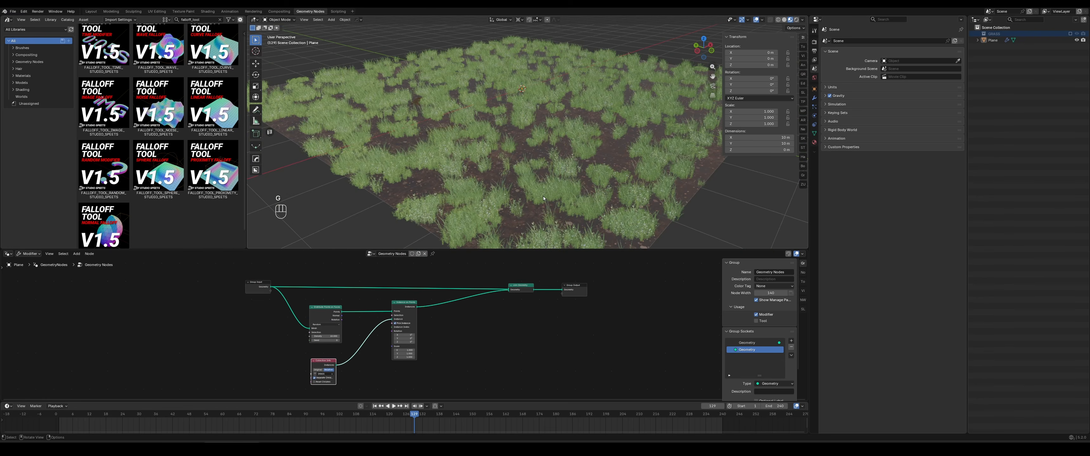
{"action": "middle_click_drag", "start_coordinate": [544, 198], "coordinate": [526, 158]}
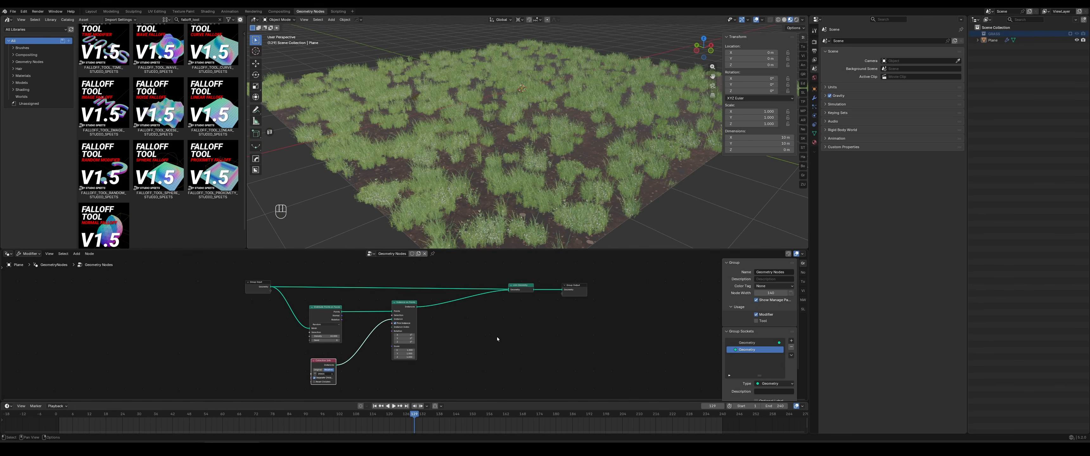
{"action": "mouse_move", "coordinate": [531, 186]}
{"action": "middle_mouse_down"}
{"action": "mouse_move", "coordinate": [544, 186]}
{"action": "mouse_move", "coordinate": [527, 189]}
{"action": "middle_mouse_up"}
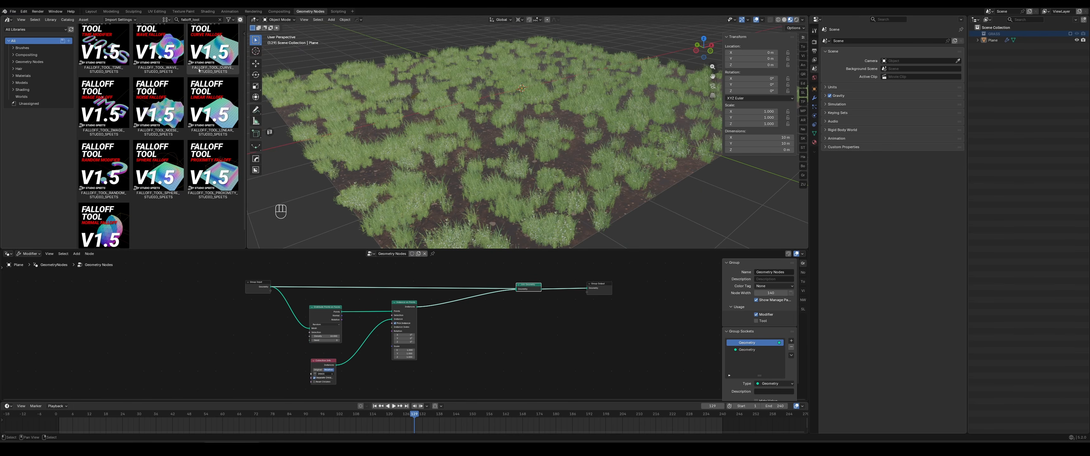
Add the wave falloff tool from the asset library to the node tree
{"action": "scroll", "coordinate": [156, 45], "scroll_direction": "up", "scroll_amount": 1}
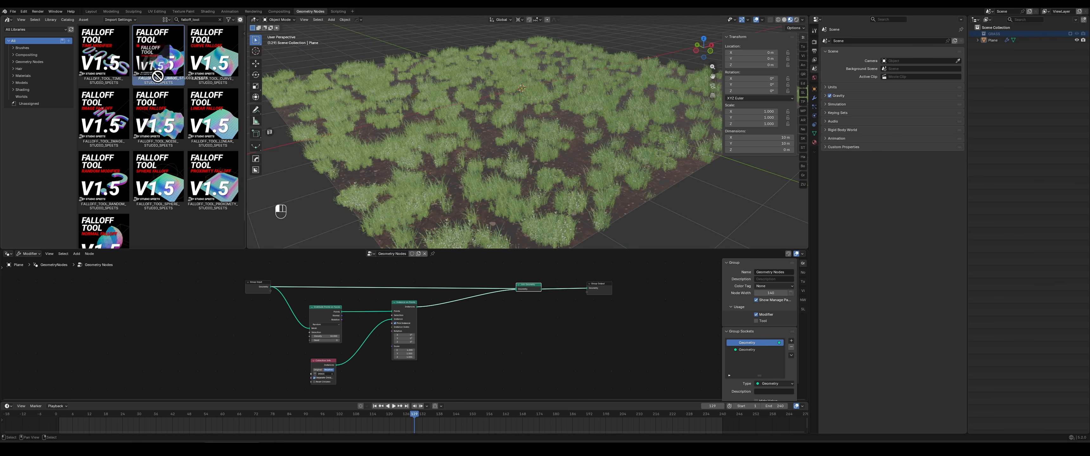
{"action": "middle_click_drag", "start_coordinate": [514, 352], "coordinate": [478, 327]}
{"action": "key", "text": "g"}
{"action": "left_click", "coordinate": [340, 396]}
Try adjusting the Y rotation on the Instance on Points node and reset it to 0°
{"action": "scroll", "coordinate": [478, 328], "scroll_direction": "up", "scroll_amount": 16}
{"action": "scroll", "coordinate": [465, 321], "scroll_direction": "up", "scroll_amount": 1}
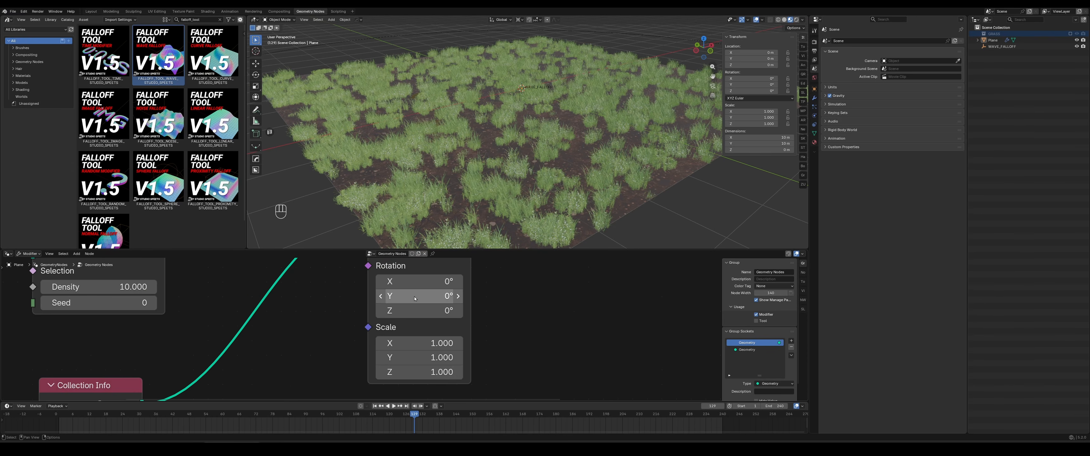
{"action": "mouse_move", "coordinate": [414, 299]}
{"action": "left_mouse_down"}
{"action": "mouse_move", "coordinate": [443, 299]}
{"action": "mouse_move", "coordinate": [379, 299]}
{"action": "mouse_move", "coordinate": [402, 299]}
{"action": "left_mouse_up"}
{"action": "left_click", "coordinate": [414, 296]}
{"action": "type", "text": "0"}
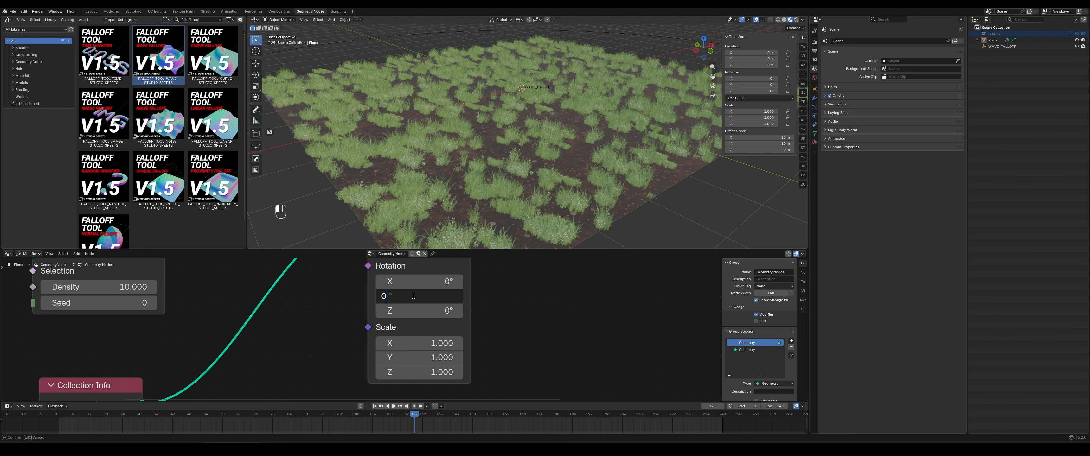
{"action": "key", "text": "Return"}
{"action": "middle_click_drag", "start_coordinate": [536, 295], "coordinate": [549, 262]}
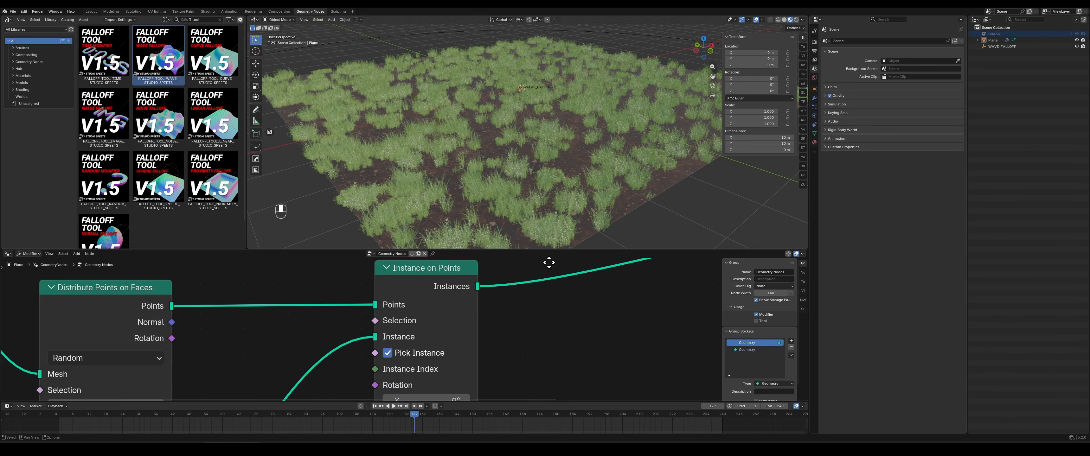
Reposition and widen the wave falloff node, and connect its Rotation output to the Rotation input of Instance on Points
{"action": "scroll", "coordinate": [544, 322], "scroll_direction": "down", "scroll_amount": 4}
{"action": "middle_click_drag", "start_coordinate": [509, 347], "coordinate": [521, 390]}
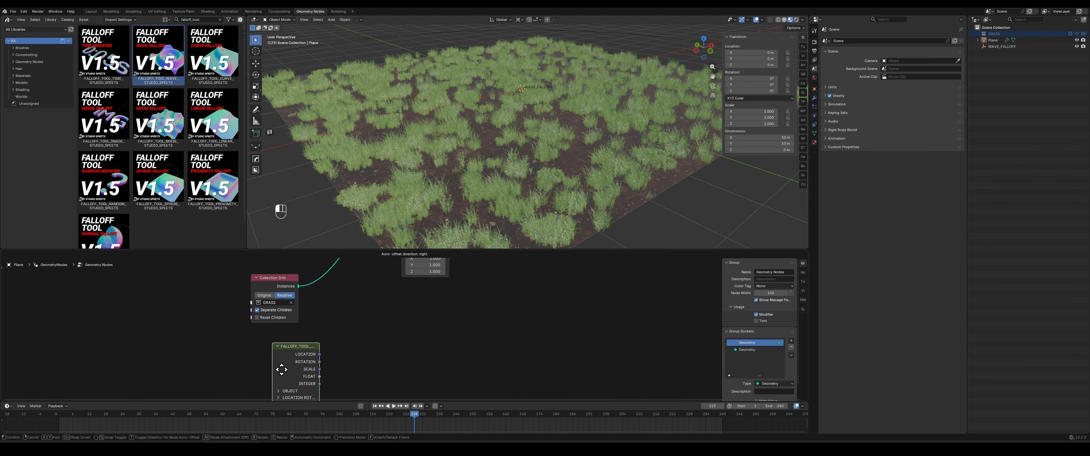
{"action": "left_click_drag", "start_coordinate": [281, 370], "coordinate": [267, 366]}
{"action": "scroll", "coordinate": [267, 366], "scroll_direction": "up", "scroll_amount": 1}
{"action": "middle_click_drag", "start_coordinate": [299, 361], "coordinate": [352, 312]}
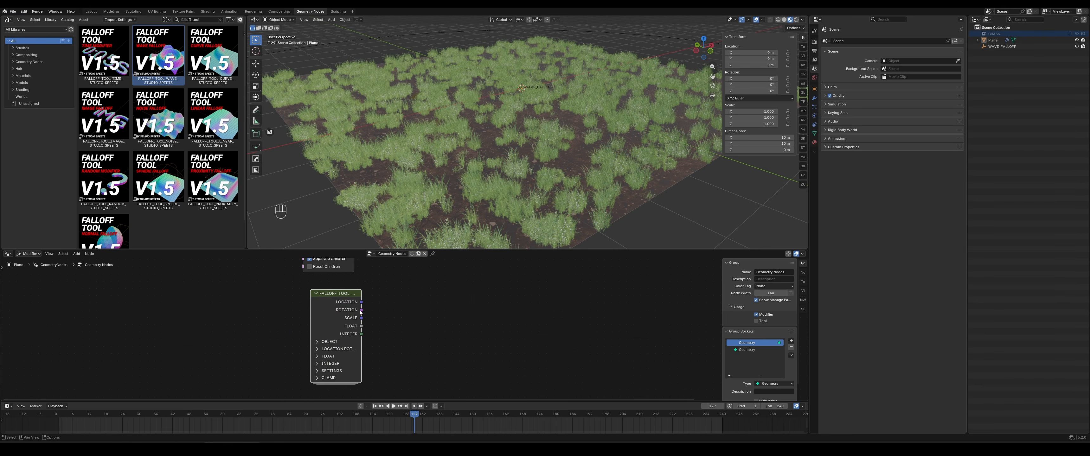
{"action": "middle_click_drag", "start_coordinate": [436, 287], "coordinate": [331, 378]}
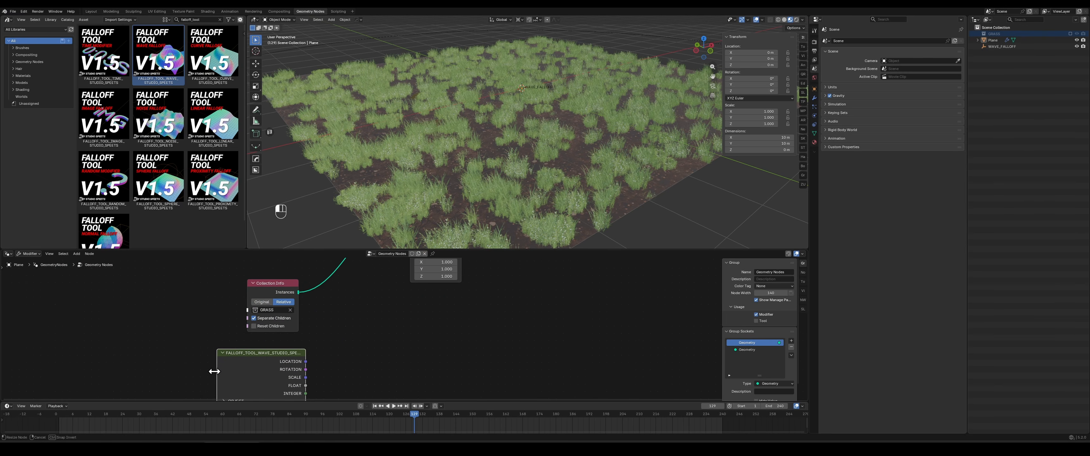
{"action": "left_click_drag", "start_coordinate": [305, 370], "coordinate": [385, 334]}
{"action": "middle_click_drag", "start_coordinate": [398, 360], "coordinate": [479, 374]}
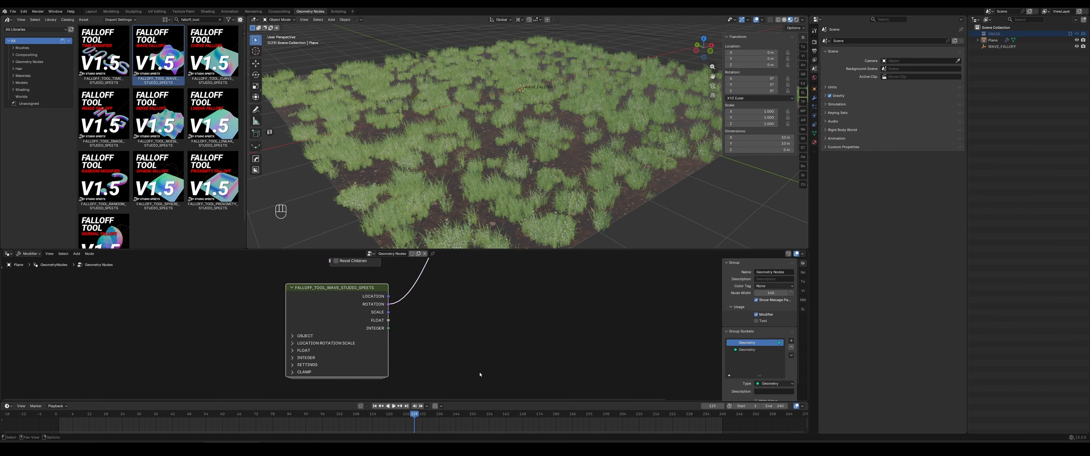
Set the Y rotation to 35 in the wave falloff node's Location Rotation Scale settings
{"action": "scroll", "coordinate": [425, 382], "scroll_direction": "up", "scroll_amount": 2}
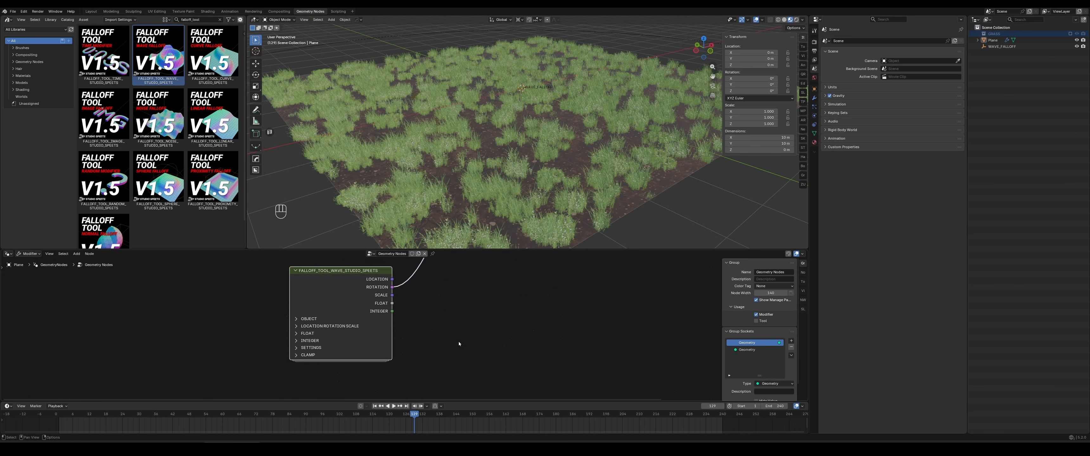
{"action": "left_click", "coordinate": [278, 325]}
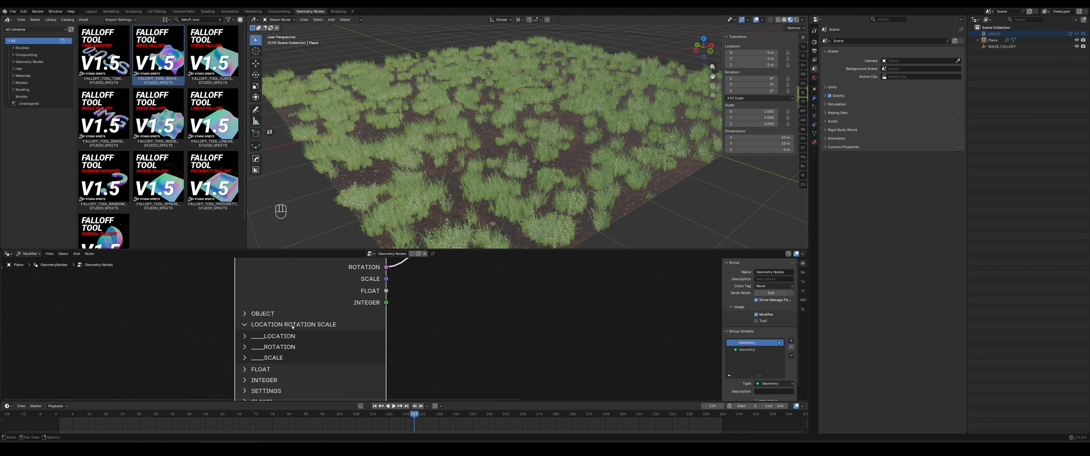
{"action": "left_click", "coordinate": [269, 347]}
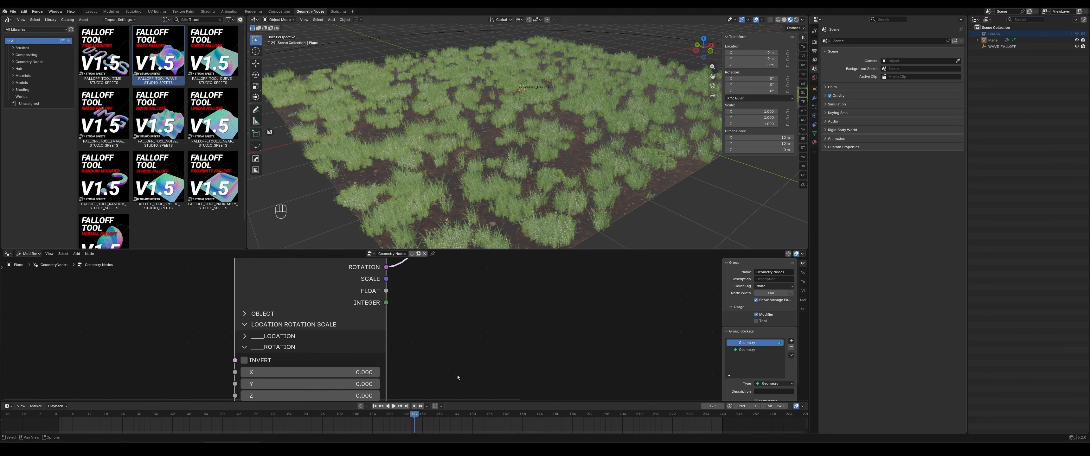
{"action": "middle_click_drag", "start_coordinate": [458, 378], "coordinate": [442, 326]}
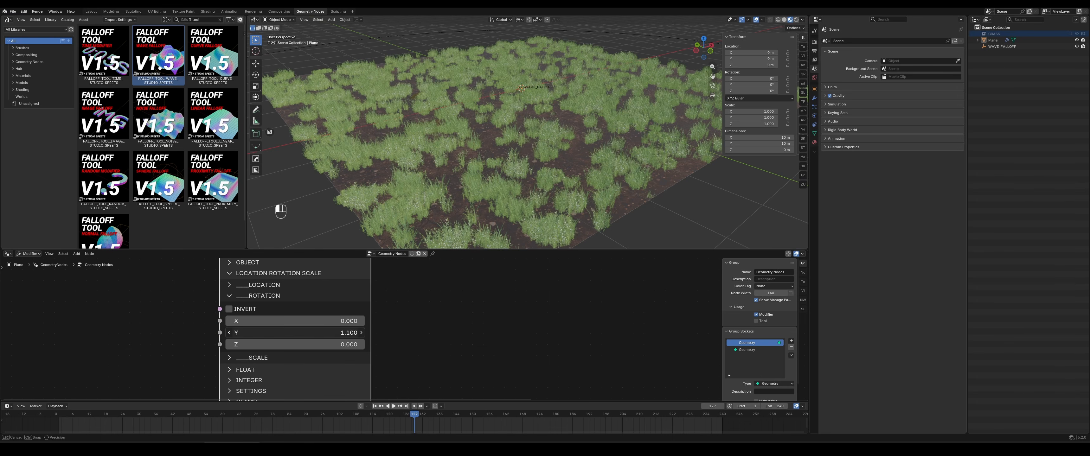
{"action": "left_click_drag", "start_coordinate": [296, 333], "coordinate": [309, 332]}
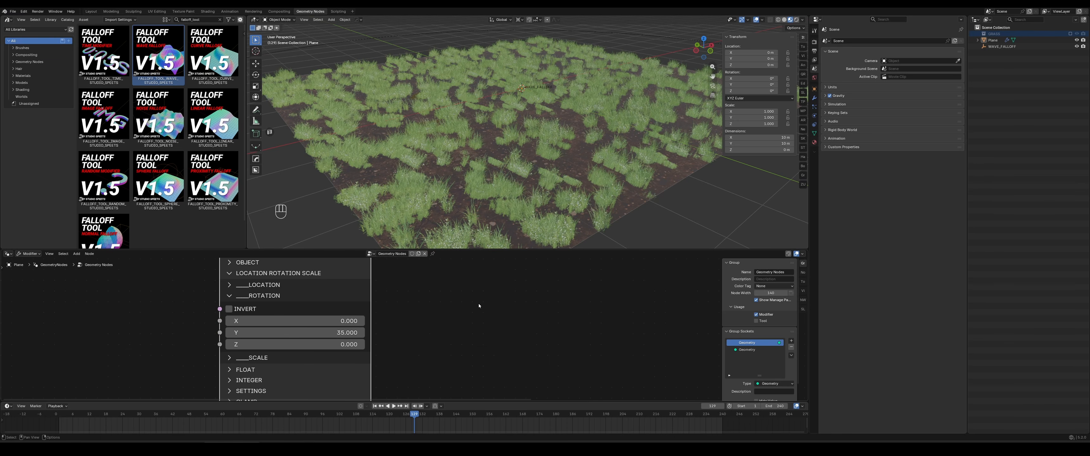
Play the animation and examine the grass's wave motion from several angles alongside the node connections
{"action": "key", "text": "space"}
{"action": "middle_click_drag", "start_coordinate": [562, 160], "coordinate": [542, 159]}
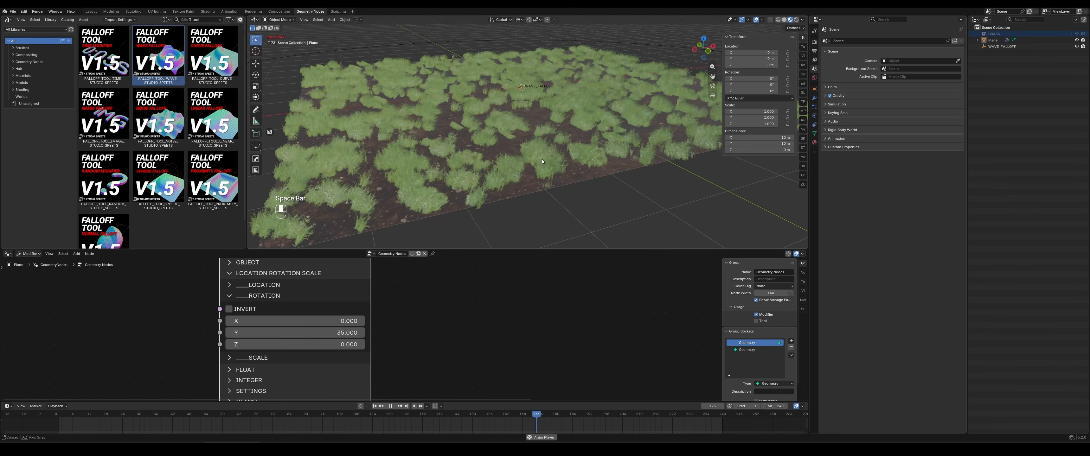
{"action": "middle_click_drag", "start_coordinate": [459, 144], "coordinate": [467, 163], "text": "shift"}
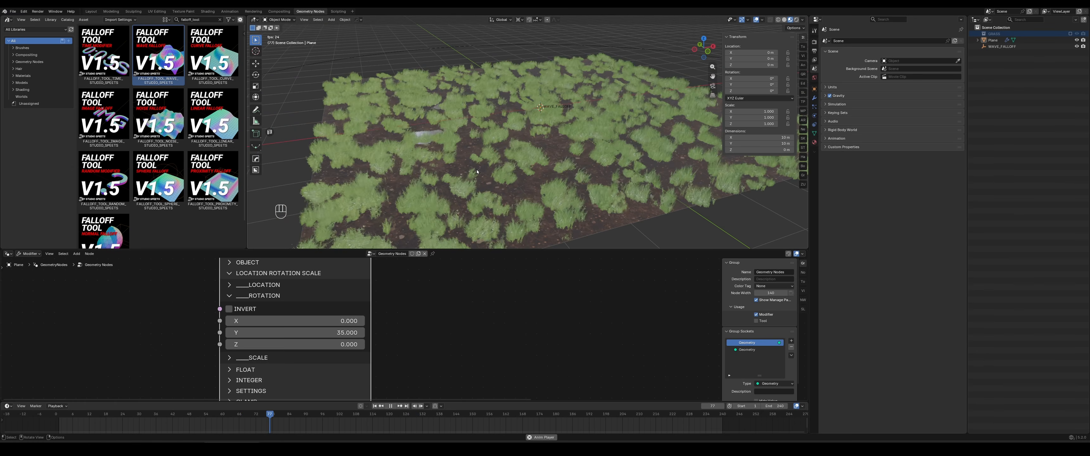
{"action": "scroll", "coordinate": [476, 288], "scroll_direction": "down", "scroll_amount": 1}
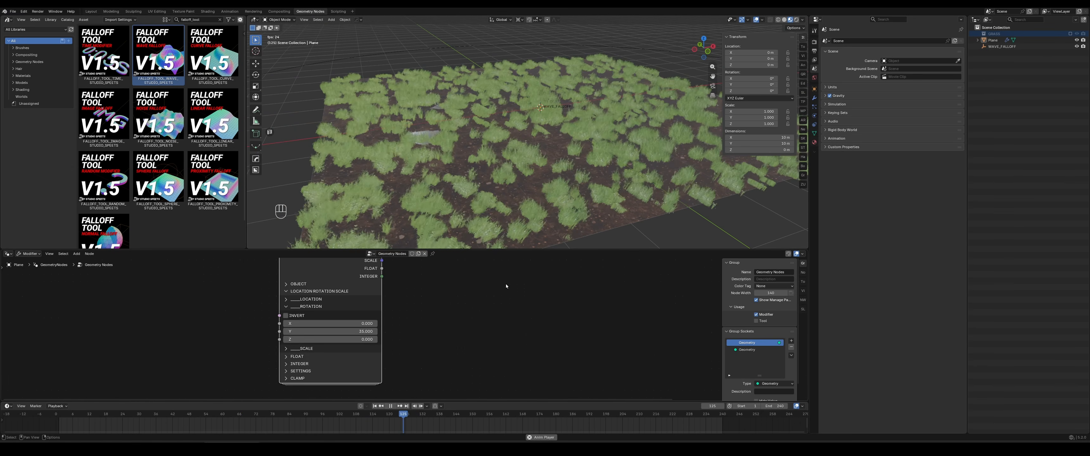
{"action": "middle_click_drag", "start_coordinate": [506, 285], "coordinate": [478, 390]}
{"action": "scroll", "coordinate": [525, 322], "scroll_direction": "up", "scroll_amount": 2}
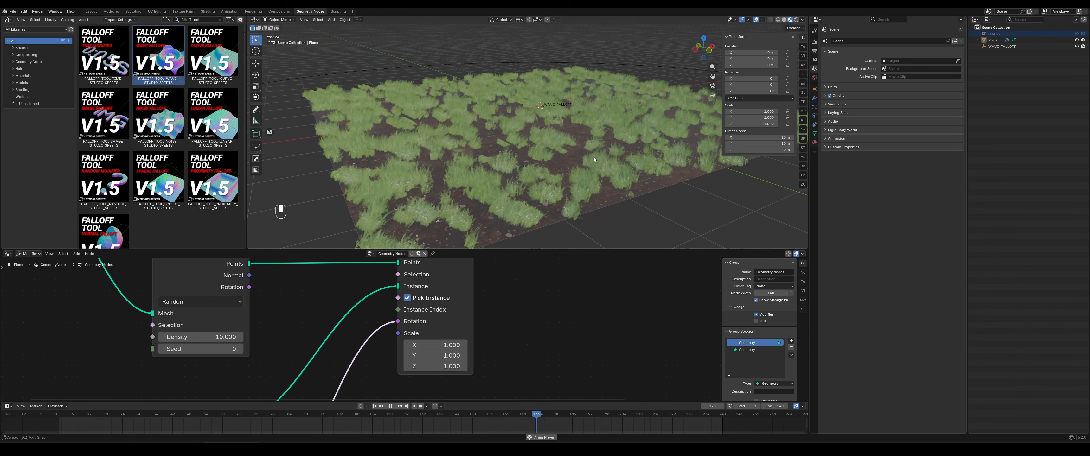
{"action": "middle_click_drag", "start_coordinate": [569, 171], "coordinate": [562, 175]}
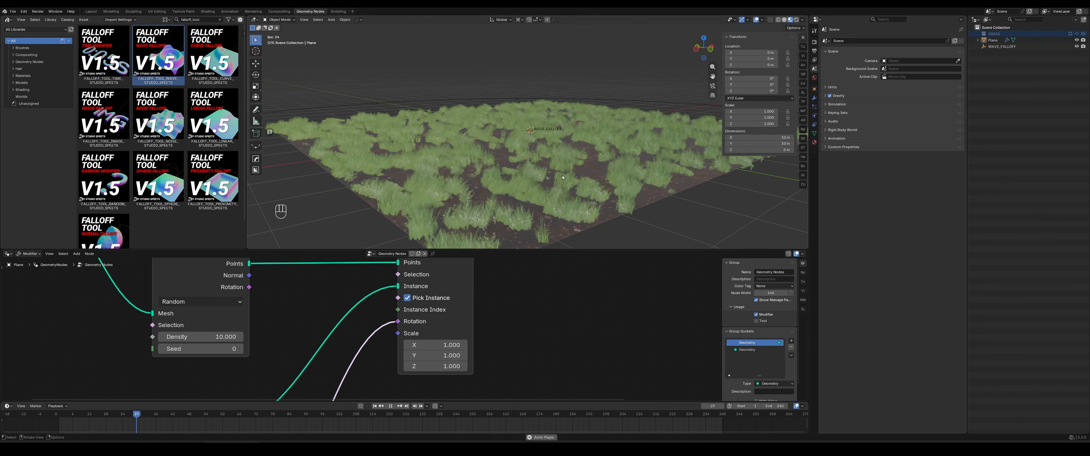
{"action": "scroll", "coordinate": [534, 286], "scroll_direction": "down", "scroll_amount": 1}
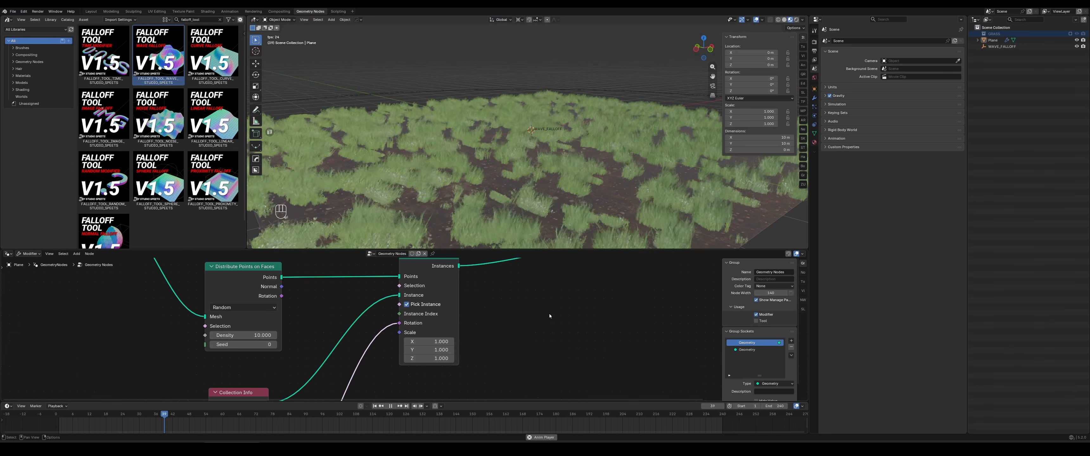
Change the distribution method of the Distribute Points on Faces node to Poisson Disk
{"action": "middle_click_drag", "start_coordinate": [504, 275], "coordinate": [627, 359]}
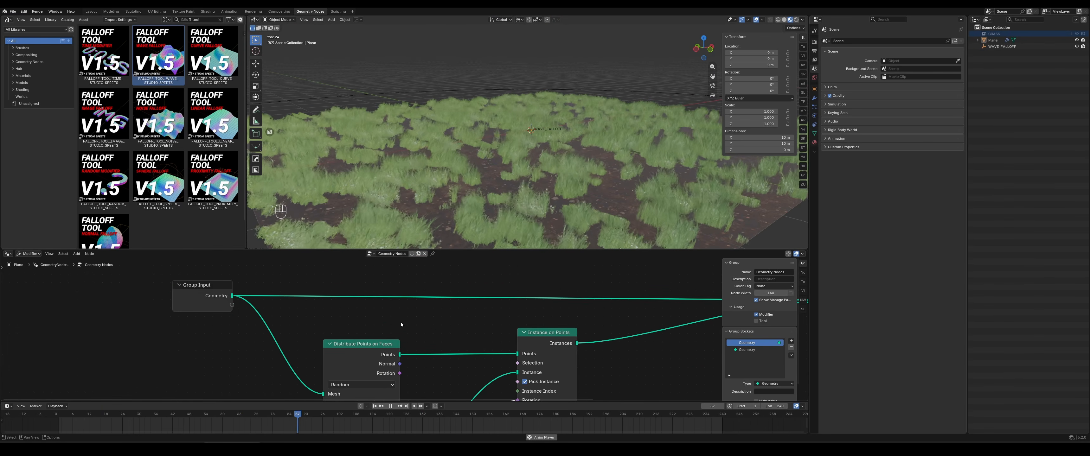
{"action": "middle_click_drag", "start_coordinate": [427, 343], "coordinate": [428, 283]}
{"action": "left_click", "coordinate": [345, 324]}
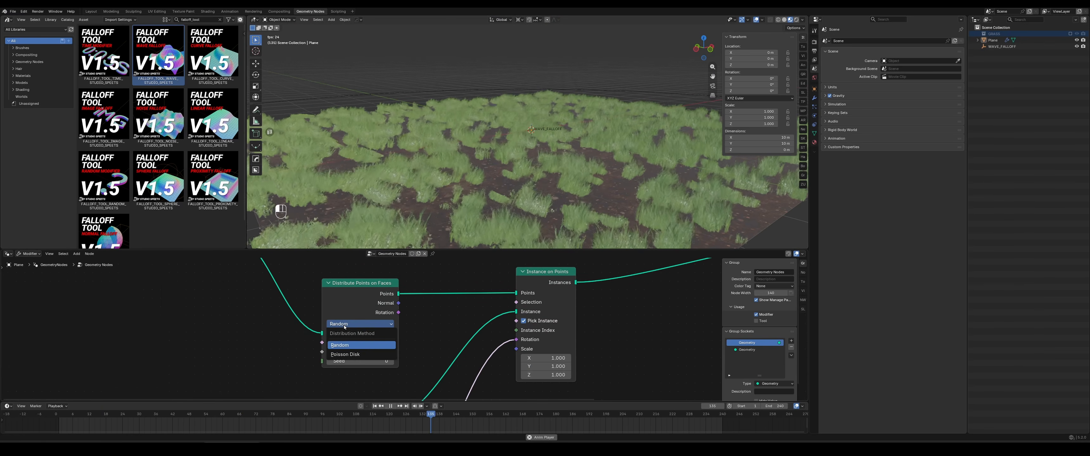
{"action": "left_click", "coordinate": [342, 354]}
{"action": "middle_click_drag", "start_coordinate": [218, 369], "coordinate": [220, 335]}
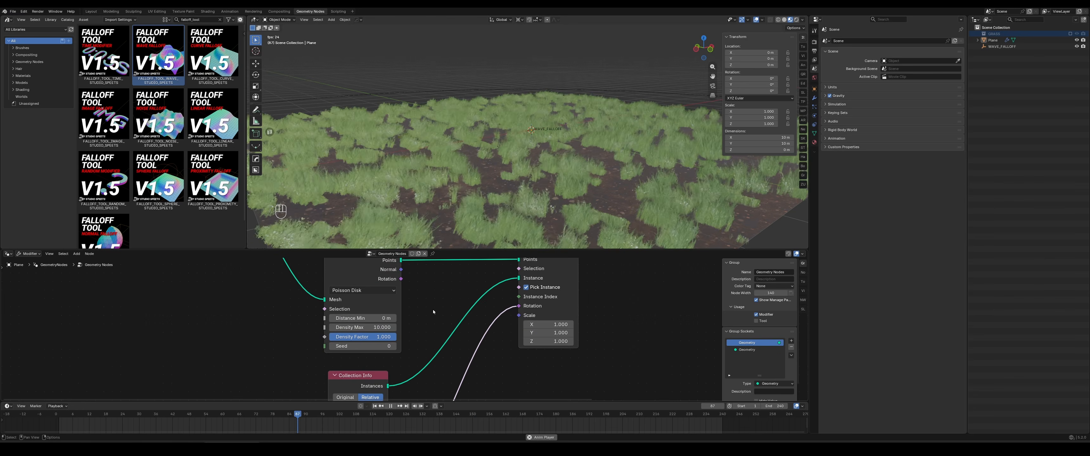
Set Density Max on the Distribute Points on Faces node to 30
{"action": "scroll", "coordinate": [452, 299], "scroll_direction": "up", "scroll_amount": 2}
{"action": "middle_click_drag", "start_coordinate": [453, 282], "coordinate": [453, 289]}
{"action": "left_click", "coordinate": [346, 281]}
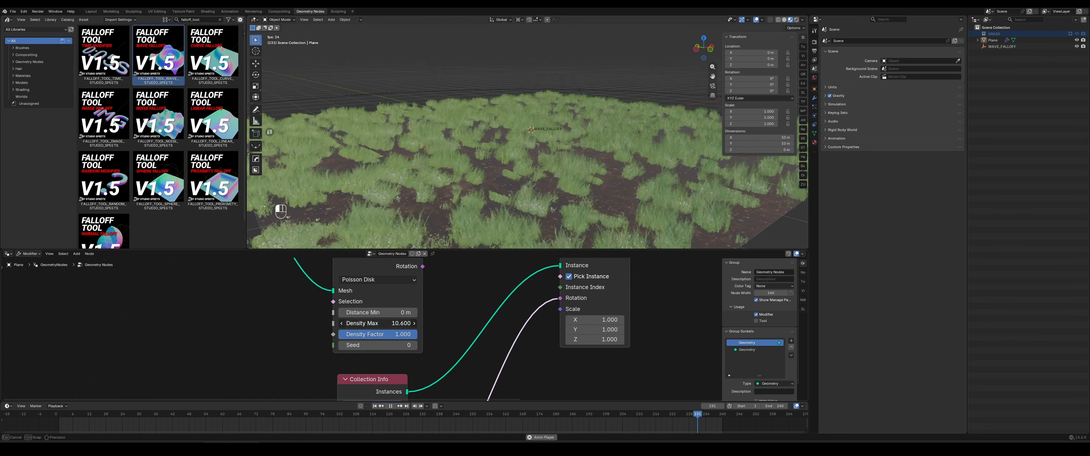
{"action": "mouse_move", "coordinate": [372, 324]}
{"action": "left_mouse_down"}
{"action": "mouse_move", "coordinate": [419, 324]}
{"action": "mouse_move", "coordinate": [367, 324]}
{"action": "left_mouse_up"}
{"action": "left_click", "coordinate": [368, 323]}
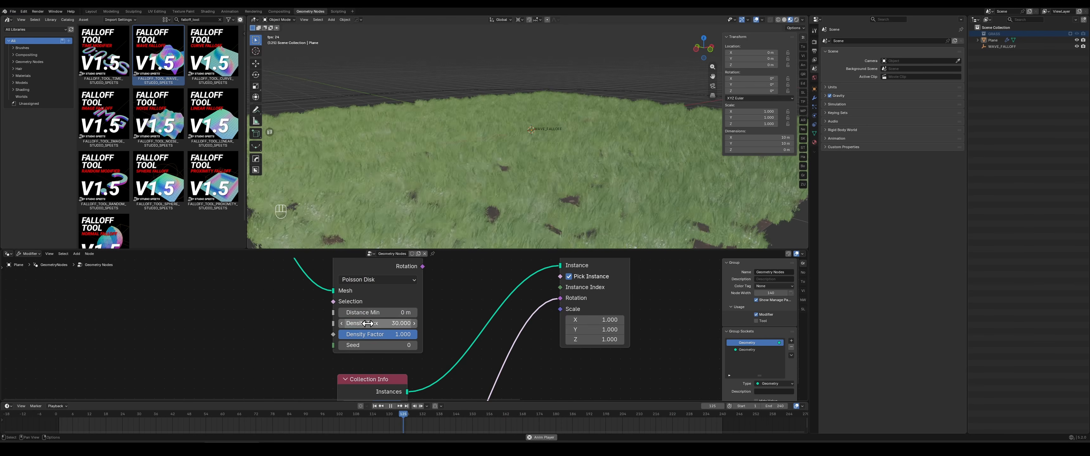
Select the WAVE_FALLOFF object and move it about 15 m along the X axis, away from the grass plane
{"action": "mouse_move", "coordinate": [545, 177]}
{"action": "middle_mouse_down"}
{"action": "mouse_move", "coordinate": [530, 207]}
{"action": "mouse_move", "coordinate": [505, 198]}
{"action": "mouse_move", "coordinate": [561, 160]}
{"action": "mouse_move", "coordinate": [550, 179]}
{"action": "mouse_move", "coordinate": [589, 183]}
{"action": "mouse_move", "coordinate": [554, 190]}
{"action": "mouse_move", "coordinate": [585, 191]}
{"action": "mouse_move", "coordinate": [584, 207]}
{"action": "mouse_move", "coordinate": [578, 189]}
{"action": "mouse_move", "coordinate": [547, 205]}
{"action": "mouse_move", "coordinate": [575, 209]}
{"action": "mouse_move", "coordinate": [562, 179]}
{"action": "middle_mouse_up"}
{"action": "scroll", "coordinate": [574, 208], "scroll_direction": "down", "scroll_amount": 3}
{"action": "scroll", "coordinate": [563, 178], "scroll_direction": "down", "scroll_amount": 3}
{"action": "left_click", "coordinate": [659, 109]}
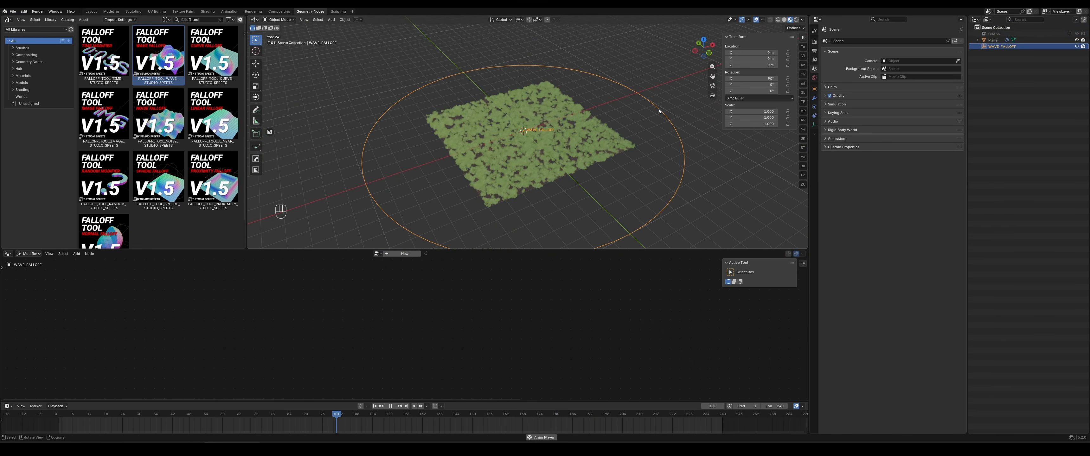
{"action": "scroll", "coordinate": [539, 161], "scroll_direction": "up", "scroll_amount": 8}
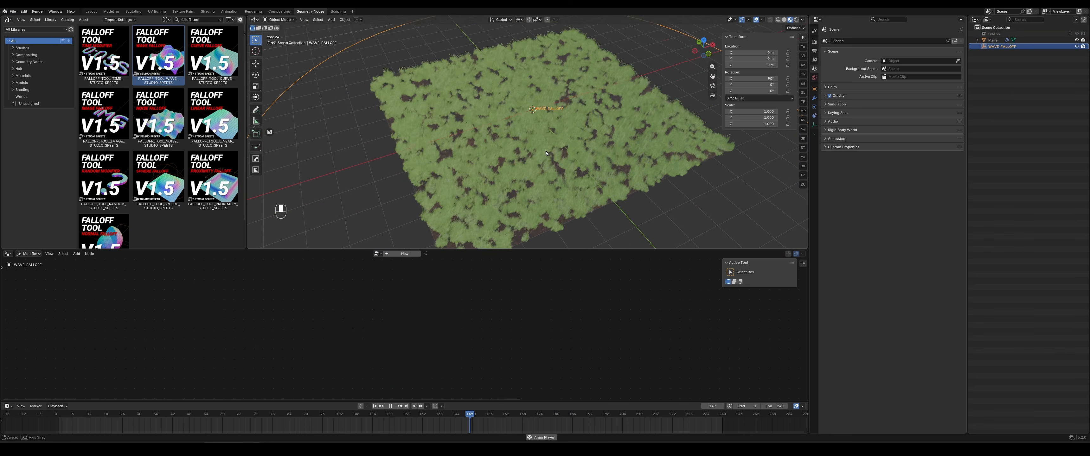
{"action": "scroll", "coordinate": [569, 119], "scroll_direction": "down", "scroll_amount": 2}
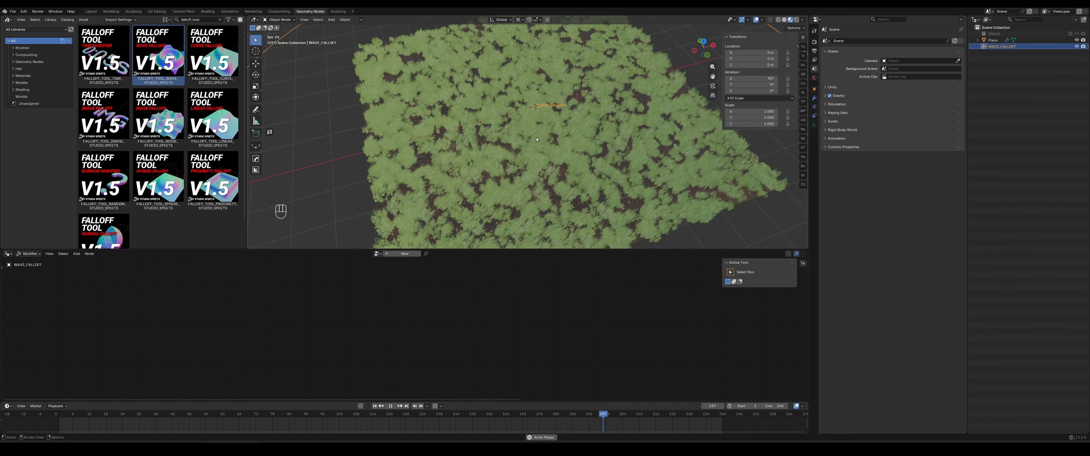
{"action": "scroll", "coordinate": [559, 125], "scroll_direction": "down", "scroll_amount": 4}
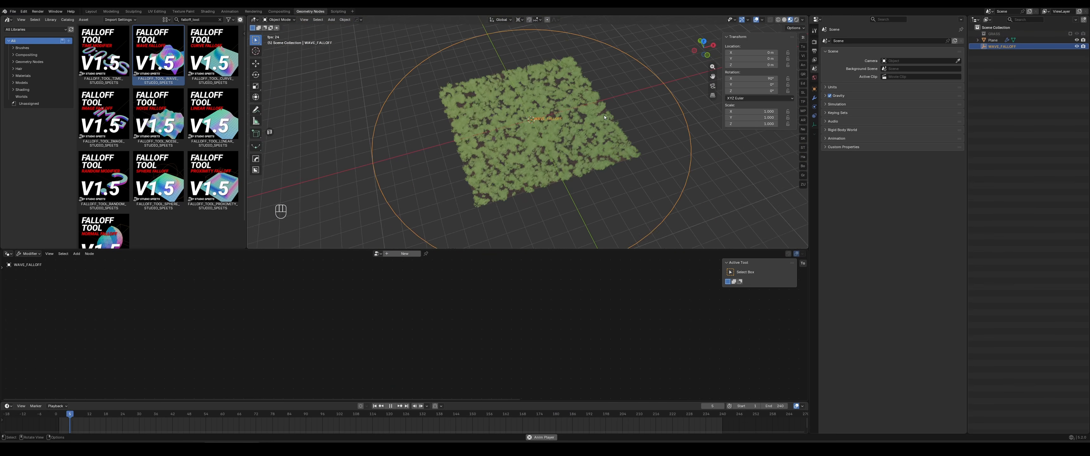
{"action": "key", "text": "g"}
{"action": "key", "text": "x"}
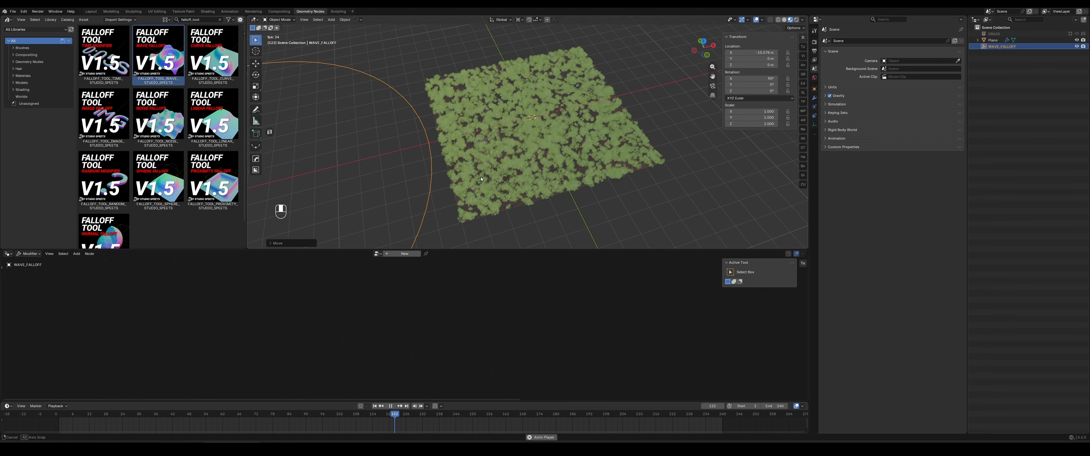
Examine the wave moving through the denser grass from closer angles and save the file
{"action": "middle_click_drag", "start_coordinate": [480, 178], "coordinate": [513, 169]}
{"action": "scroll", "coordinate": [508, 164], "scroll_direction": "up", "scroll_amount": 3}
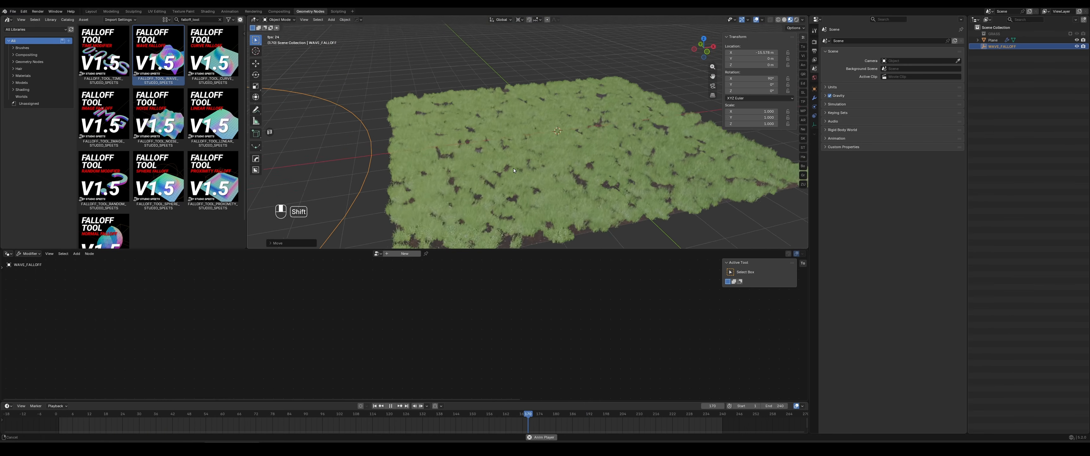
{"action": "scroll", "coordinate": [515, 164], "scroll_direction": "up", "scroll_amount": 3}
{"action": "scroll", "coordinate": [505, 178], "scroll_direction": "down", "scroll_amount": 2}
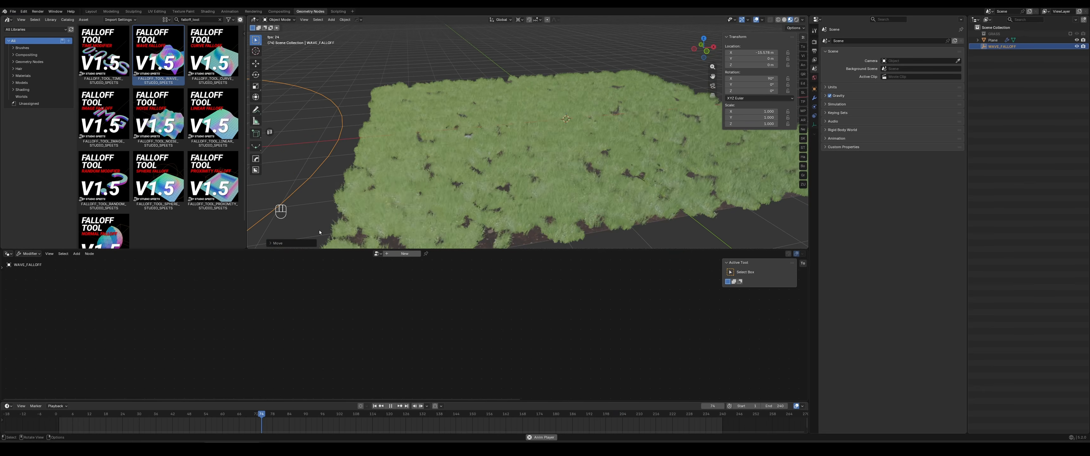
{"action": "middle_click_drag", "start_coordinate": [482, 151], "coordinate": [570, 172]}
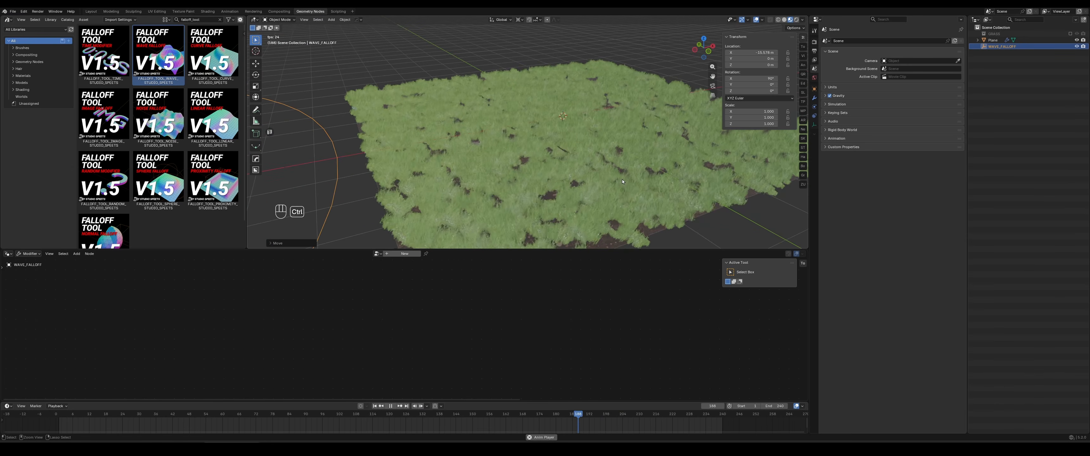
{"action": "scroll", "coordinate": [622, 180], "scroll_direction": "up", "scroll_amount": 3}
{"action": "key", "text": "ctrl+s"}
{"action": "middle_click_drag", "start_coordinate": [622, 180], "coordinate": [596, 174], "text": "shift"}
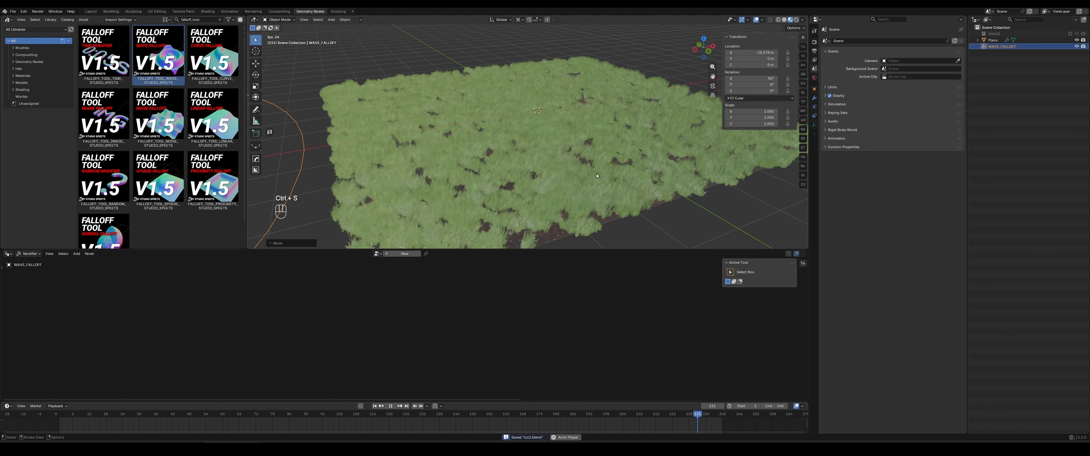
Select the grass plane and pin its geometry node tree in the node editor
{"action": "left_click", "coordinate": [574, 133]}
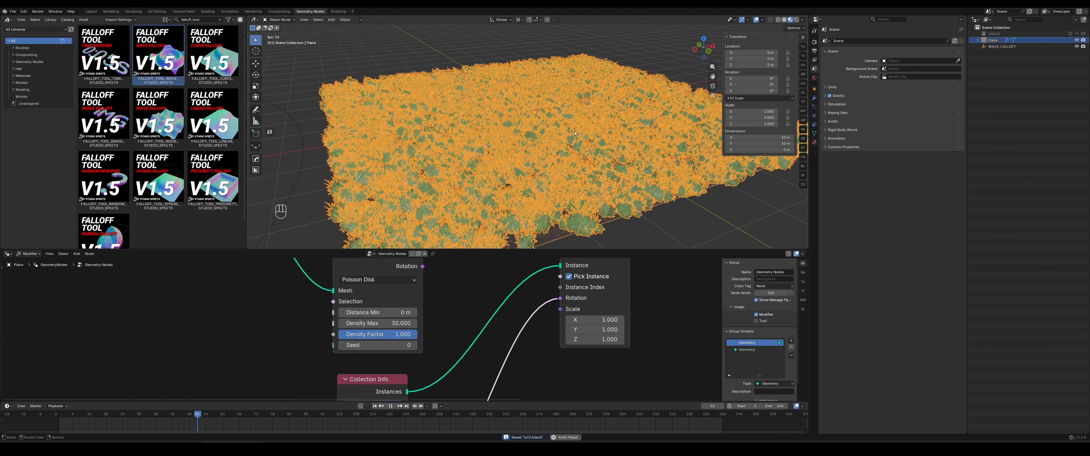
{"action": "left_click", "coordinate": [433, 254]}
{"action": "middle_click_drag", "start_coordinate": [658, 295], "coordinate": [577, 295]}
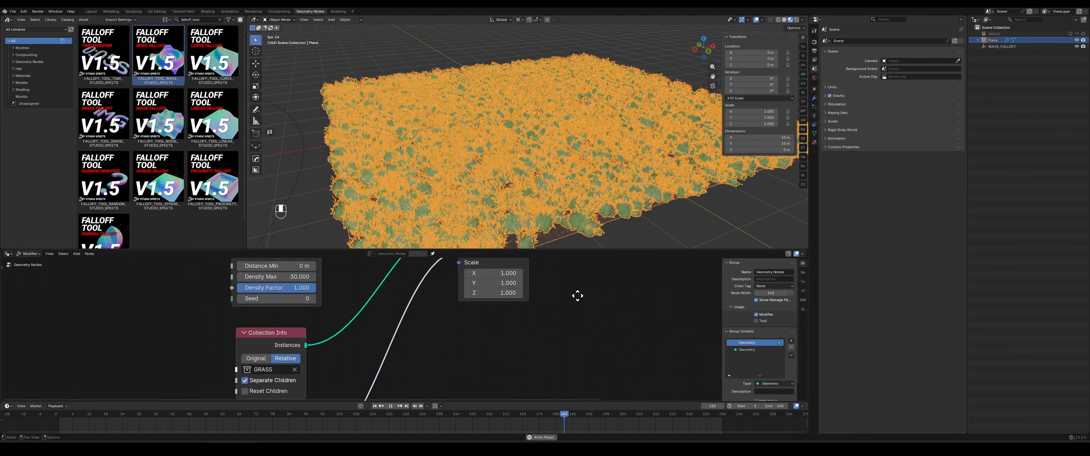
Add the random falloff tool from the asset library to the node tree, beside the wave falloff node
{"action": "middle_click_drag", "start_coordinate": [563, 339], "coordinate": [560, 290]}
{"action": "scroll", "coordinate": [555, 299], "scroll_direction": "down", "scroll_amount": 3}
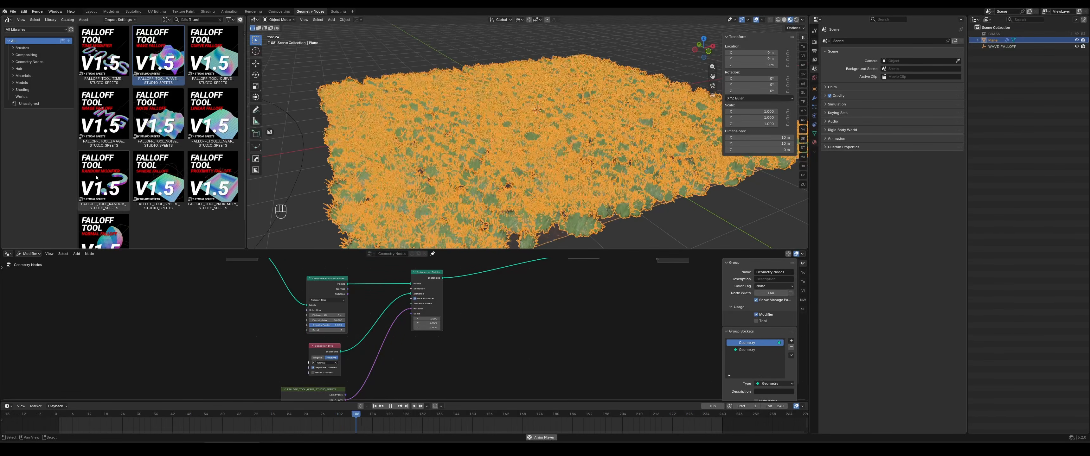
{"action": "left_click_drag", "start_coordinate": [96, 178], "coordinate": [423, 369]}
{"action": "left_click", "coordinate": [424, 369]}
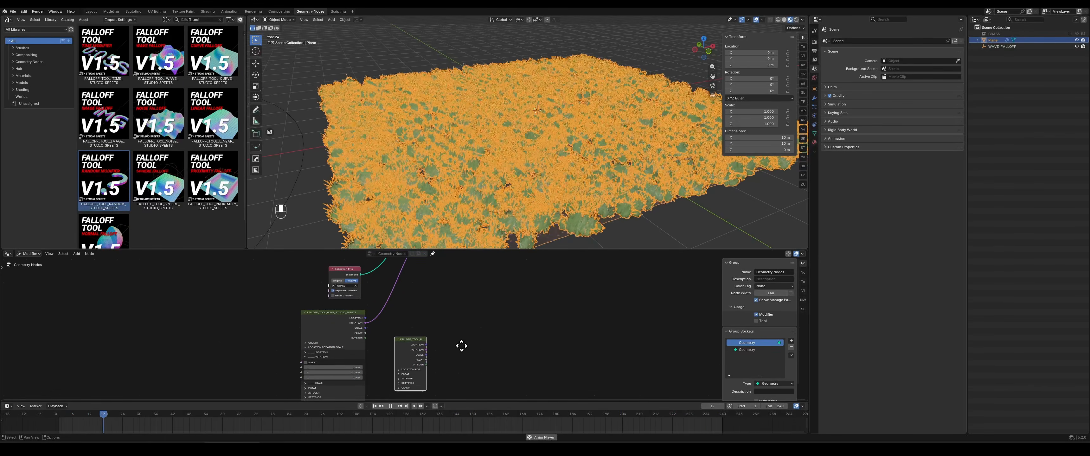
Connect the random falloff node's Scale output to the Scale input of Instance on Points
{"action": "middle_click_drag", "start_coordinate": [461, 345], "coordinate": [463, 388]}
{"action": "scroll", "coordinate": [443, 328], "scroll_direction": "up", "scroll_amount": 2}
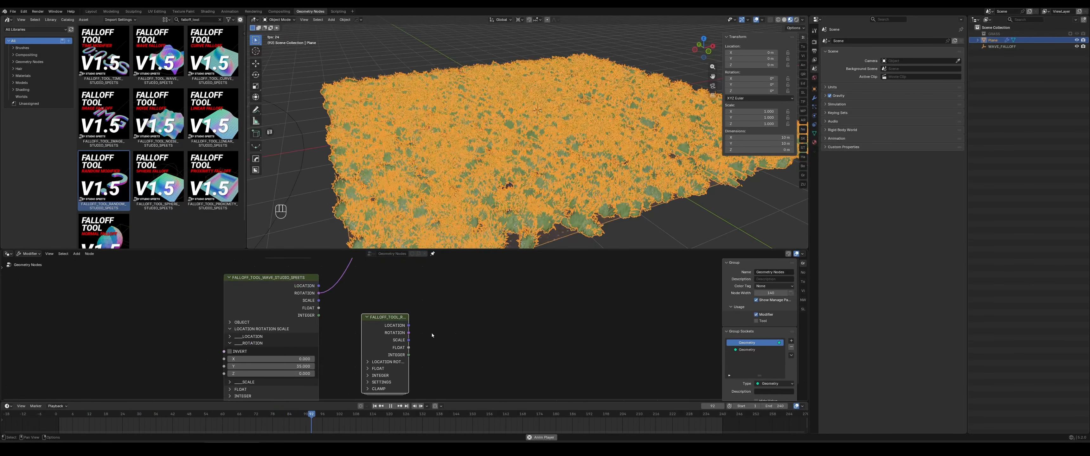
{"action": "left_click_drag", "start_coordinate": [429, 245], "coordinate": [409, 301]}
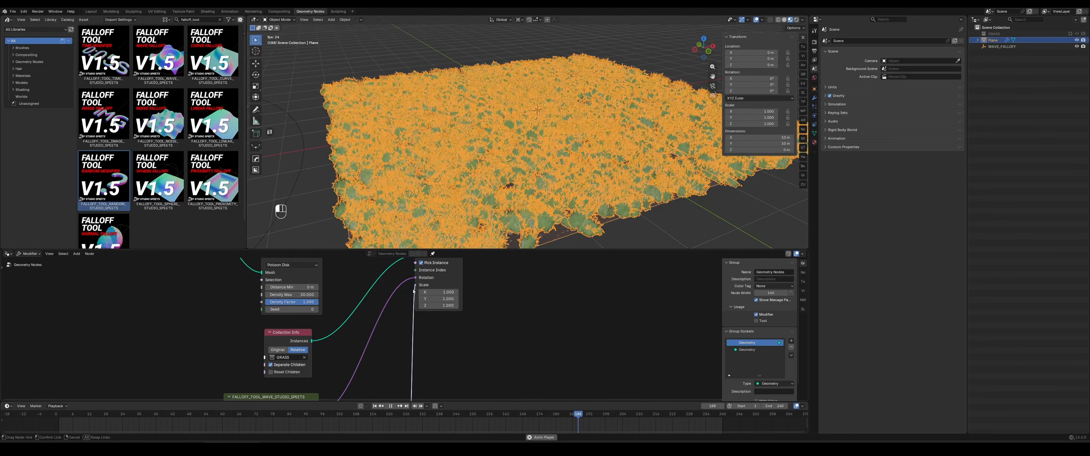
Collapse the wave falloff node and widen the random falloff node so its full title is readable
{"action": "middle_click_drag", "start_coordinate": [454, 376], "coordinate": [456, 281]}
{"action": "middle_click_drag", "start_coordinate": [462, 337], "coordinate": [456, 306]}
{"action": "scroll", "coordinate": [398, 320], "scroll_direction": "down", "scroll_amount": 6}
{"action": "scroll", "coordinate": [392, 317], "scroll_direction": "down", "scroll_amount": 1}
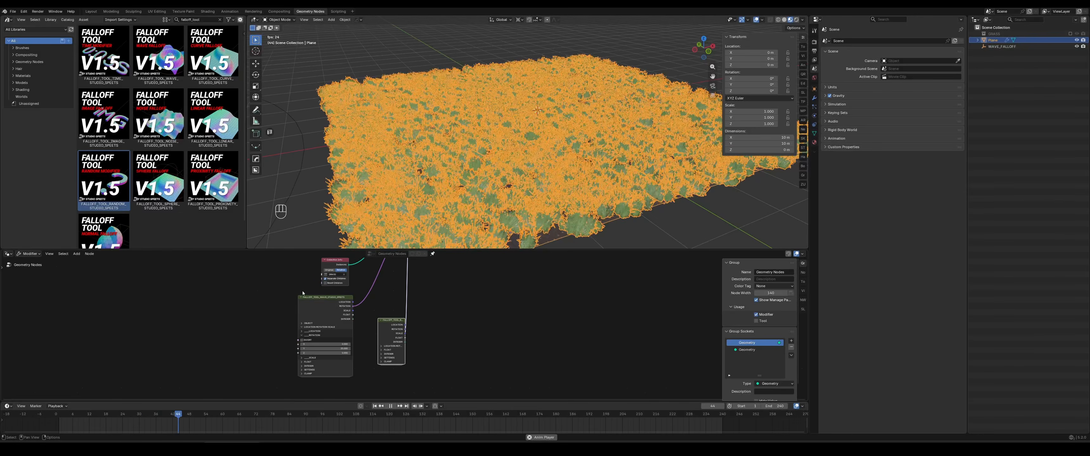
{"action": "left_click", "coordinate": [301, 299]}
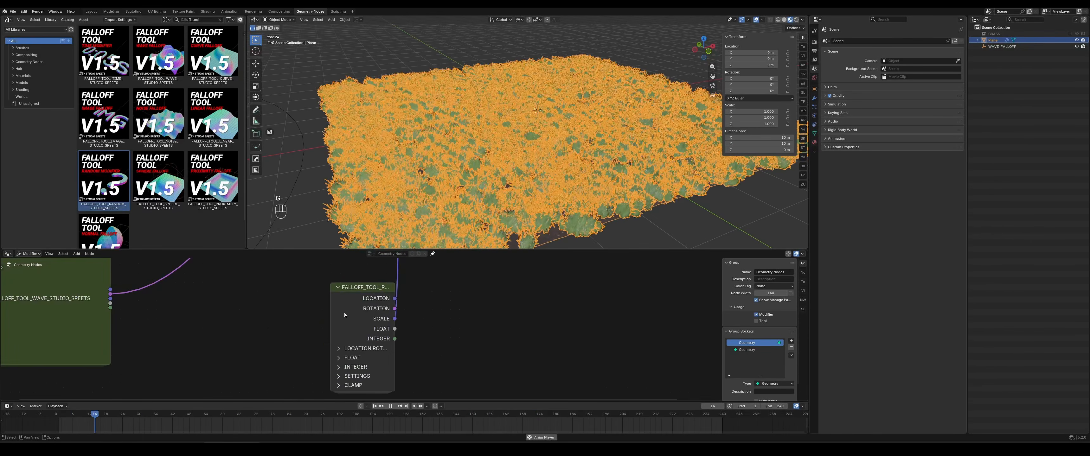
{"action": "left_click_drag", "start_coordinate": [330, 308], "coordinate": [274, 310]}
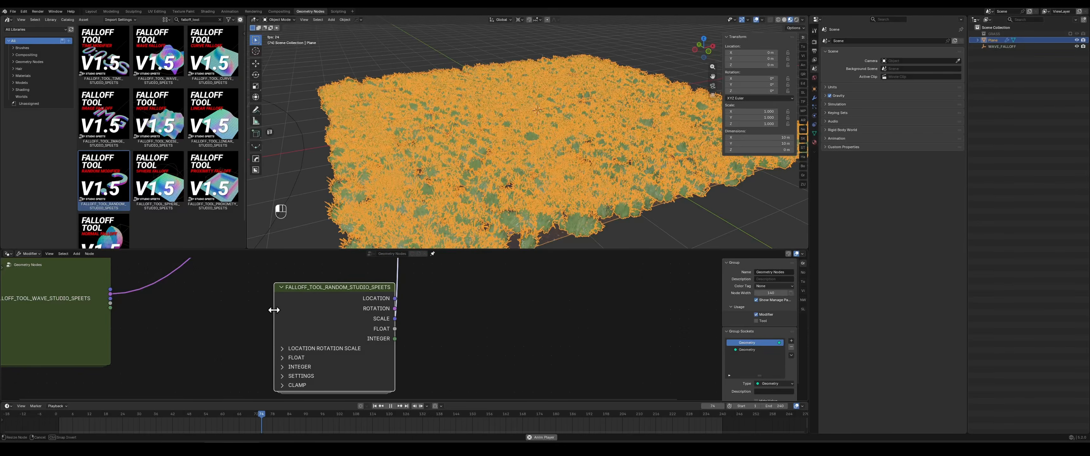
Expand the random falloff node's location, rotation and scale group and its Scale subsection
{"action": "left_click", "coordinate": [308, 349]}
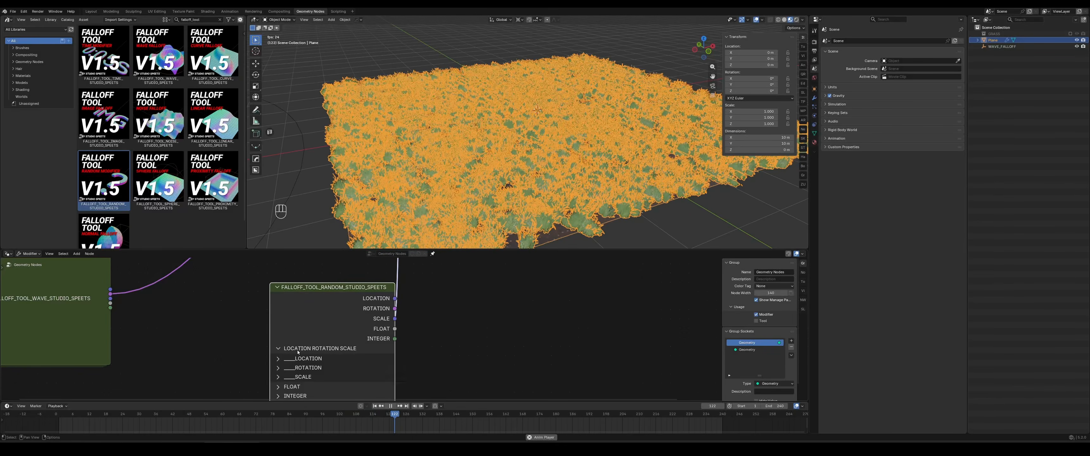
{"action": "left_click", "coordinate": [302, 380]}
{"action": "middle_click_drag", "start_coordinate": [302, 380], "coordinate": [330, 285]}
{"action": "scroll", "coordinate": [472, 321], "scroll_direction": "up", "scroll_amount": 1}
{"action": "middle_click_drag", "start_coordinate": [505, 345], "coordinate": [512, 308]}
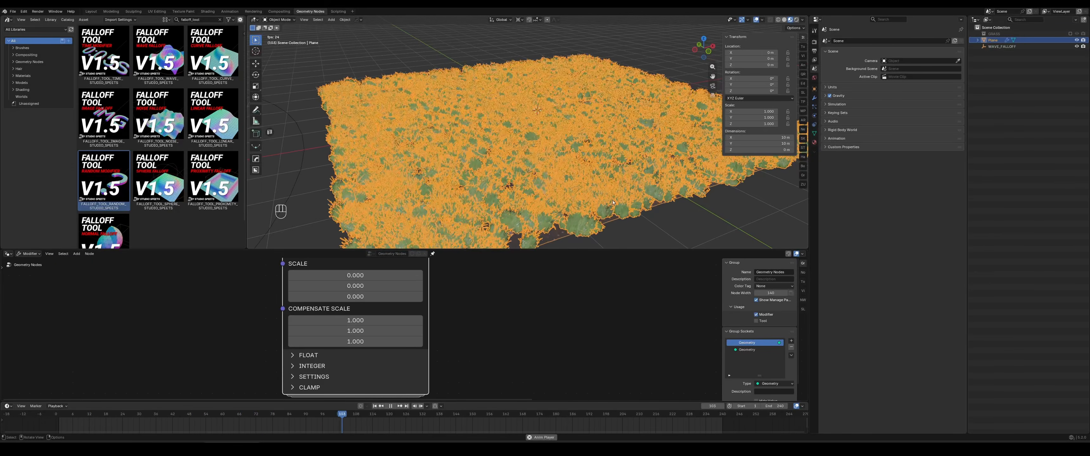
Set the random falloff node's Compensate Scale to 0 on all three axes
{"action": "left_click", "coordinate": [352, 320]}
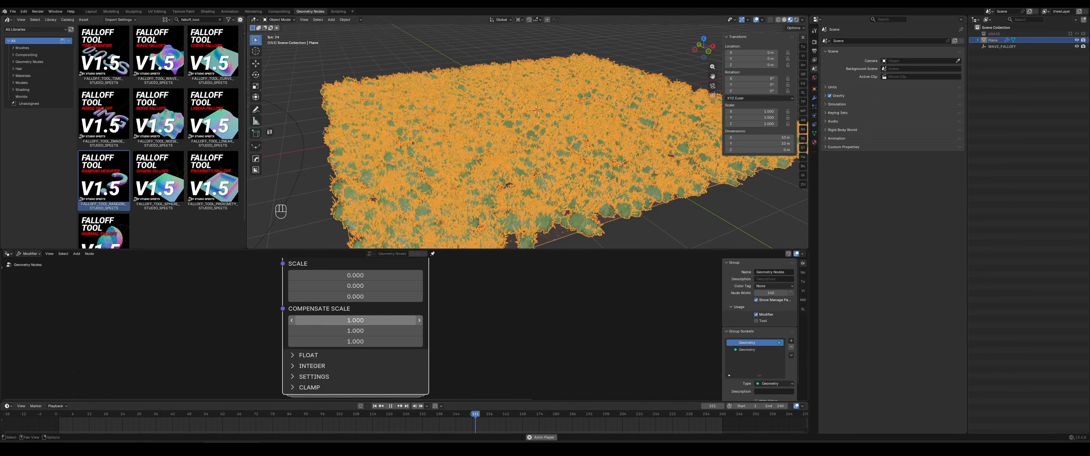
{"action": "type", "text": "0"}
{"action": "key", "text": "Tab"}
{"action": "type", "text": "0"}
{"action": "key", "text": "Tab"}
{"action": "type", "text": "0"}
{"action": "key", "text": "Return"}
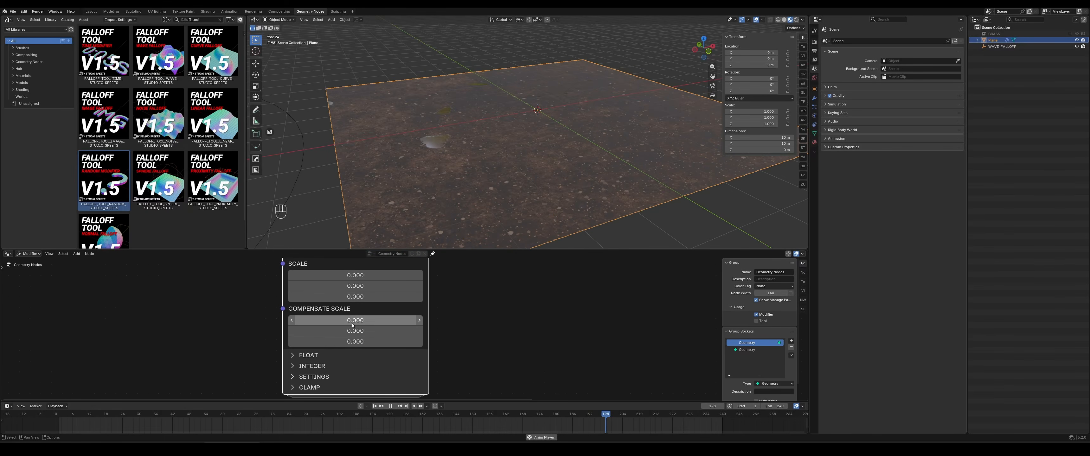
Set the random falloff node's Compensate Scale back to 1 on all three axes
{"action": "left_click", "coordinate": [353, 321]}
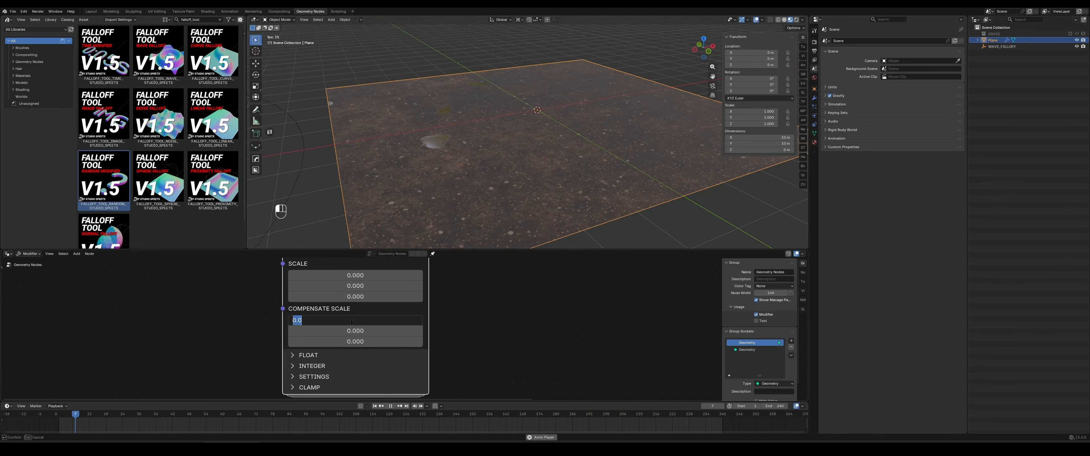
{"action": "type", "text": "1"}
{"action": "key", "text": "Tab"}
{"action": "type", "text": "1"}
{"action": "key", "text": "Tab"}
{"action": "type", "text": "1"}
{"action": "key", "text": "Return"}
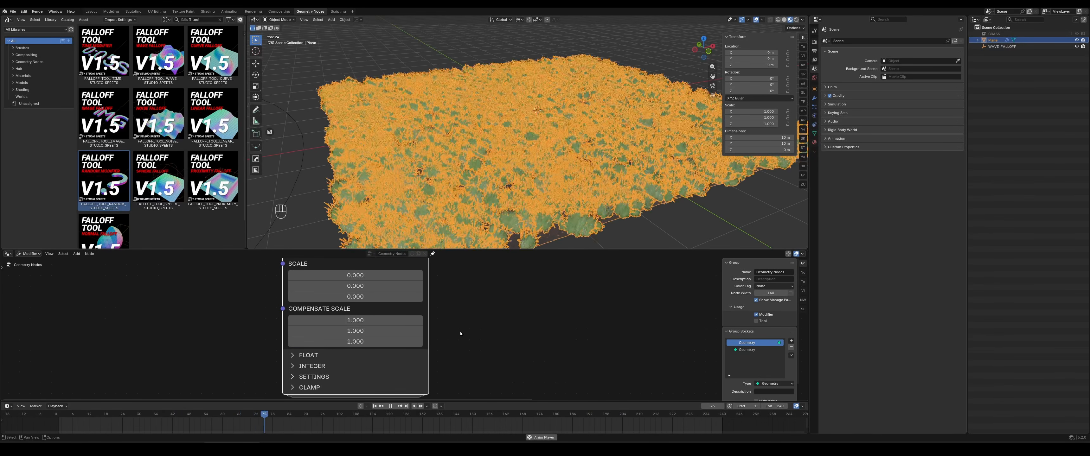
Set the random falloff node's Scale to 0.5 on all three axes and deselect the grass plane to check the variation
{"action": "left_click", "coordinate": [453, 39]}
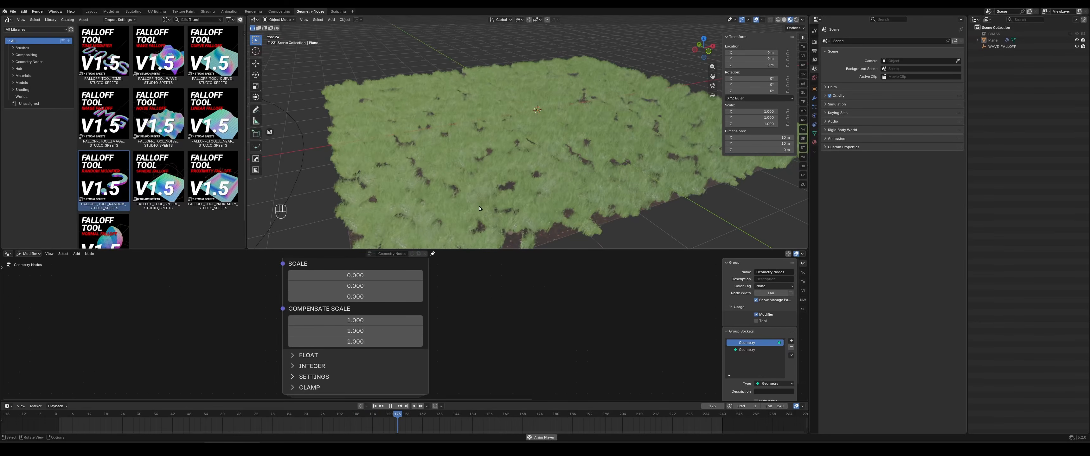
{"action": "left_click", "coordinate": [537, 117]}
{"action": "middle_click_drag", "start_coordinate": [493, 292], "coordinate": [524, 328]}
{"action": "scroll", "coordinate": [524, 328], "scroll_direction": "up", "scroll_amount": 3}
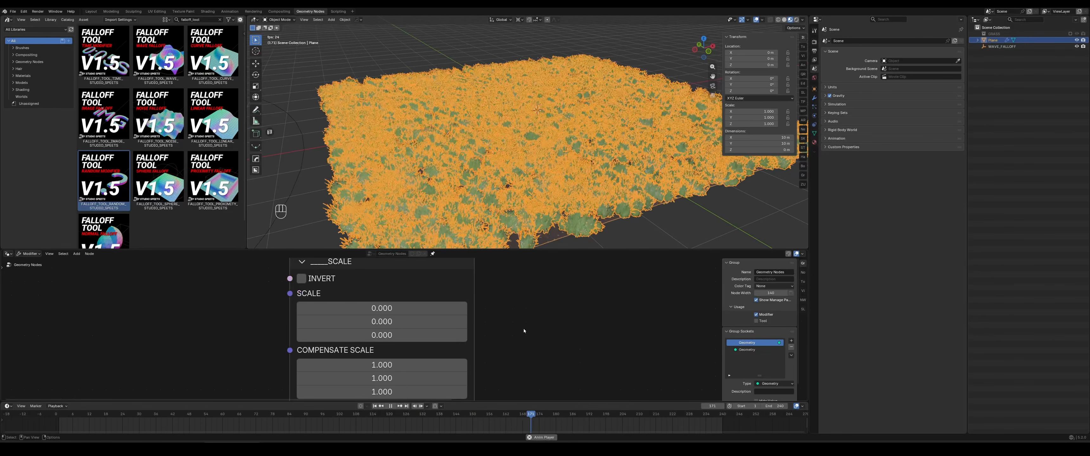
{"action": "left_click", "coordinate": [350, 308]}
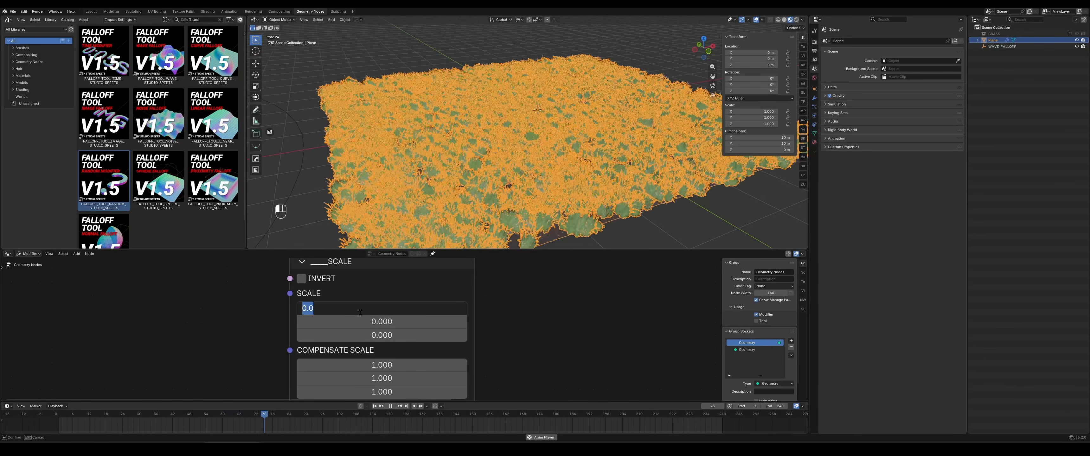
{"action": "type", "text": ".5"}
{"action": "key", "text": "Tab"}
{"action": "type", "text": ".5"}
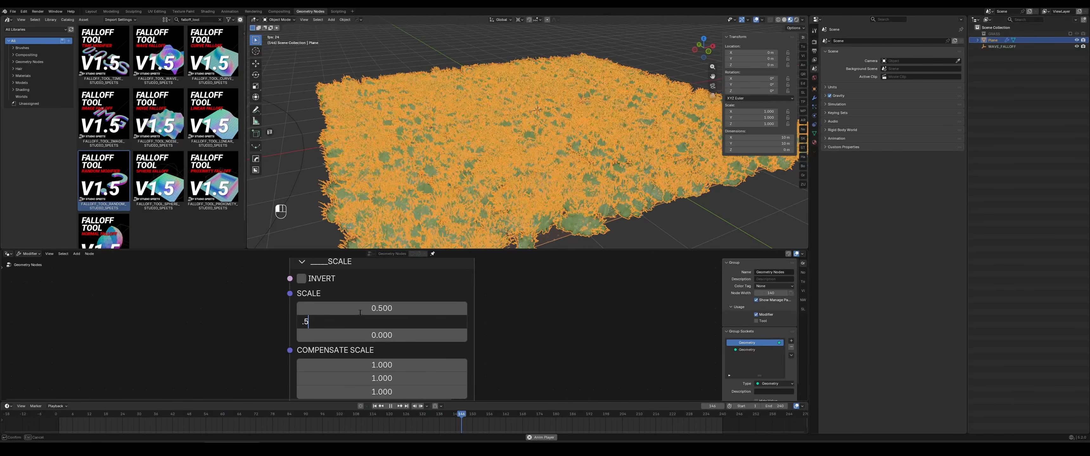
{"action": "key", "text": "Tab"}
{"action": "type", "text": ".5"}
{"action": "key", "text": "Return"}
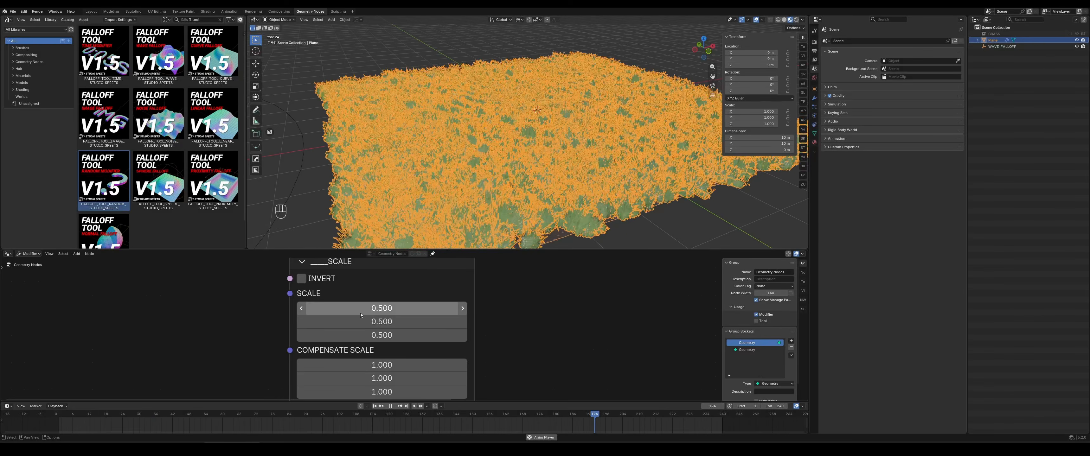
{"action": "left_click", "coordinate": [691, 214]}
{"action": "middle_click_drag", "start_coordinate": [592, 180], "coordinate": [567, 177]}
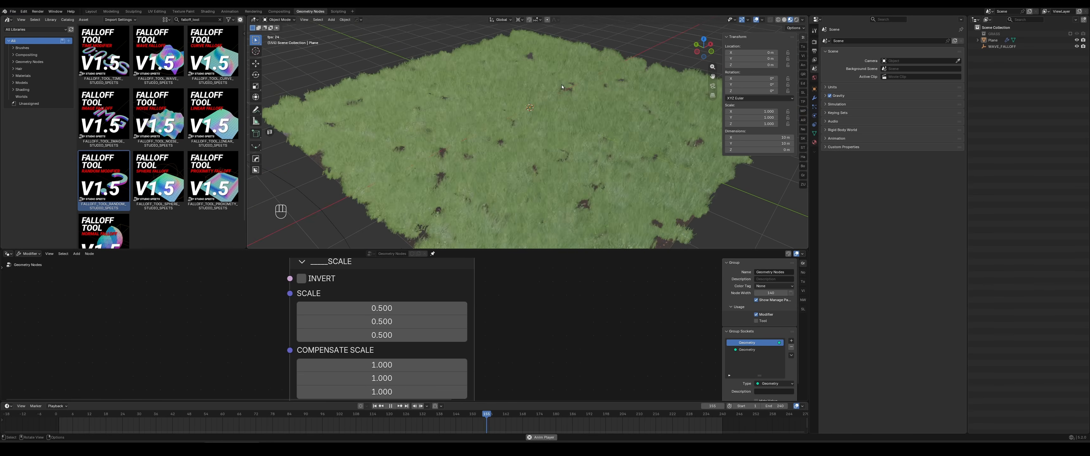
In the random falloff node's settings, set the Seed Multiplier to 0 and the Seed to 68
{"action": "scroll", "coordinate": [584, 337], "scroll_direction": "down", "scroll_amount": 3}
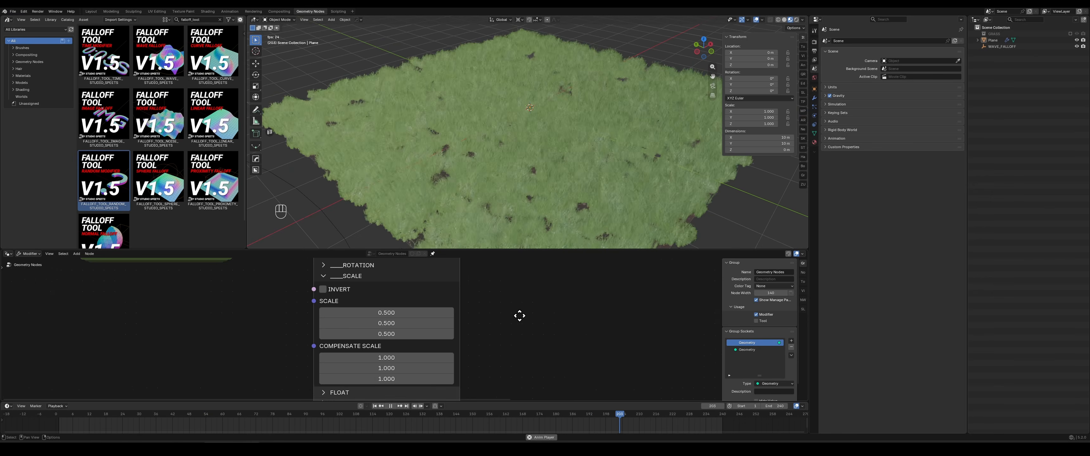
{"action": "middle_click_drag", "start_coordinate": [519, 314], "coordinate": [485, 337]}
{"action": "left_click", "coordinate": [307, 284]}
{"action": "left_click", "coordinate": [305, 313]}
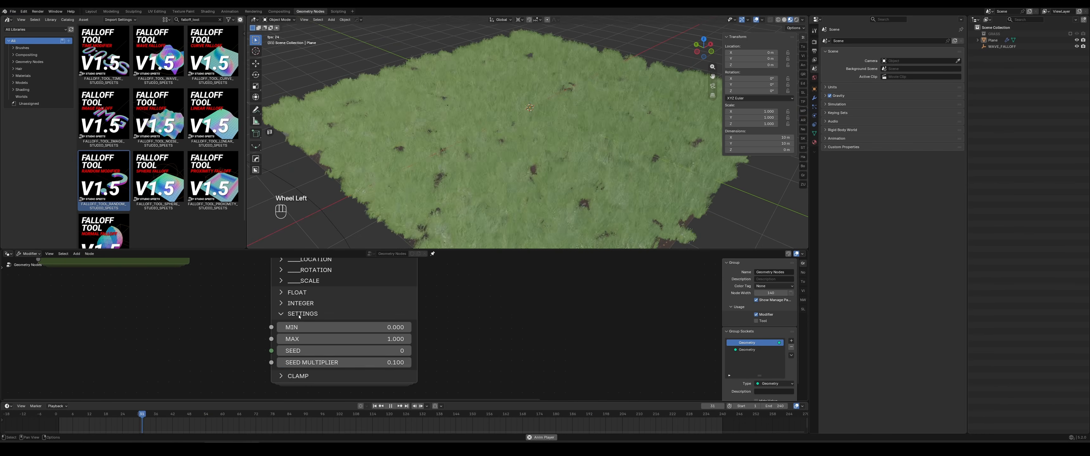
{"action": "middle_click_drag", "start_coordinate": [322, 330], "coordinate": [309, 313]}
{"action": "left_click", "coordinate": [317, 344]}
{"action": "type", "text": "0"}
{"action": "key", "text": "Return"}
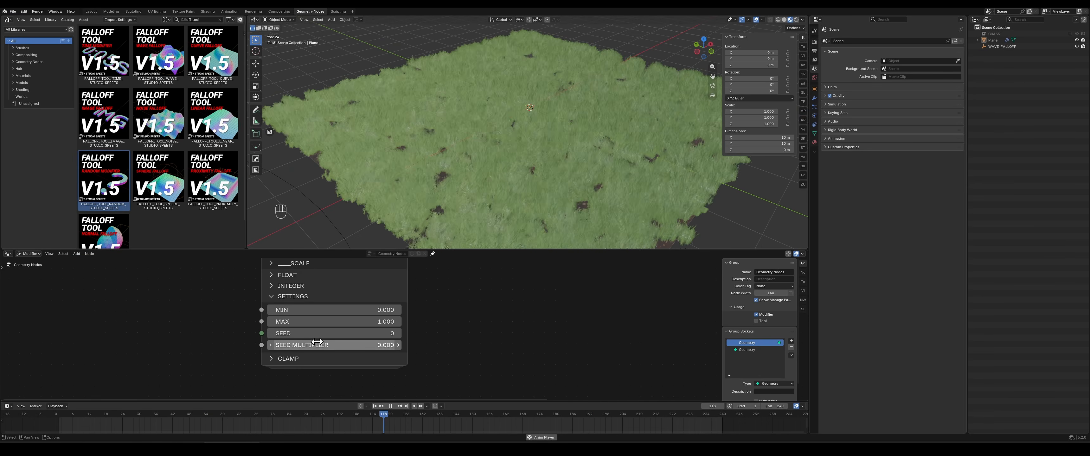
{"action": "scroll", "coordinate": [285, 335], "scroll_direction": "down", "scroll_amount": 1}
{"action": "left_click_drag", "start_coordinate": [284, 334], "coordinate": [525, 334]}
{"action": "middle_click_drag", "start_coordinate": [431, 292], "coordinate": [439, 341]}
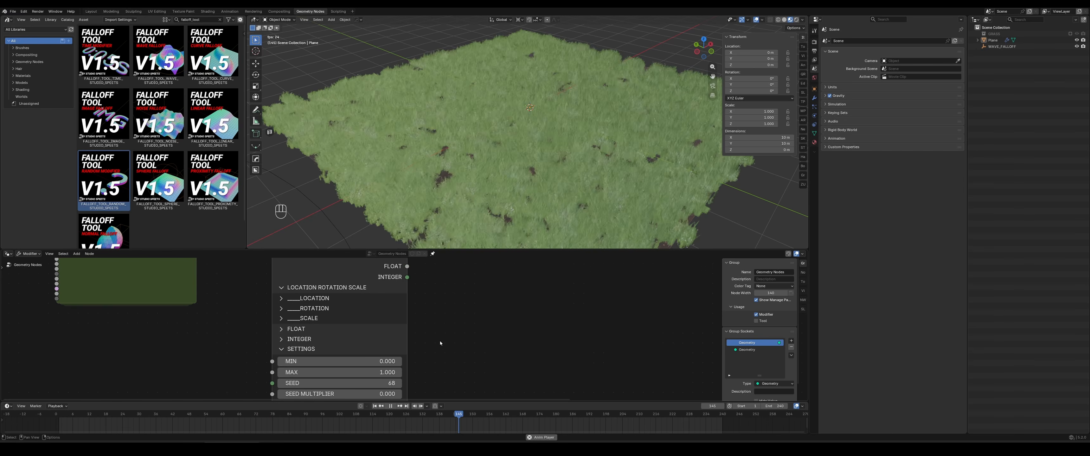
Reopen the random falloff node's Scale subsection and bring the grass into close view
{"action": "left_click", "coordinate": [309, 319]}
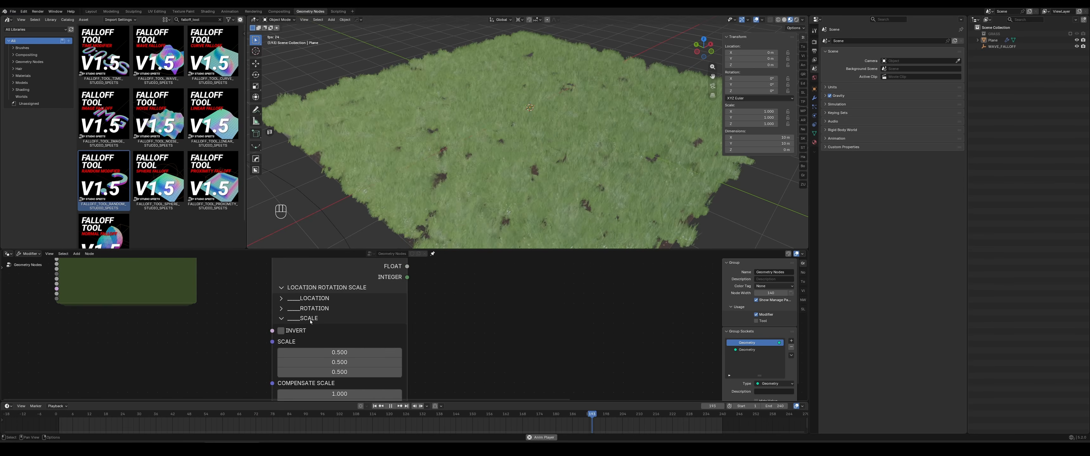
{"action": "scroll", "coordinate": [341, 368], "scroll_direction": "up", "scroll_amount": 5}
{"action": "middle_click_drag", "start_coordinate": [341, 368], "coordinate": [291, 314]}
{"action": "middle_click_drag", "start_coordinate": [527, 158], "coordinate": [527, 132]}
{"action": "scroll", "coordinate": [526, 134], "scroll_direction": "up", "scroll_amount": 6}
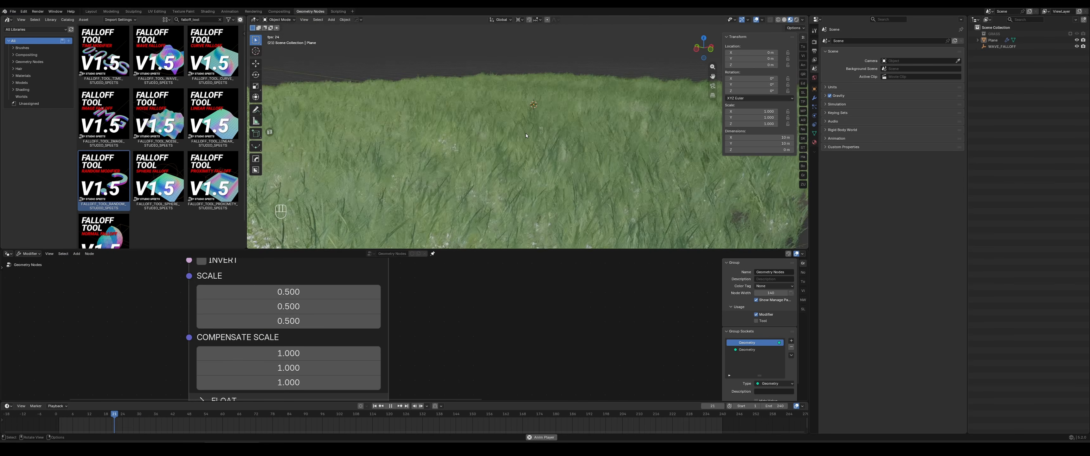
{"action": "middle_click_drag", "start_coordinate": [428, 352], "coordinate": [445, 358]}
Set the random falloff node's Scale to -0.9 on all three axes
{"action": "left_click", "coordinate": [323, 296]}
{"action": "type", "text": "-"}
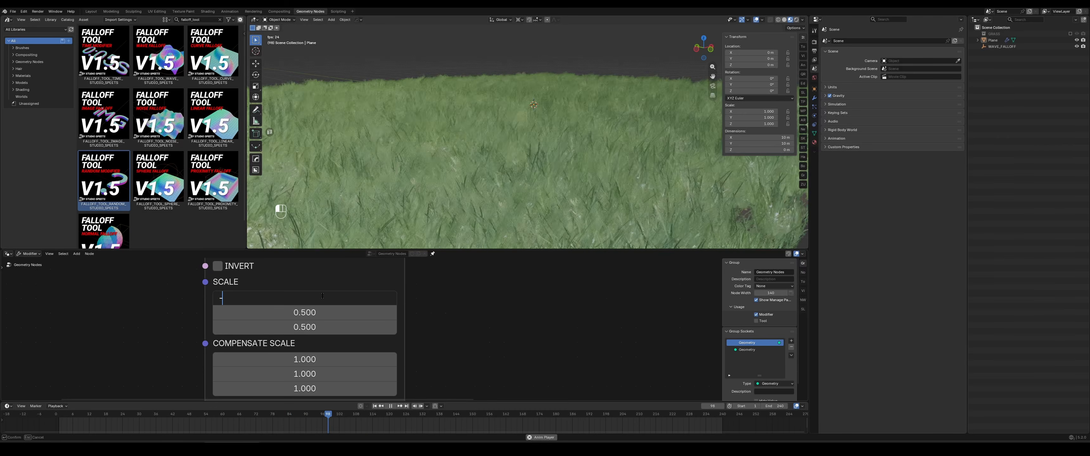
{"action": "type", "text": "0.9"}
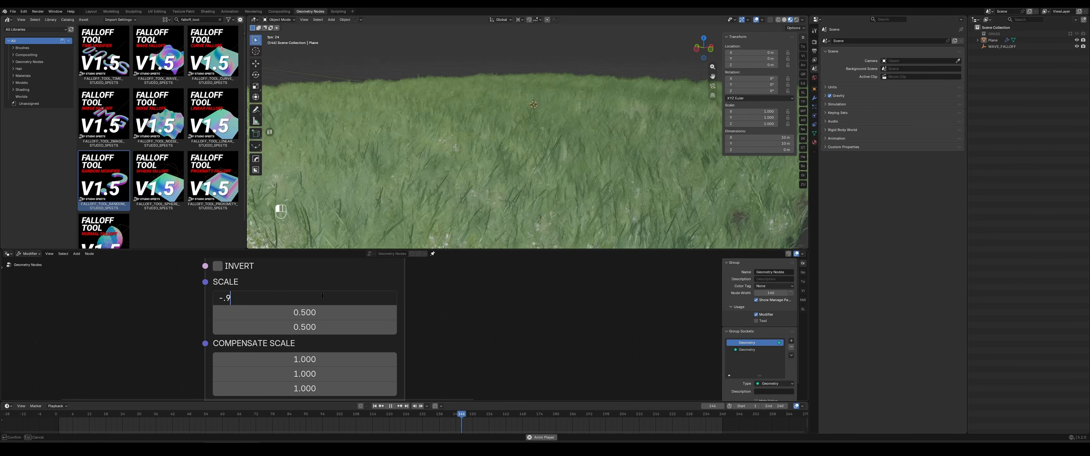
{"action": "key", "text": "ctrl+a"}
{"action": "key", "text": "ctrl+c"}
{"action": "key", "text": "Tab"}
{"action": "key", "text": "ctrl+v"}
{"action": "key", "text": "Tab"}
{"action": "key", "text": "ctrl+v"}
{"action": "key", "text": "Return"}
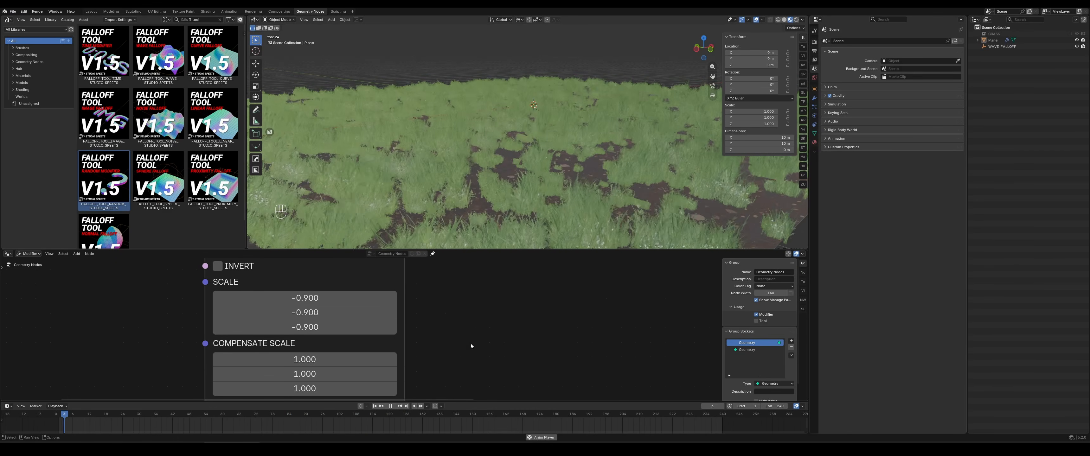
Set the random falloff node's Scale to -0.5 on all three axes
{"action": "middle_click_drag", "start_coordinate": [567, 172], "coordinate": [574, 174]}
{"action": "left_click", "coordinate": [297, 297]}
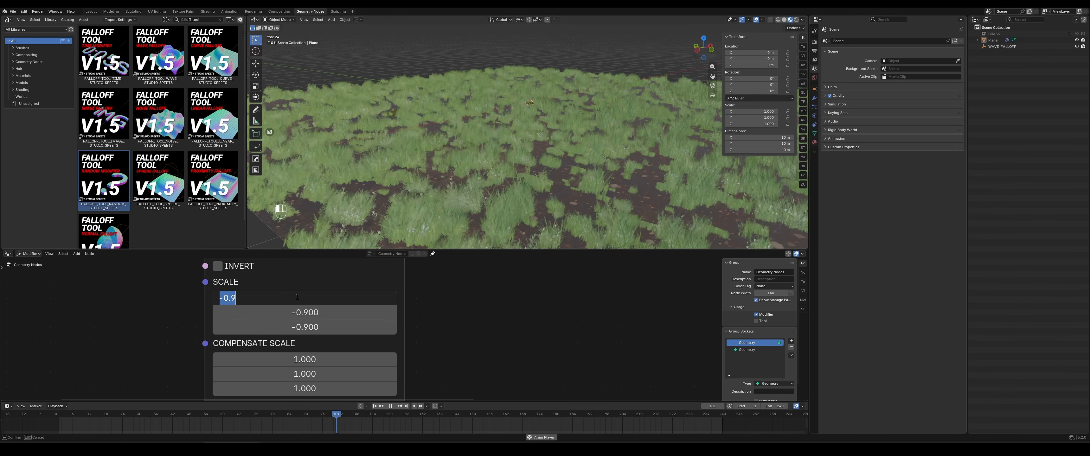
{"action": "type", "text": "-0.5"}
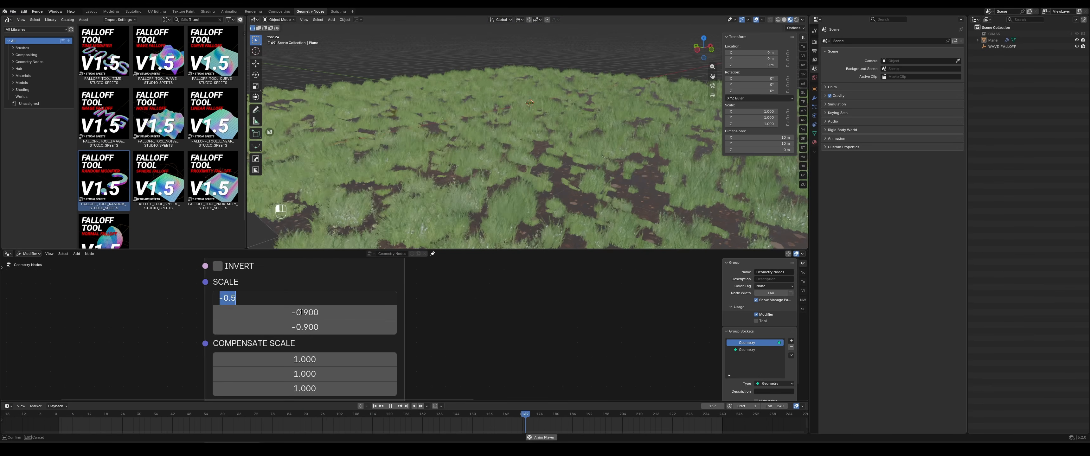
{"action": "left_click", "coordinate": [301, 313]}
{"action": "key", "text": "ctrl+v"}
{"action": "key", "text": "Return"}
{"action": "left_click", "coordinate": [301, 327]}
{"action": "key", "text": "ctrl+v"}
{"action": "key", "text": "Return"}
{"action": "middle_click_drag", "start_coordinate": [592, 179], "coordinate": [604, 185]}
Raise the Density Max of the point distribution node to 60 and view the fuller grass from a lower angle
{"action": "middle_click_drag", "start_coordinate": [293, 265], "coordinate": [423, 319]}
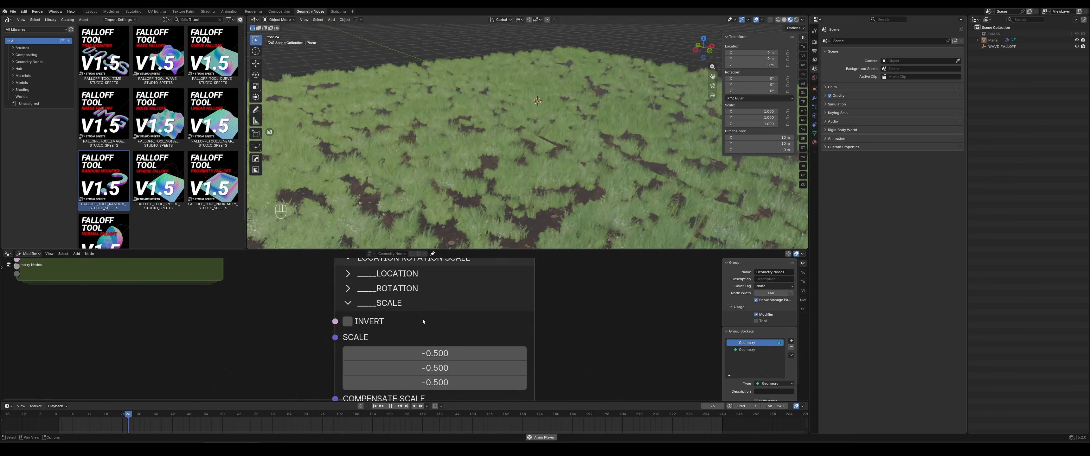
{"action": "middle_click_drag", "start_coordinate": [309, 299], "coordinate": [549, 398]}
{"action": "scroll", "coordinate": [465, 296], "scroll_direction": "down", "scroll_amount": 12}
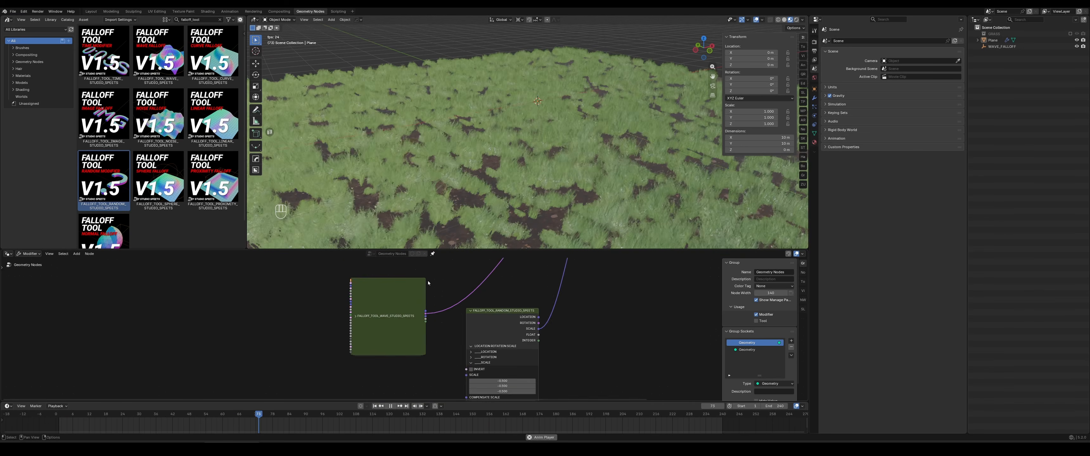
{"action": "middle_click_drag", "start_coordinate": [428, 282], "coordinate": [381, 390]}
{"action": "scroll", "coordinate": [469, 304], "scroll_direction": "up", "scroll_amount": 8}
{"action": "left_click", "coordinate": [477, 301]}
{"action": "type", "text": "40"}
{"action": "key", "text": "Return"}
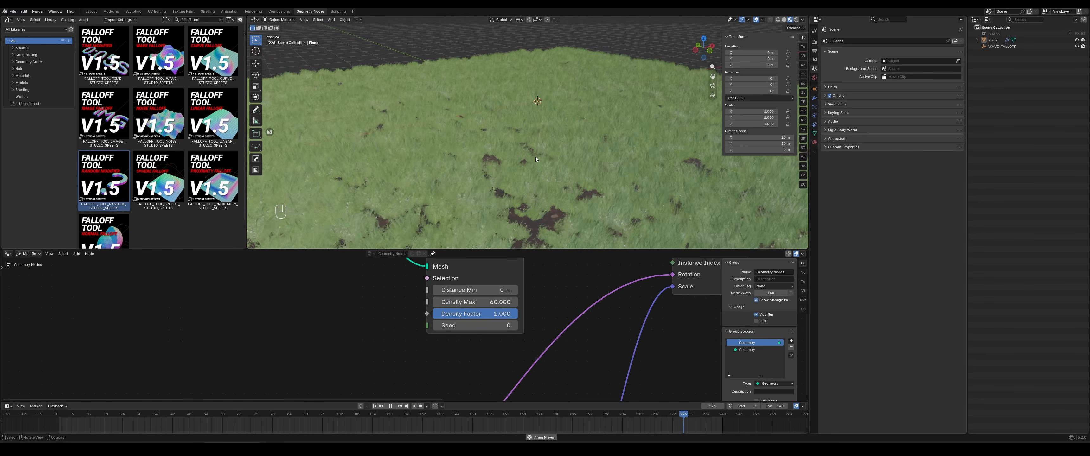
{"action": "middle_click_drag", "start_coordinate": [580, 173], "coordinate": [504, 201], "text": "shift"}
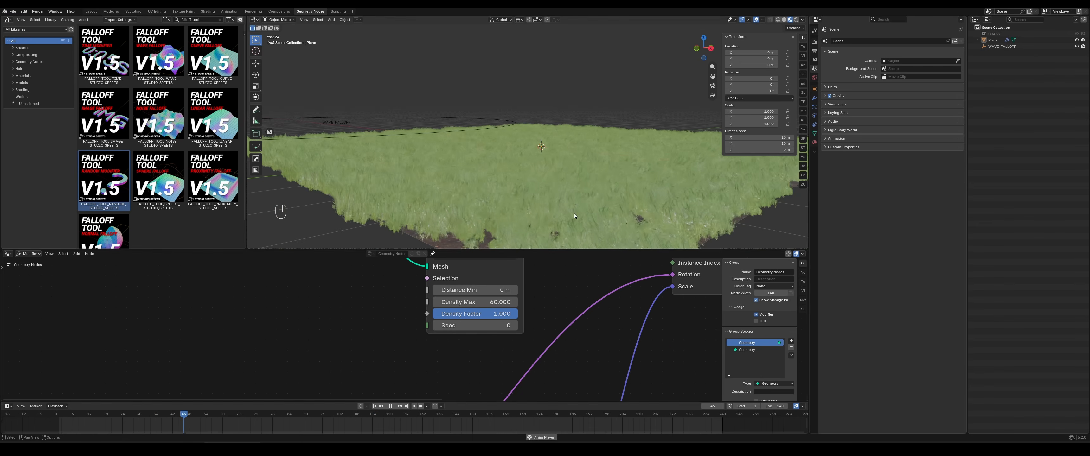
Collapse the random falloff node to tidy the node tree
{"action": "middle_click_drag", "start_coordinate": [572, 293], "coordinate": [528, 321]}
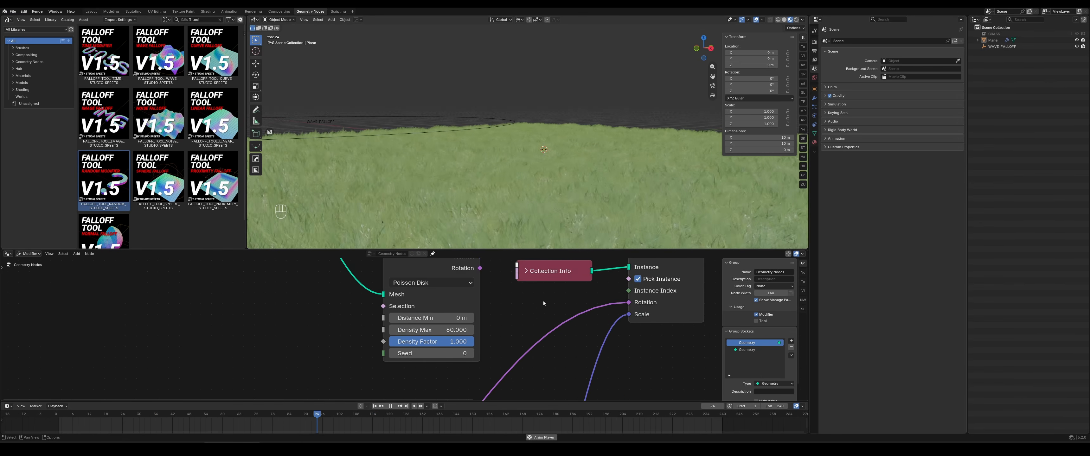
{"action": "scroll", "coordinate": [544, 303], "scroll_direction": "down", "scroll_amount": 4}
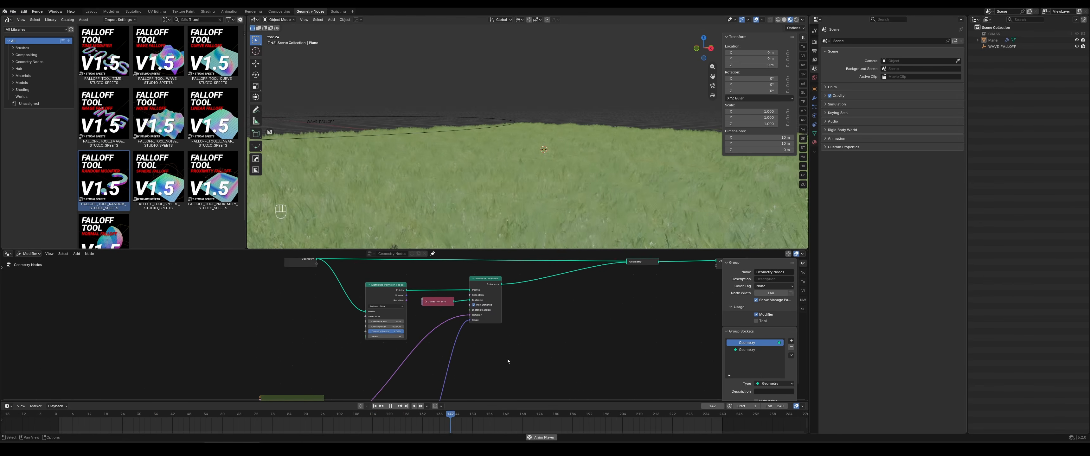
{"action": "middle_click_drag", "start_coordinate": [491, 374], "coordinate": [583, 266]}
{"action": "left_click", "coordinate": [456, 315]}
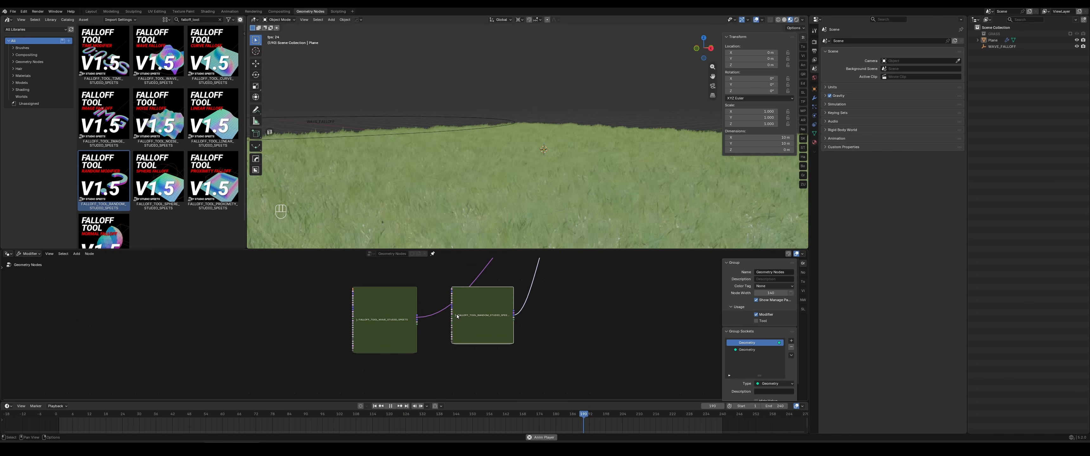
Expand the wave falloff node, move it slightly up and open its Settings section
{"action": "left_click", "coordinate": [357, 320]}
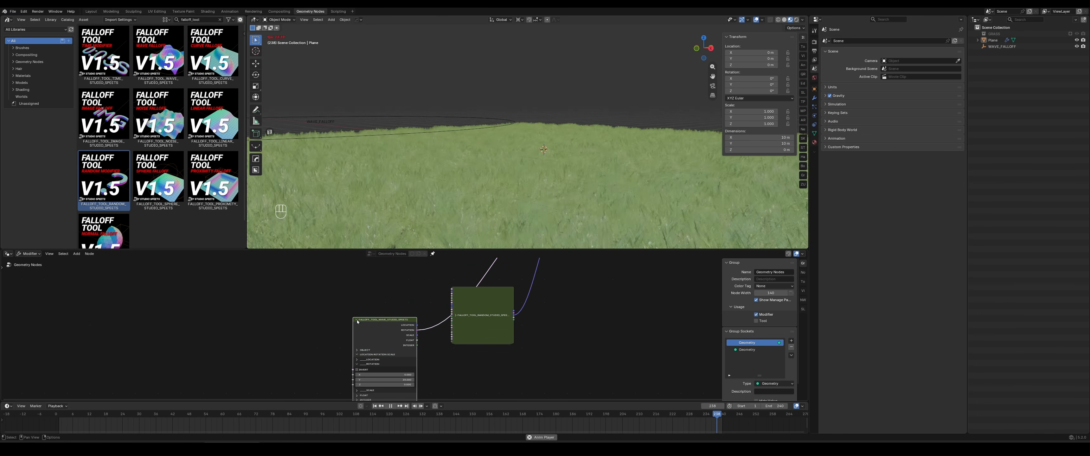
{"action": "key", "text": "g"}
{"action": "left_click", "coordinate": [352, 299]}
{"action": "middle_click_drag", "start_coordinate": [426, 352], "coordinate": [451, 305]}
{"action": "scroll", "coordinate": [433, 342], "scroll_direction": "up", "scroll_amount": 6}
{"action": "left_click", "coordinate": [353, 312]}
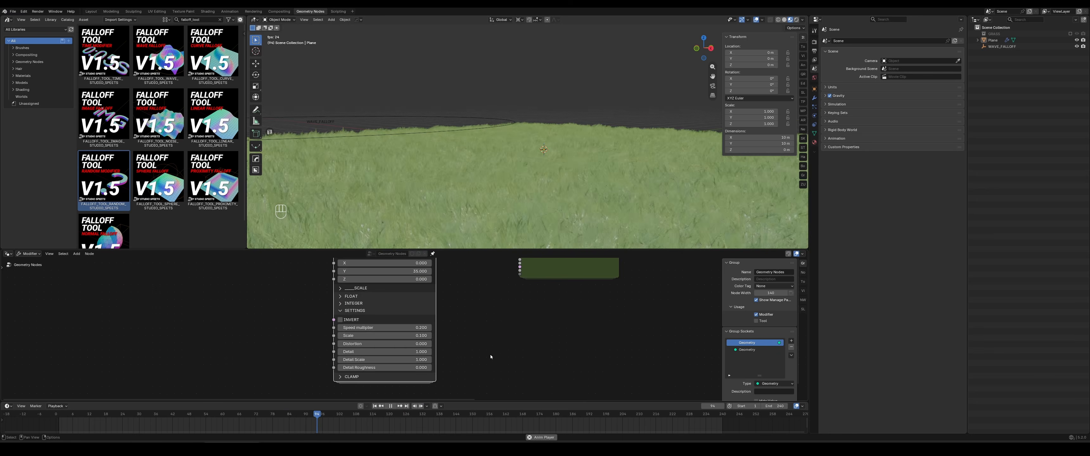
Examine the waving grass in solid and material preview shading from low and higher angles around the plane
{"action": "scroll", "coordinate": [401, 330], "scroll_direction": "up", "scroll_amount": 2}
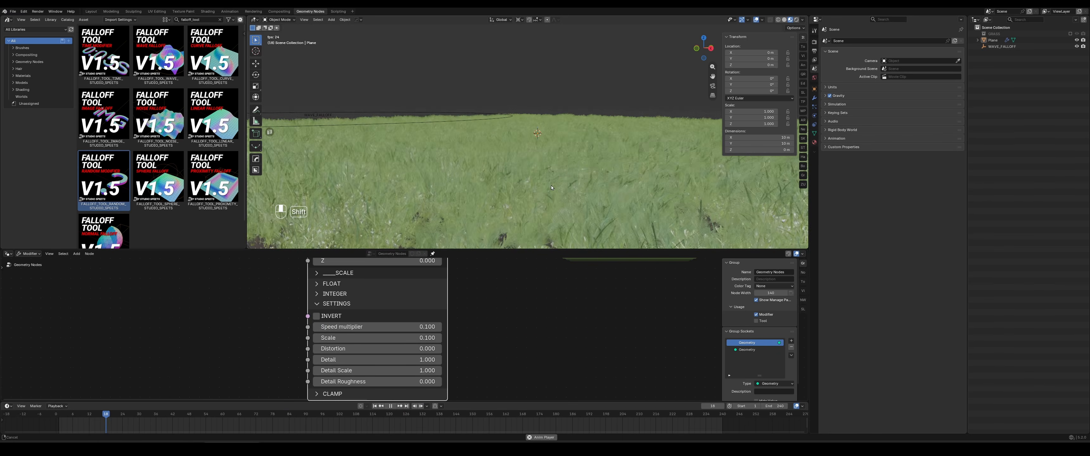
{"action": "mouse_move", "coordinate": [528, 194]}
{"action": "middle_mouse_down"}
{"action": "mouse_move", "coordinate": [524, 206]}
{"action": "mouse_move", "coordinate": [555, 207]}
{"action": "mouse_move", "coordinate": [537, 202]}
{"action": "middle_mouse_up"}
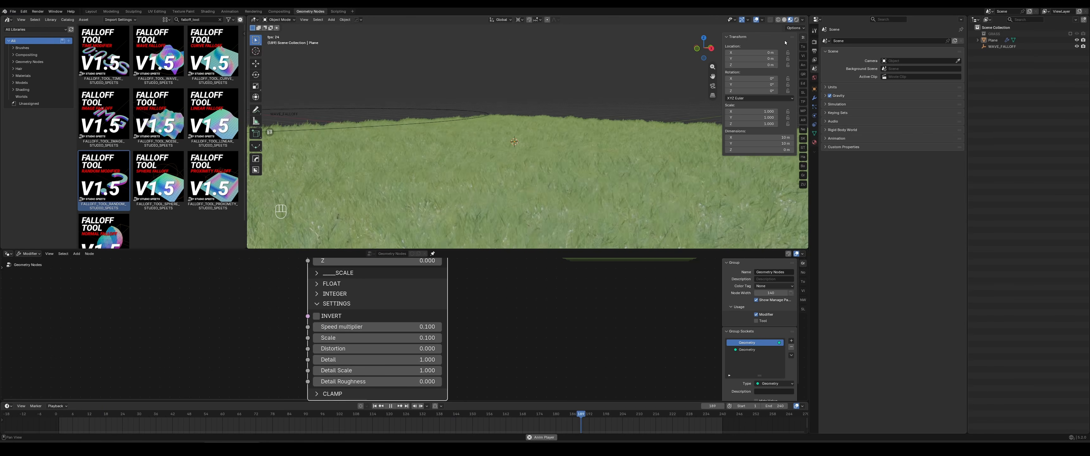
{"action": "left_click", "coordinate": [784, 20]}
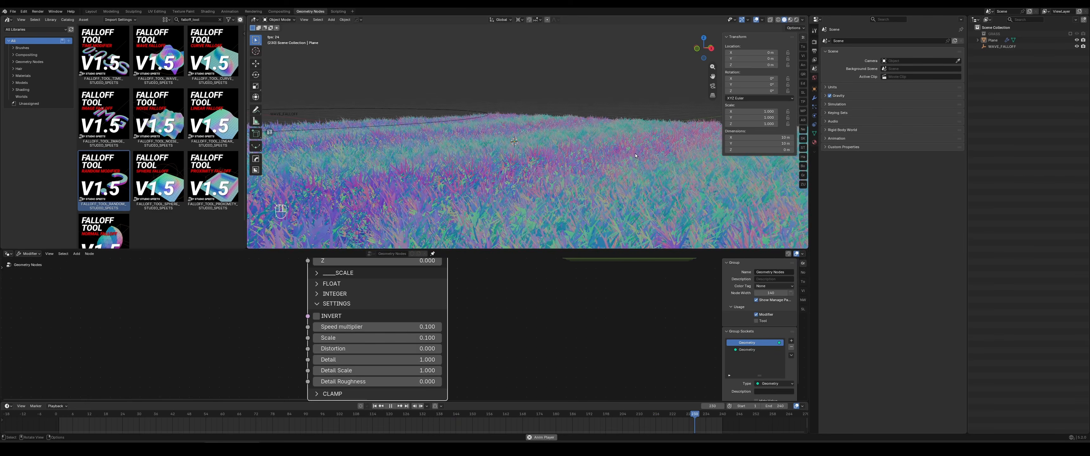
{"action": "scroll", "coordinate": [615, 163], "scroll_direction": "down", "scroll_amount": 3}
{"action": "mouse_move", "coordinate": [571, 150]}
{"action": "middle_mouse_down"}
{"action": "mouse_move", "coordinate": [576, 167]}
{"action": "mouse_move", "coordinate": [570, 157]}
{"action": "middle_mouse_up"}
{"action": "scroll", "coordinate": [576, 167], "scroll_direction": "up", "scroll_amount": 1}
{"action": "scroll", "coordinate": [569, 156], "scroll_direction": "up", "scroll_amount": 1}
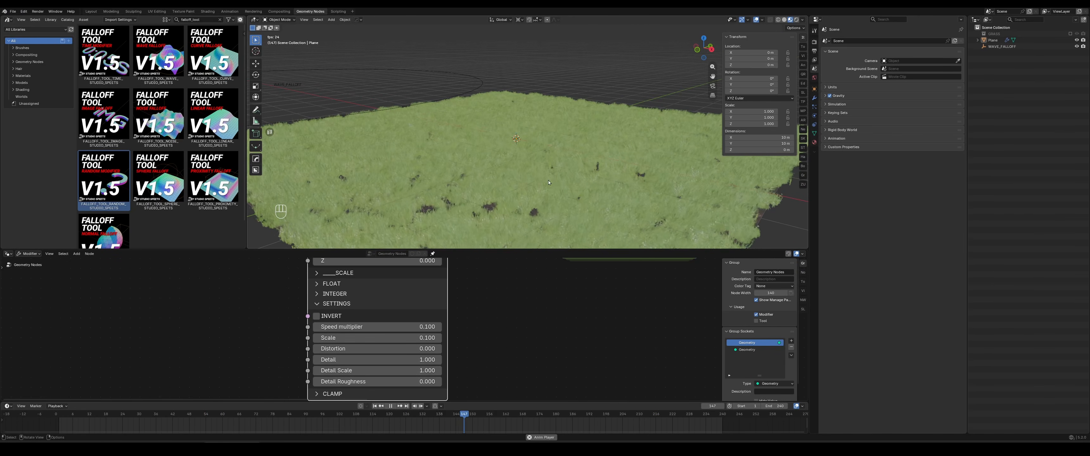
{"action": "mouse_move", "coordinate": [455, 178]}
{"action": "middle_mouse_down"}
{"action": "mouse_move", "coordinate": [517, 200]}
{"action": "mouse_move", "coordinate": [464, 176]}
{"action": "middle_mouse_up"}
{"action": "scroll", "coordinate": [464, 176], "scroll_direction": "down", "scroll_amount": 1}
{"action": "scroll", "coordinate": [535, 338], "scroll_direction": "down", "scroll_amount": 4}
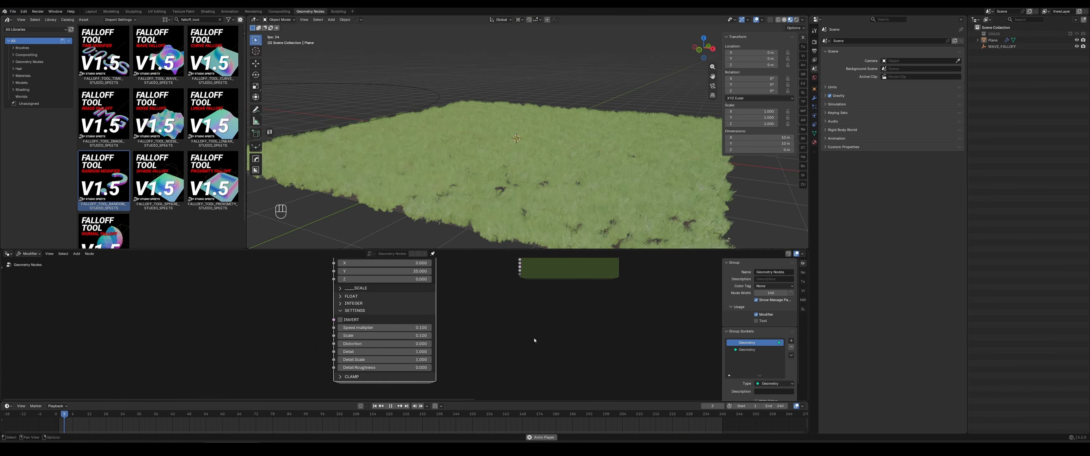
Collapse the wave falloff node to tidy the node tree and save the file
{"action": "middle_click_drag", "start_coordinate": [494, 328], "coordinate": [436, 395]}
{"action": "scroll", "coordinate": [441, 347], "scroll_direction": "down", "scroll_amount": 3}
{"action": "middle_click_drag", "start_coordinate": [445, 308], "coordinate": [450, 342]}
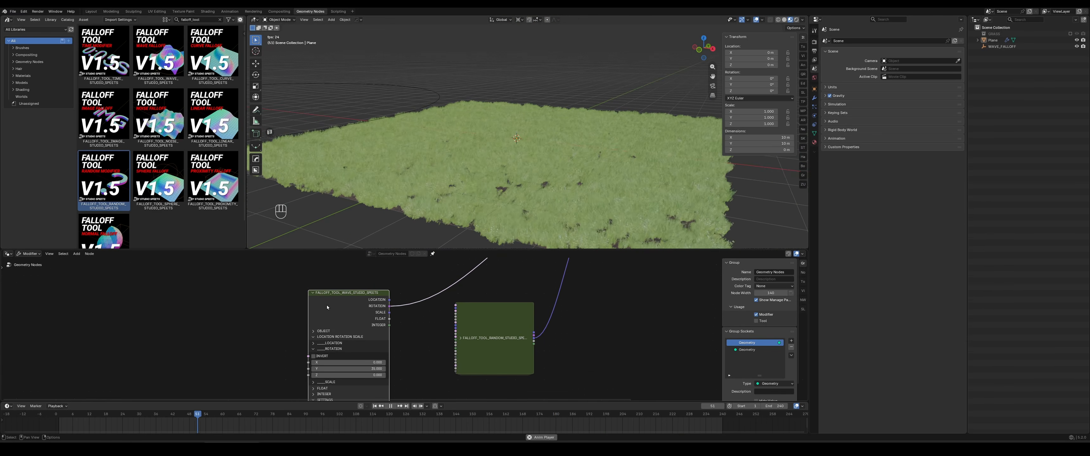
{"action": "left_click", "coordinate": [313, 293]}
{"action": "middle_click_drag", "start_coordinate": [598, 299], "coordinate": [501, 326]}
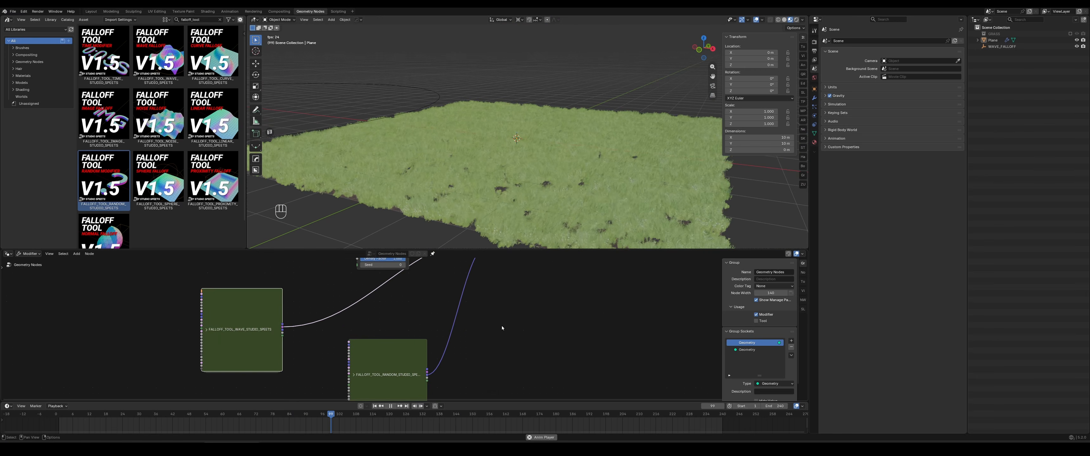
{"action": "middle_click_drag", "start_coordinate": [559, 311], "coordinate": [449, 369]}
{"action": "scroll", "coordinate": [505, 345], "scroll_direction": "down", "scroll_amount": 3}
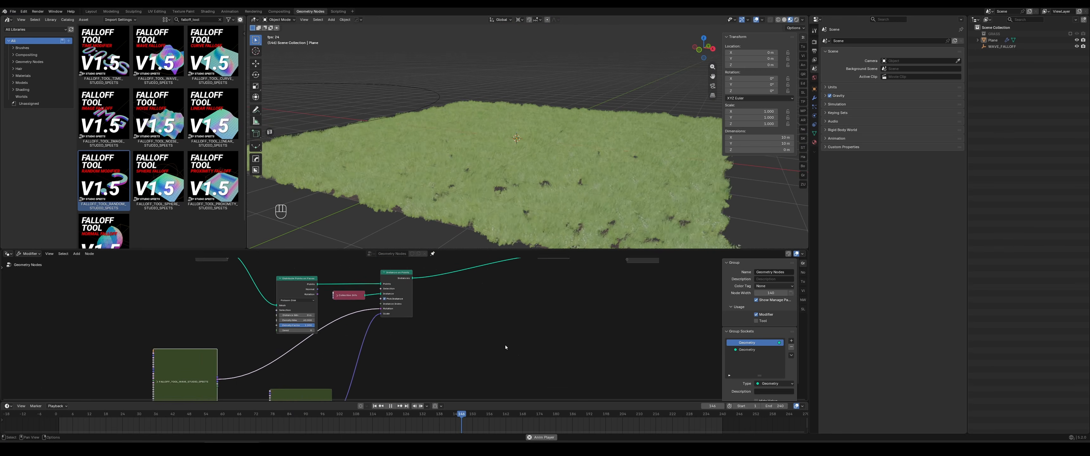
{"action": "middle_click_drag", "start_coordinate": [518, 336], "coordinate": [474, 345]}
{"action": "scroll", "coordinate": [473, 346], "scroll_direction": "down", "scroll_amount": 1}
{"action": "mouse_move", "coordinate": [523, 174]}
{"action": "middle_mouse_down"}
{"action": "mouse_move", "coordinate": [501, 194]}
{"action": "mouse_move", "coordinate": [514, 181]}
{"action": "middle_mouse_up"}
{"action": "scroll", "coordinate": [510, 354], "scroll_direction": "up", "scroll_amount": 2}
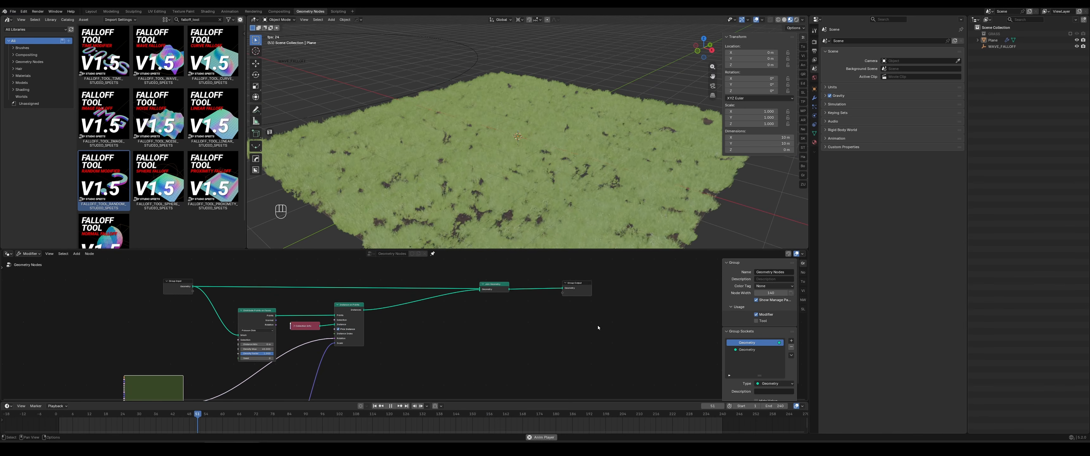
{"action": "key", "text": "ctrl+s"}
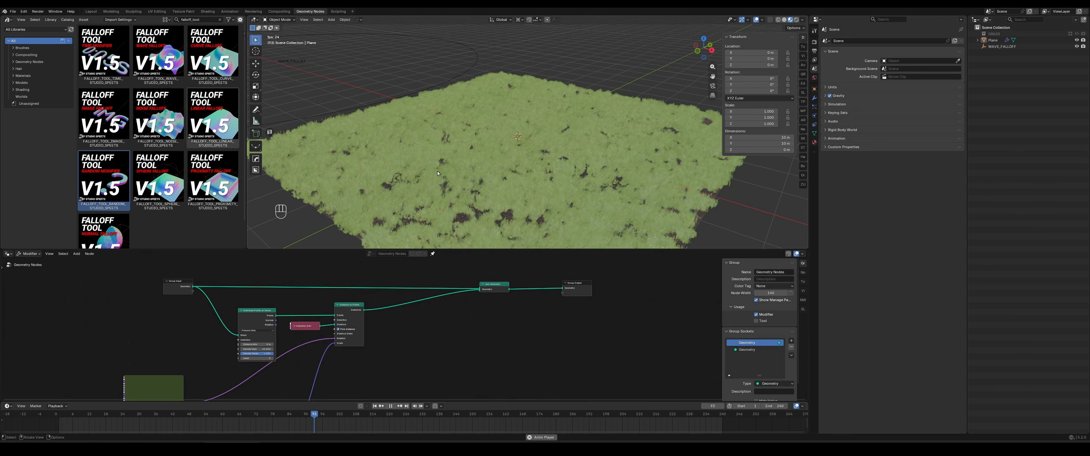
Add the curve falloff tool from the asset library to the node tree, below the Instance on Points node
{"action": "left_click", "coordinate": [207, 49]}
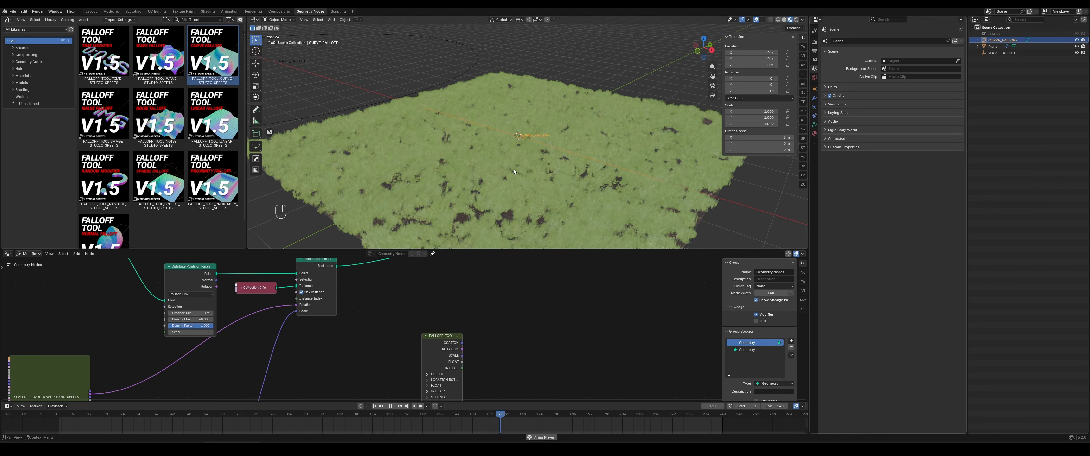
{"action": "key", "text": "g"}
{"action": "right_click", "coordinate": [442, 129]}
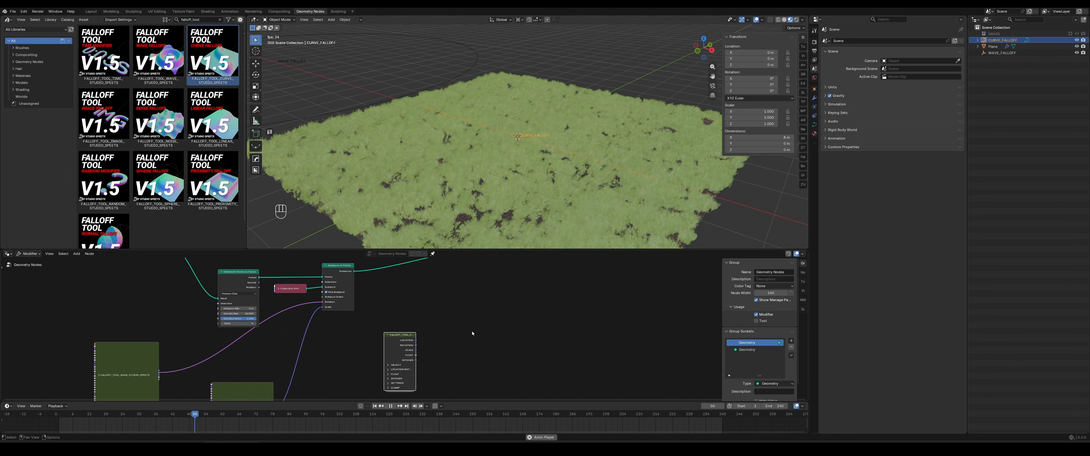
Add a Scale Instances node between Instance on Points and Join Geometry, keeping its scale at 1 on all axes
{"action": "scroll", "coordinate": [473, 329], "scroll_direction": "up", "scroll_amount": 1}
{"action": "middle_click_drag", "start_coordinate": [481, 303], "coordinate": [481, 347]}
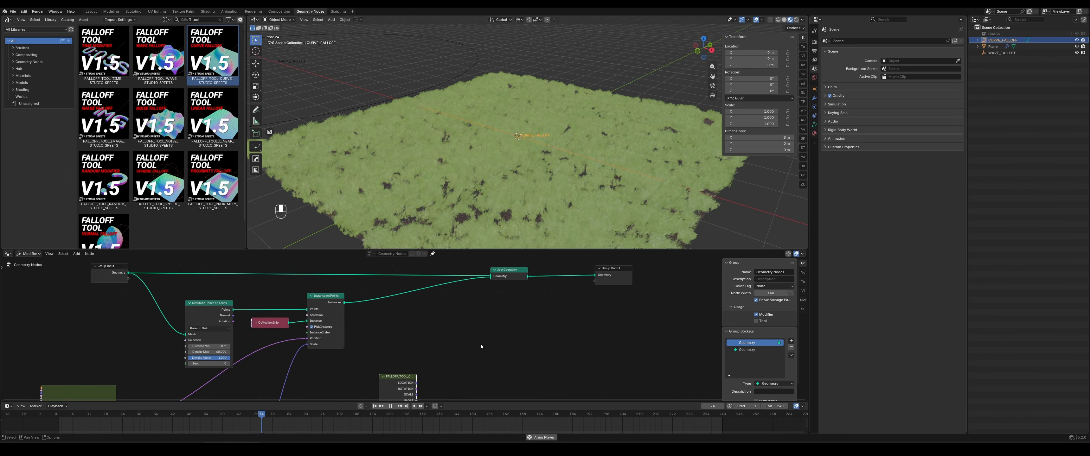
{"action": "key", "text": "shift+a"}
{"action": "type", "text": "sc"}
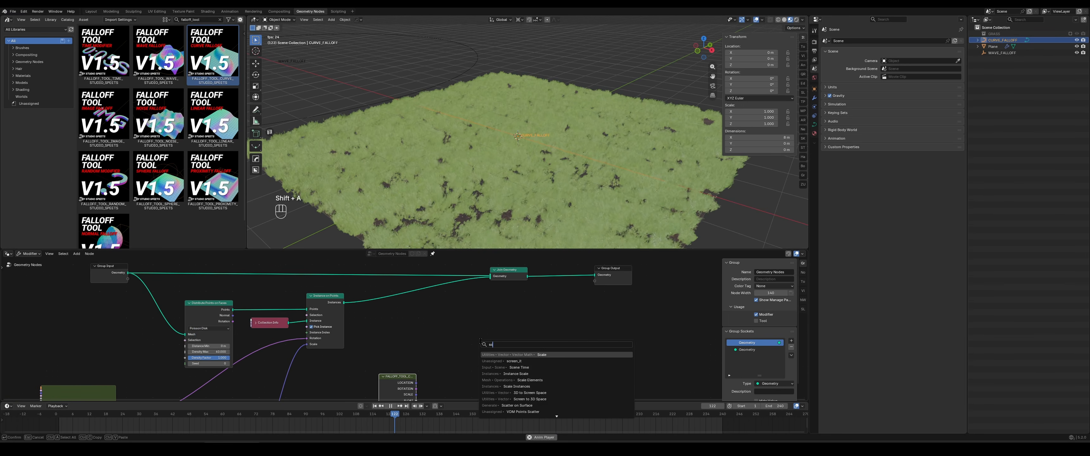
{"action": "type", "text": "ale in"}
{"action": "key", "text": "Return"}
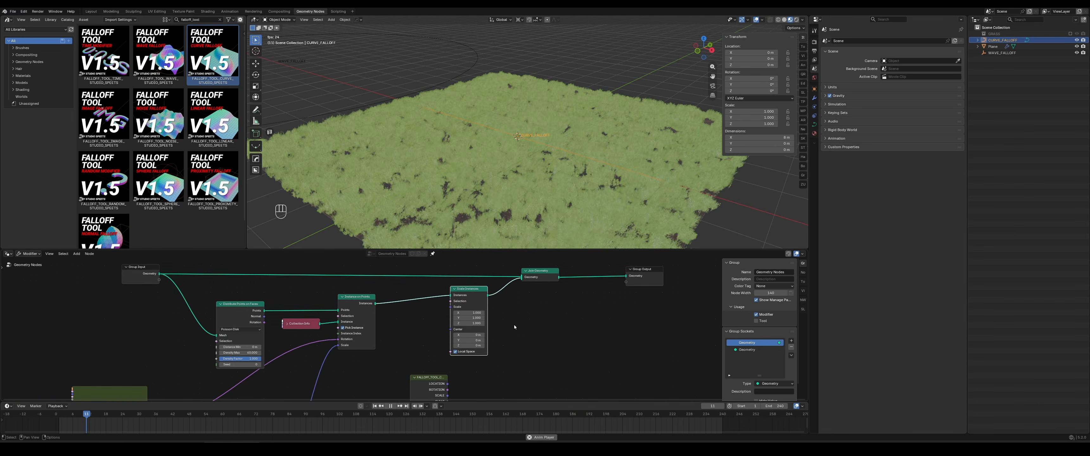
{"action": "left_click_drag", "start_coordinate": [491, 313], "coordinate": [505, 312]}
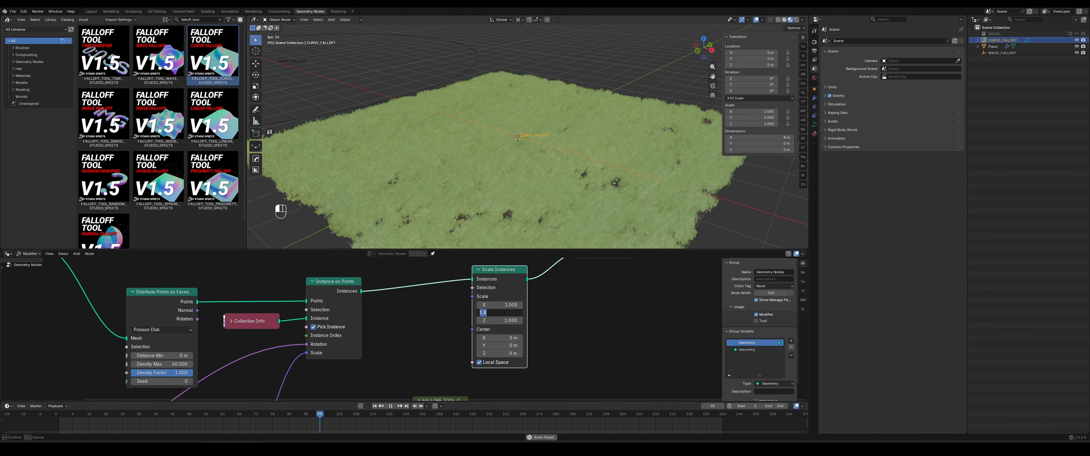
{"action": "key", "text": "Return"}
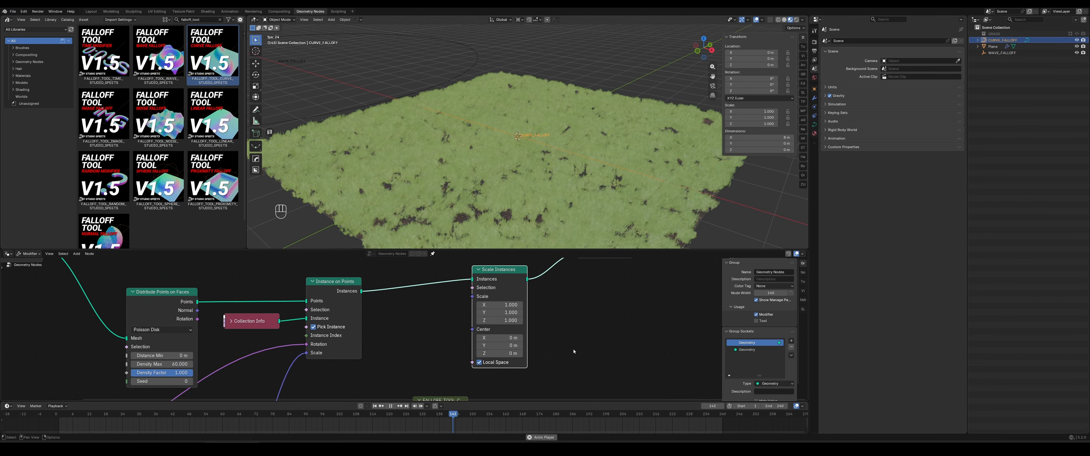
Move the curve falloff node beneath Scale Instances and connect its Scale output to that node's Scale input
{"action": "middle_click_drag", "start_coordinate": [573, 351], "coordinate": [559, 299]}
{"action": "key", "text": "g"}
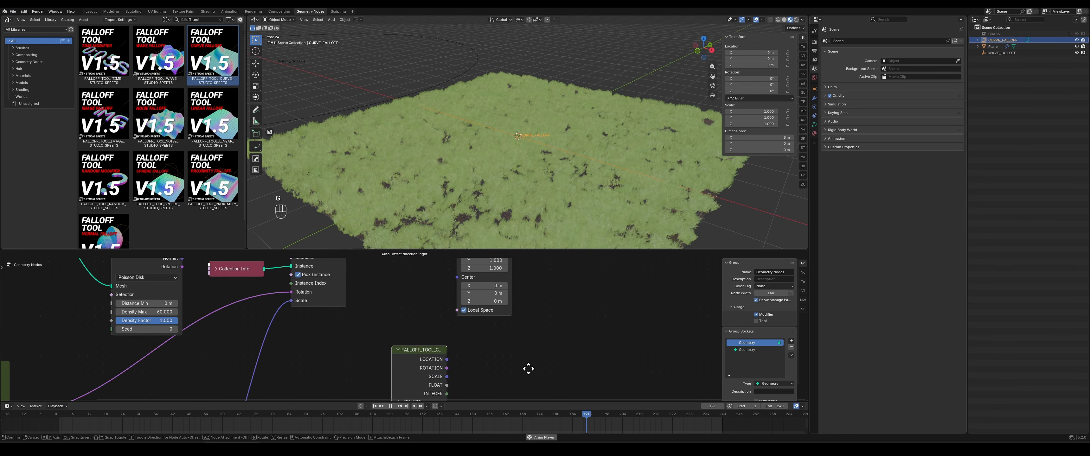
{"action": "left_click", "coordinate": [494, 363]}
{"action": "mouse_move", "coordinate": [453, 353]}
{"action": "middle_mouse_down"}
{"action": "mouse_move", "coordinate": [443, 330]}
{"action": "mouse_move", "coordinate": [435, 349]}
{"action": "middle_mouse_up"}
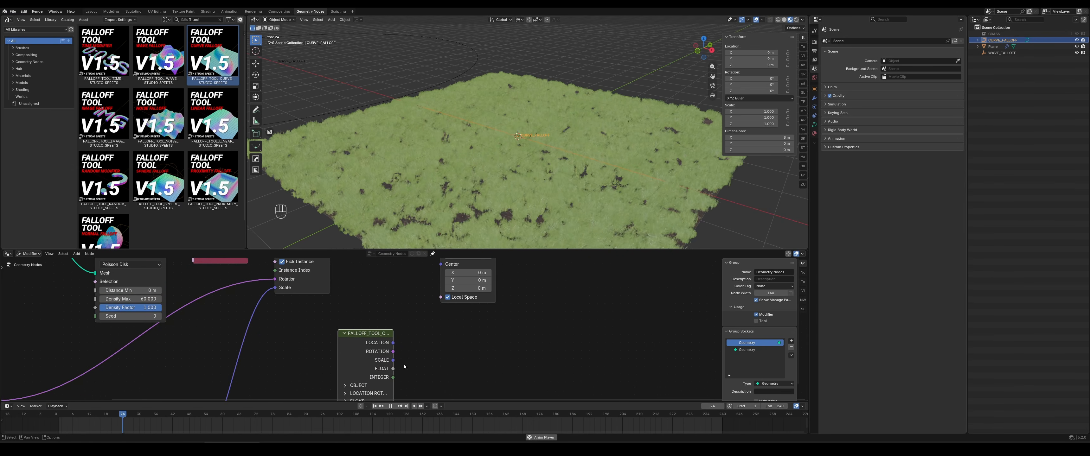
{"action": "left_click_drag", "start_coordinate": [391, 370], "coordinate": [374, 334]}
{"action": "left_click_drag", "start_coordinate": [442, 289], "coordinate": [442, 289]}
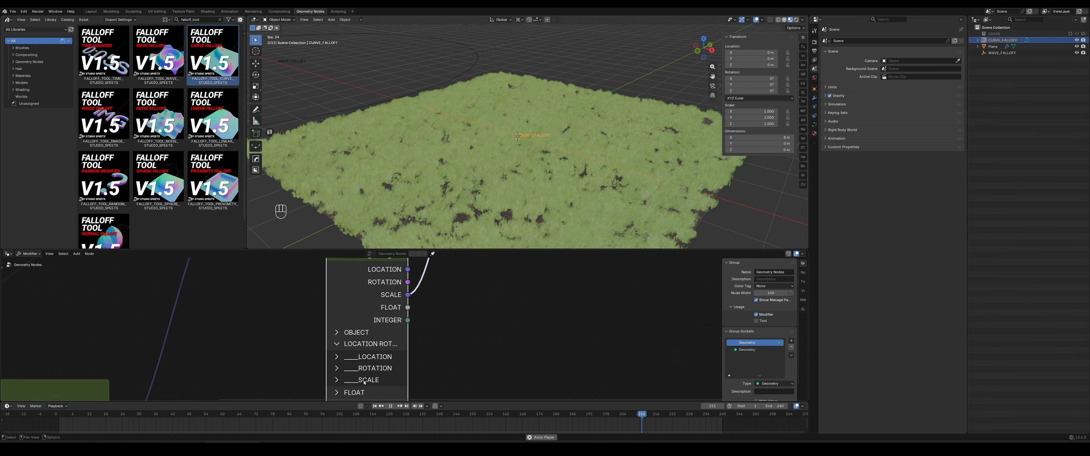
Set the curve falloff node's Scale to -1 on all three axes and view the strip cleared through the grass
{"action": "left_click", "coordinate": [364, 382]}
{"action": "middle_click_drag", "start_coordinate": [467, 356], "coordinate": [477, 304]}
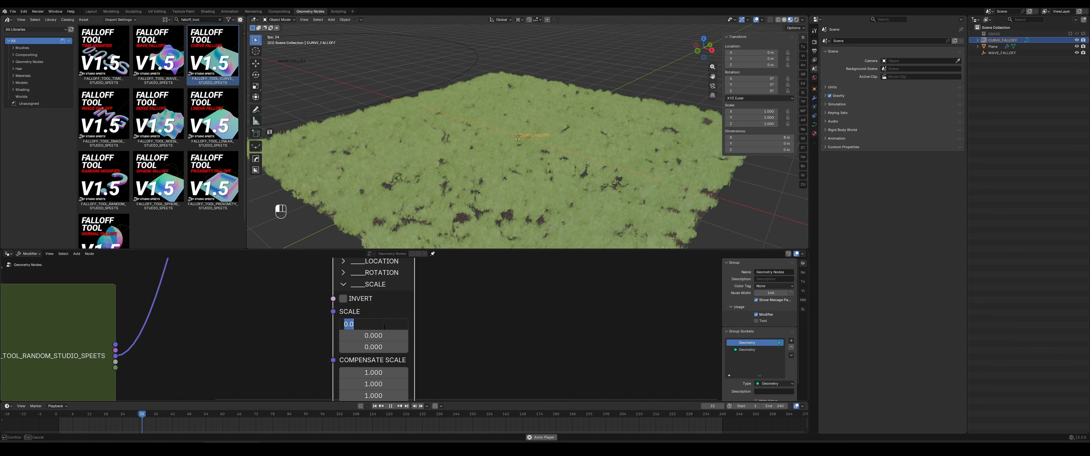
{"action": "key", "text": "Tab"}
{"action": "type", "text": "-1"}
{"action": "key", "text": "Tab"}
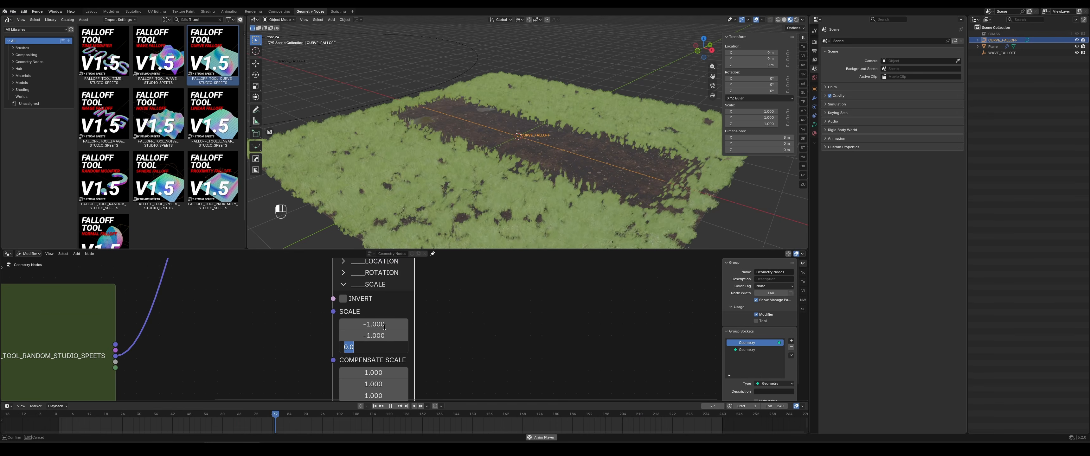
{"action": "key", "text": "Tab"}
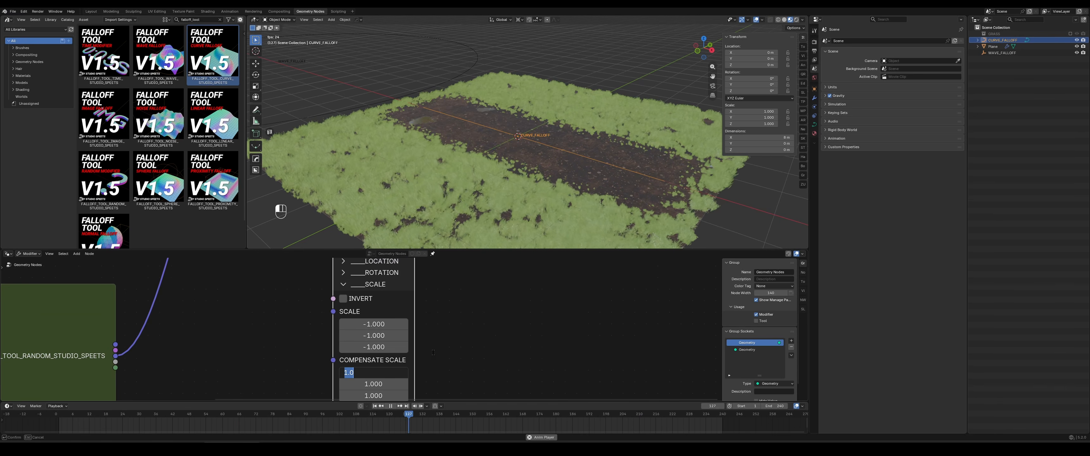
{"action": "left_click", "coordinate": [433, 353]}
{"action": "middle_click_drag", "start_coordinate": [557, 186], "coordinate": [514, 178]}
{"action": "scroll", "coordinate": [514, 178], "scroll_direction": "up", "scroll_amount": 2}
{"action": "middle_click_drag", "start_coordinate": [449, 181], "coordinate": [515, 149], "text": "shift"}
{"action": "scroll", "coordinate": [490, 131], "scroll_direction": "up", "scroll_amount": 2}
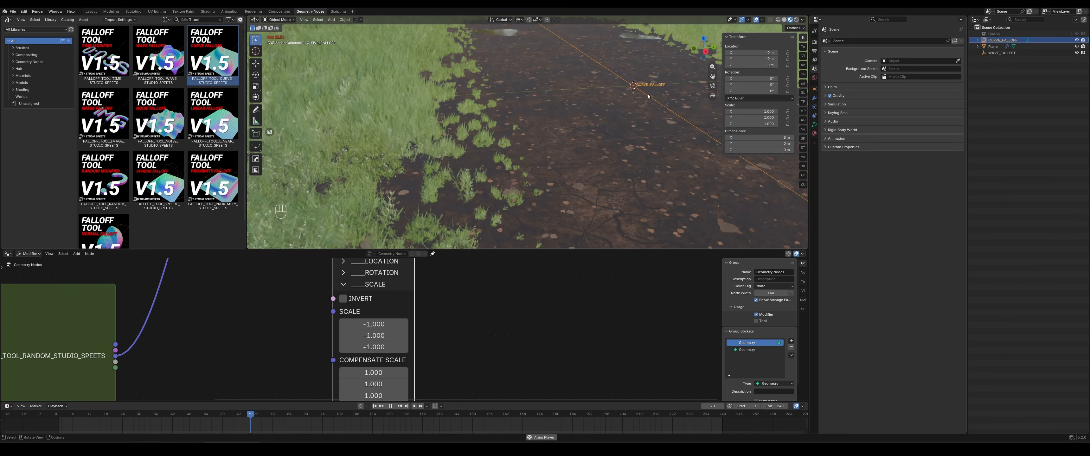
{"action": "scroll", "coordinate": [618, 114], "scroll_direction": "down", "scroll_amount": 8}
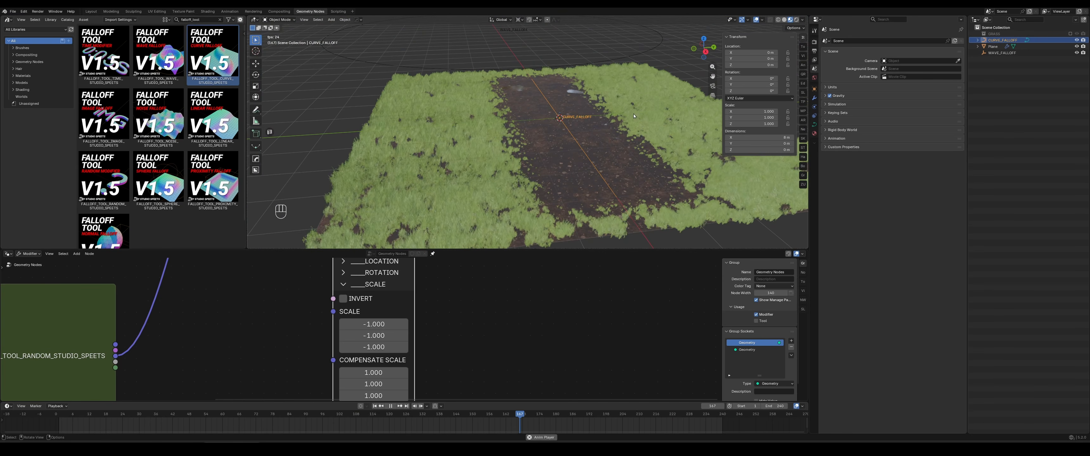
Fold the curve falloff node's location, rotation and scale section, open its Settings, and widen the node to read the labels
{"action": "scroll", "coordinate": [506, 310], "scroll_direction": "down", "scroll_amount": 5}
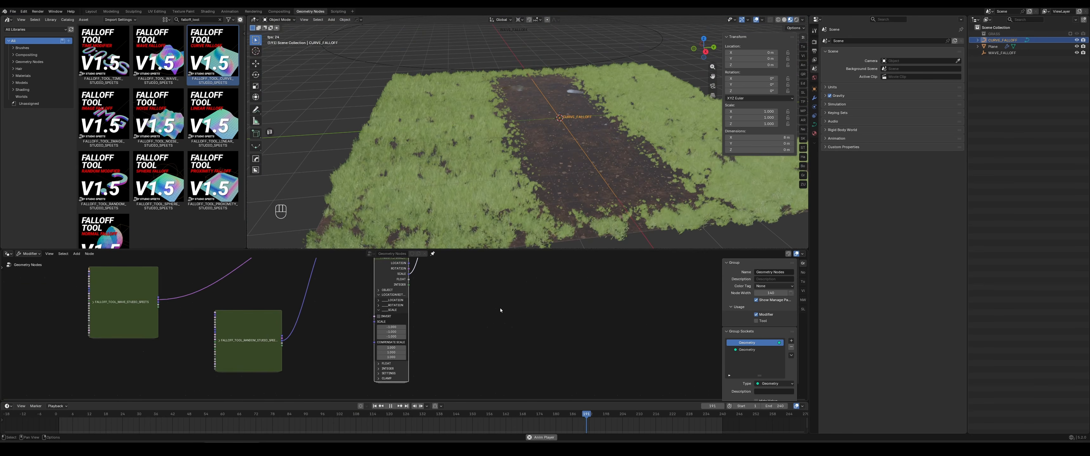
{"action": "left_click", "coordinate": [387, 298]}
{"action": "scroll", "coordinate": [440, 324], "scroll_direction": "up", "scroll_amount": 9}
{"action": "middle_click_drag", "start_coordinate": [476, 293], "coordinate": [476, 331]}
{"action": "scroll", "coordinate": [476, 331], "scroll_direction": "up", "scroll_amount": 4}
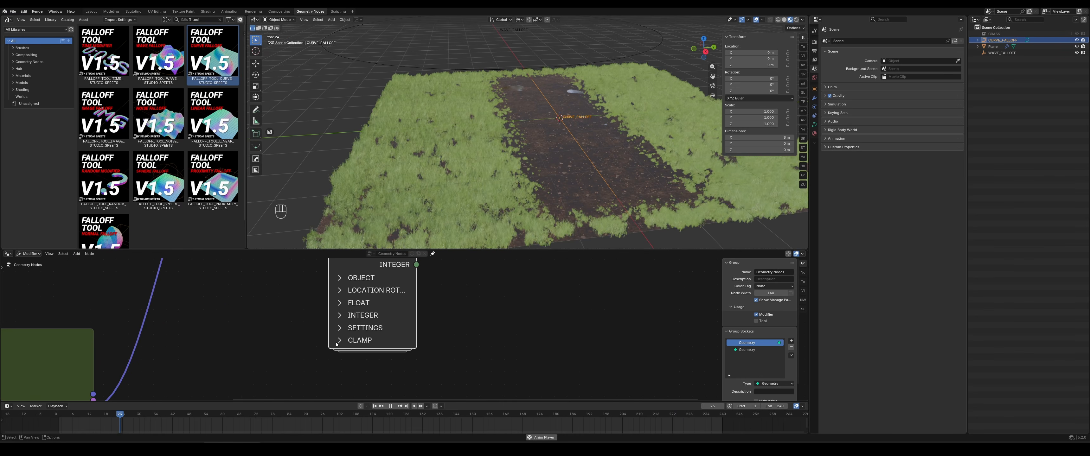
{"action": "left_click", "coordinate": [341, 328]}
{"action": "middle_click_drag", "start_coordinate": [492, 376], "coordinate": [472, 282]}
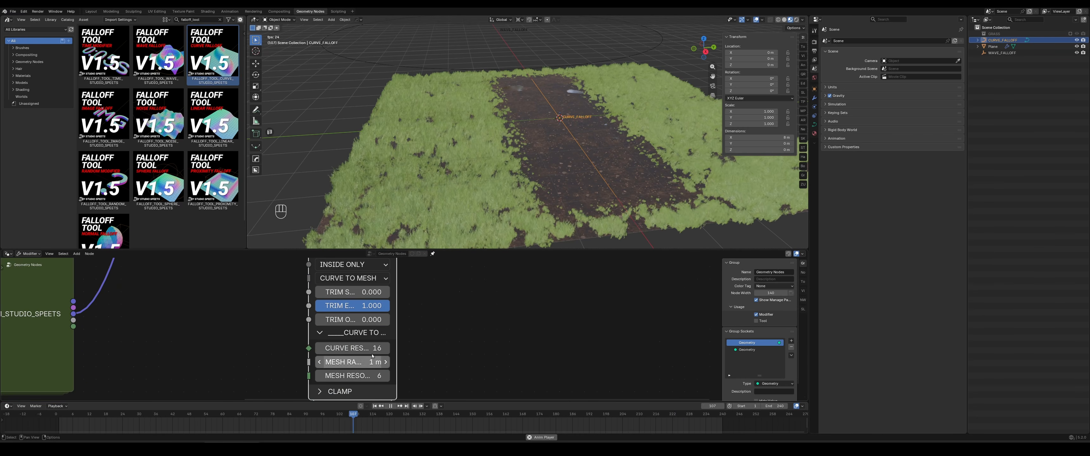
{"action": "left_click_drag", "start_coordinate": [396, 327], "coordinate": [427, 322]}
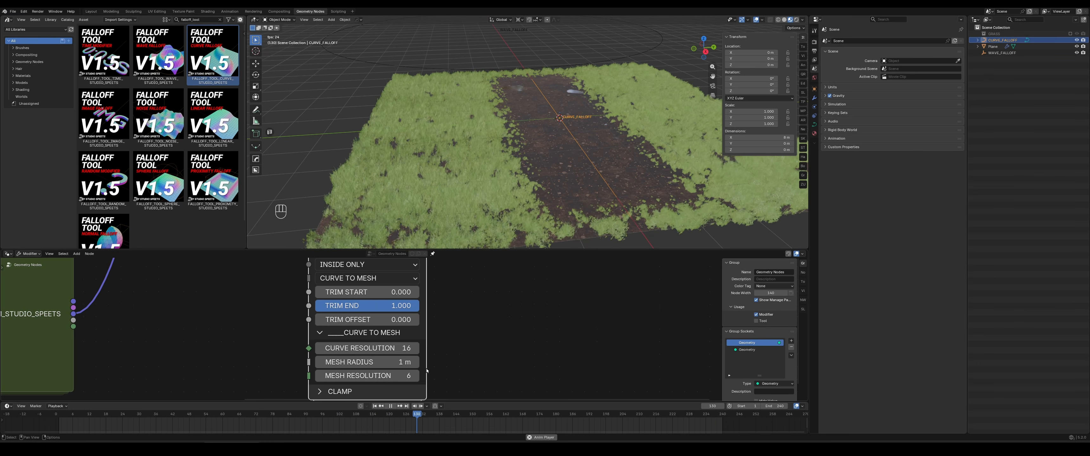
Set the curve falloff node's Mesh Radius to 0.2 m to narrow the path and view it lengthwise
{"action": "left_click", "coordinate": [371, 366]}
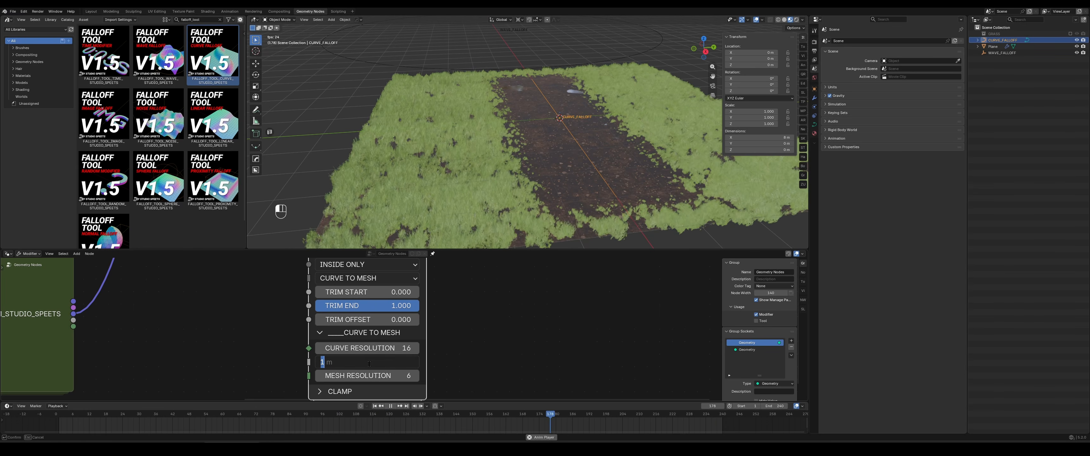
{"action": "type", "text": "0.2"}
{"action": "key", "text": "Return"}
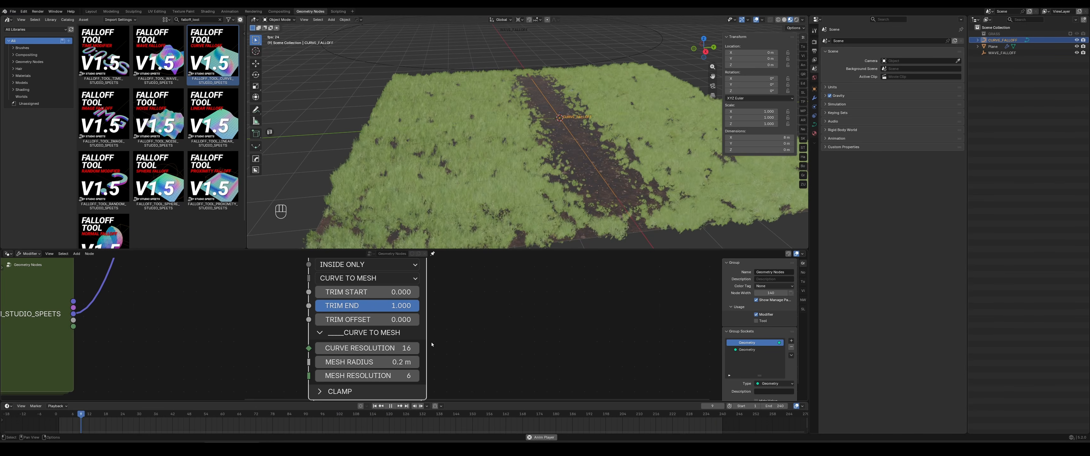
{"action": "middle_click_drag", "start_coordinate": [449, 165], "coordinate": [622, 148]}
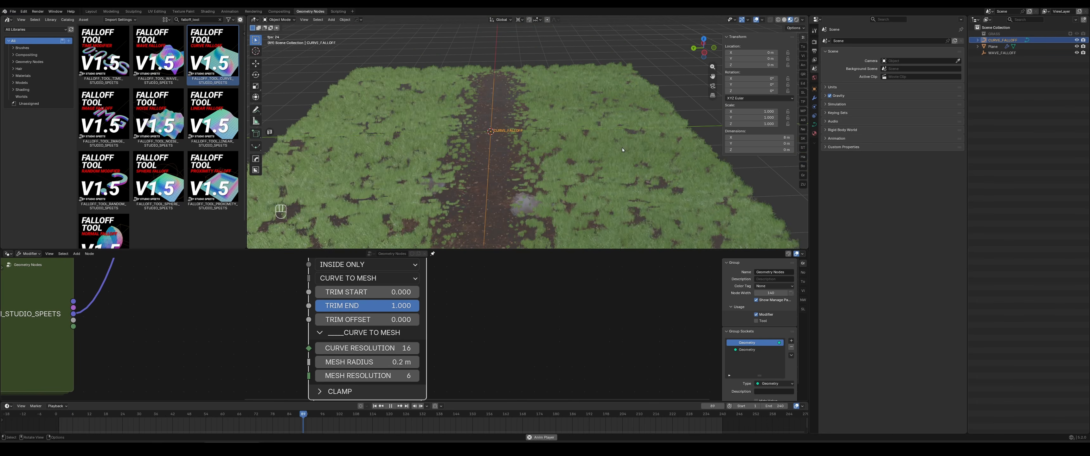
Save the file, then edit the falloff curve in top view and move its first control point sideways toward positive Y
{"action": "left_click", "coordinate": [704, 40]}
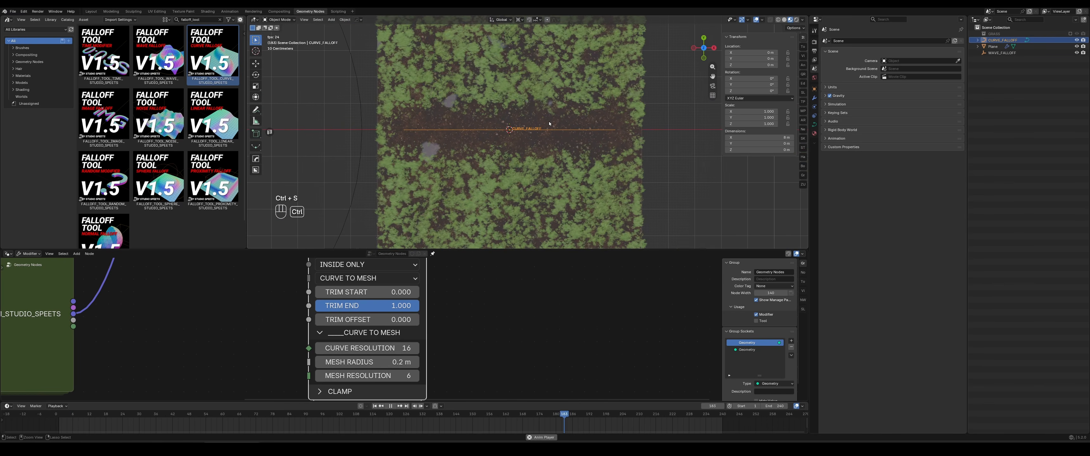
{"action": "key", "text": "ctrl+s"}
{"action": "key", "text": "Tab"}
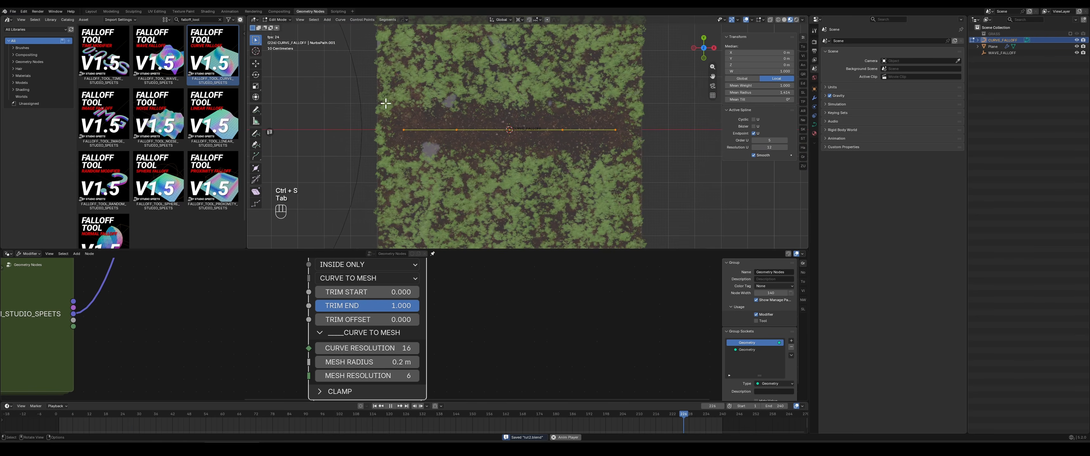
{"action": "left_click_drag", "start_coordinate": [386, 103], "coordinate": [415, 149]}
{"action": "middle_click_drag", "start_coordinate": [466, 113], "coordinate": [486, 153], "text": "shift"}
{"action": "key", "text": "g"}
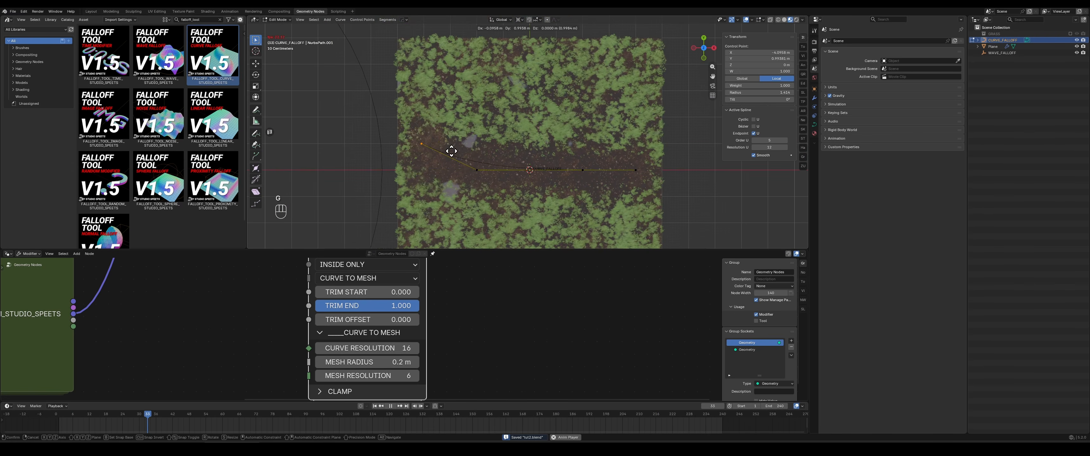
{"action": "left_click", "coordinate": [427, 120]}
Bend the falloff curve by moving its second control point toward negative Y and its middle control point toward positive Y
{"action": "middle_click_drag", "start_coordinate": [499, 185], "coordinate": [454, 132], "text": "shift"}
{"action": "left_click_drag", "start_coordinate": [448, 102], "coordinate": [412, 148]}
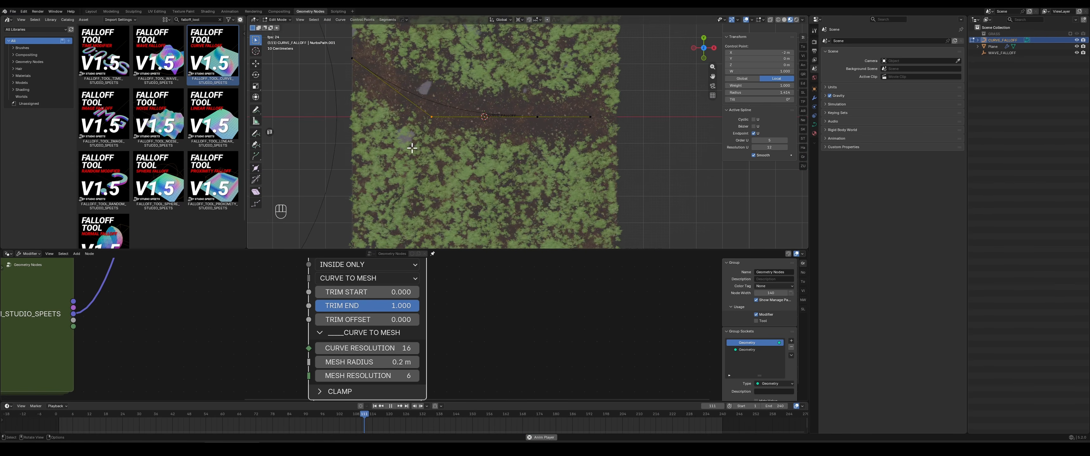
{"action": "key", "text": "g"}
{"action": "left_click", "coordinate": [470, 154]}
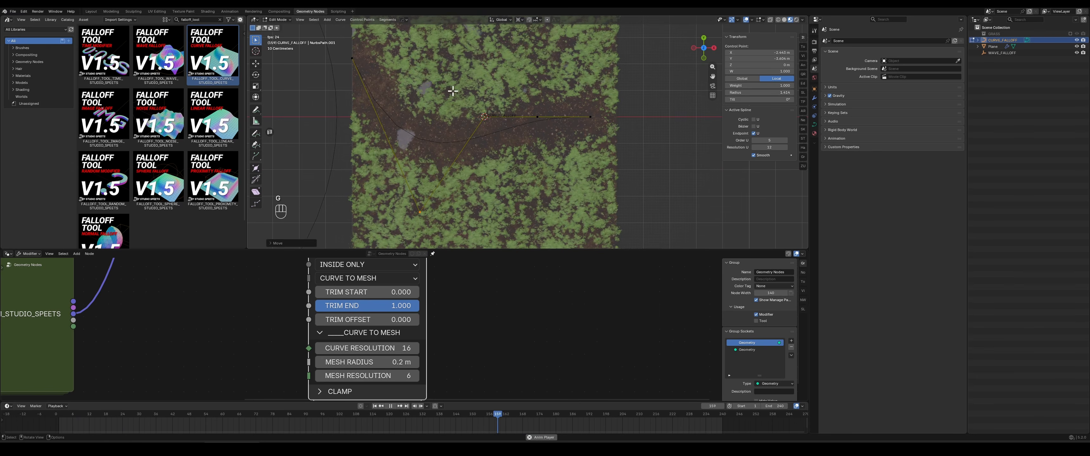
{"action": "left_click_drag", "start_coordinate": [462, 99], "coordinate": [507, 165]}
{"action": "key", "text": "g"}
{"action": "left_click", "coordinate": [513, 88]}
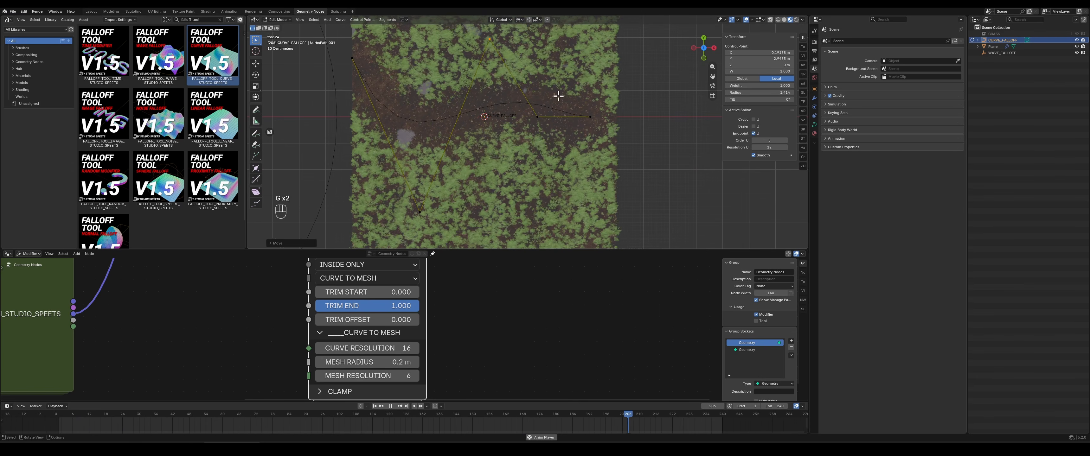
Move the curve's fourth control point along the negative Y axis and shift its end point toward negative Y
{"action": "middle_click_drag", "start_coordinate": [605, 193], "coordinate": [549, 129]}
{"action": "scroll", "coordinate": [550, 129], "scroll_direction": "up", "scroll_amount": 1}
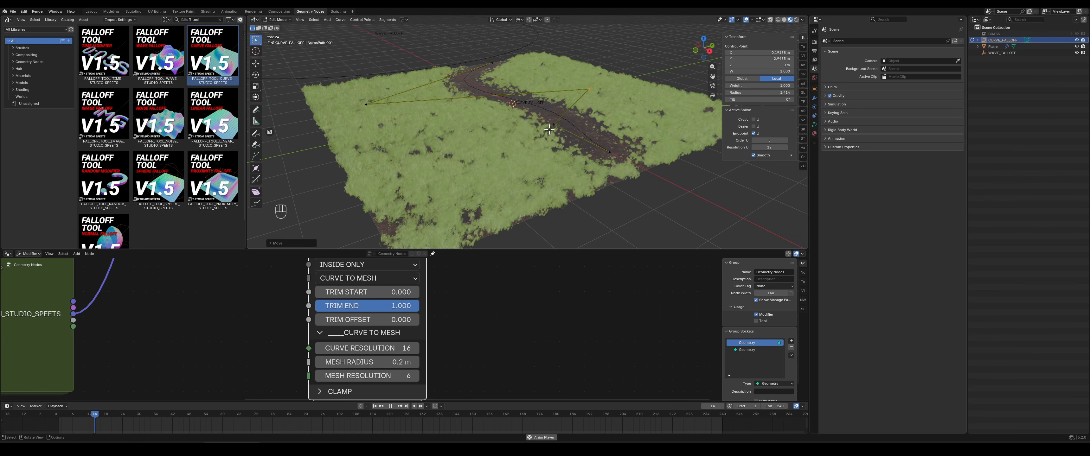
{"action": "left_click", "coordinate": [554, 125]}
{"action": "key", "text": "g"}
{"action": "key", "text": "y"}
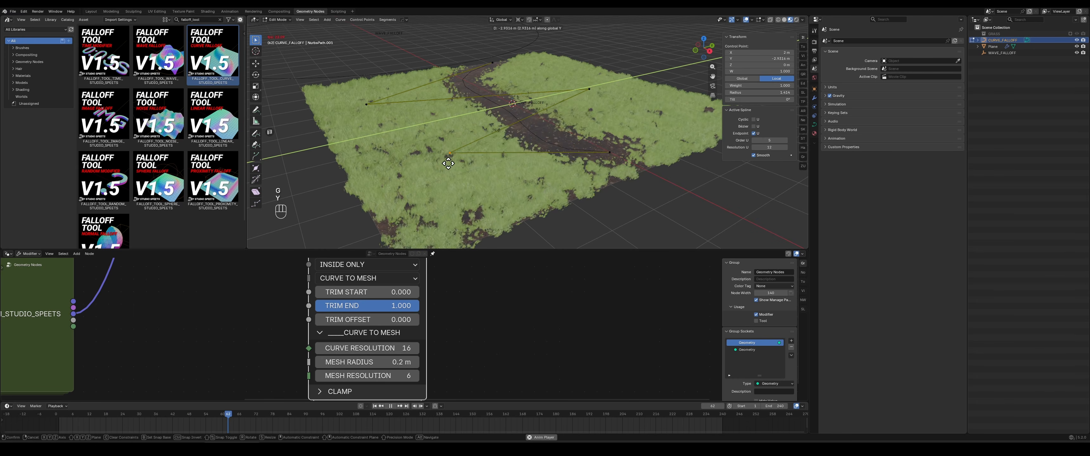
{"action": "left_click", "coordinate": [402, 176]}
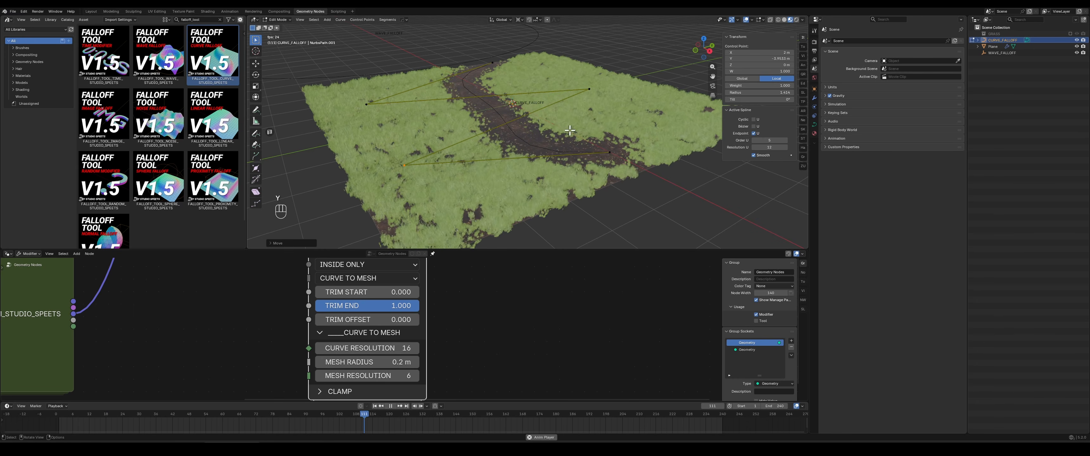
{"action": "left_click_drag", "start_coordinate": [569, 130], "coordinate": [650, 176]}
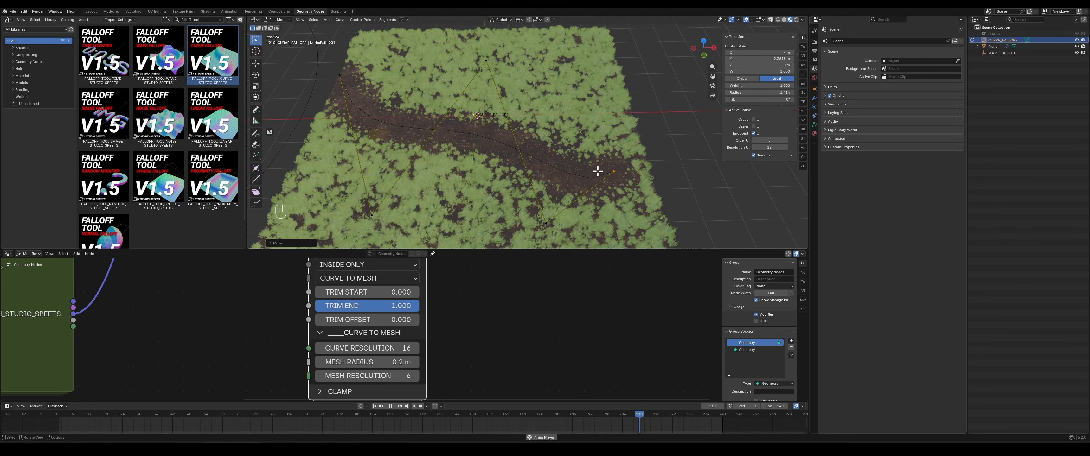
{"action": "left_click", "coordinate": [703, 42]}
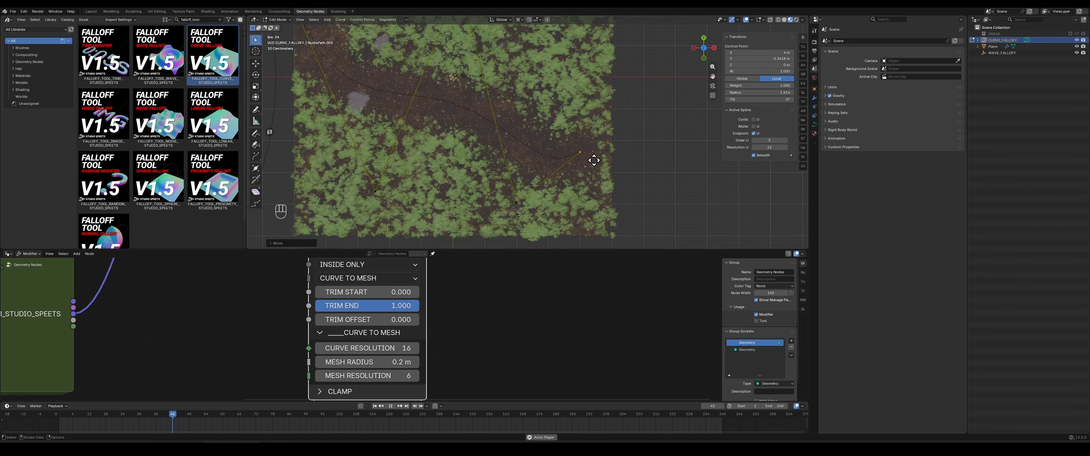
Return to Object Mode, save the file, and view the winding path through the grass from several angles
{"action": "key", "text": "Tab"}
{"action": "middle_click_drag", "start_coordinate": [601, 127], "coordinate": [657, 110]}
{"action": "scroll", "coordinate": [583, 136], "scroll_direction": "down", "scroll_amount": 3}
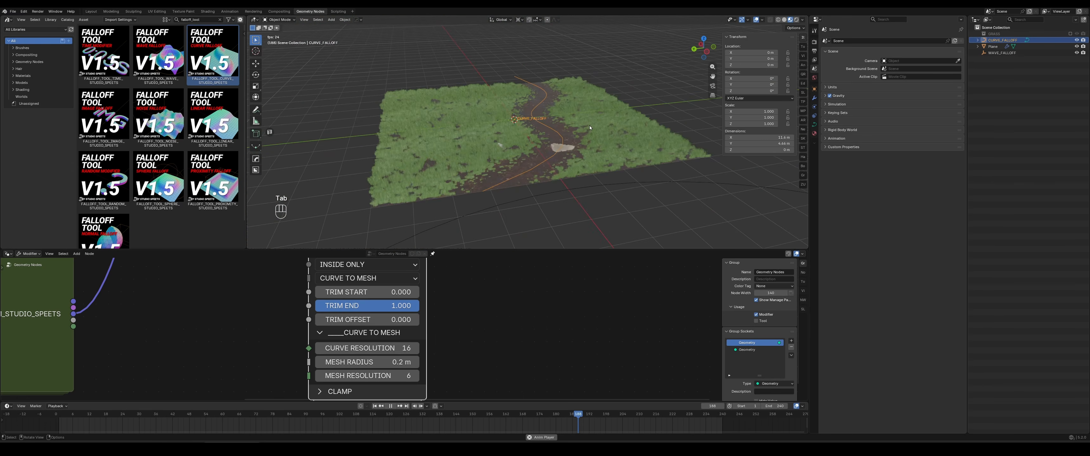
{"action": "middle_click_drag", "start_coordinate": [589, 126], "coordinate": [562, 129]}
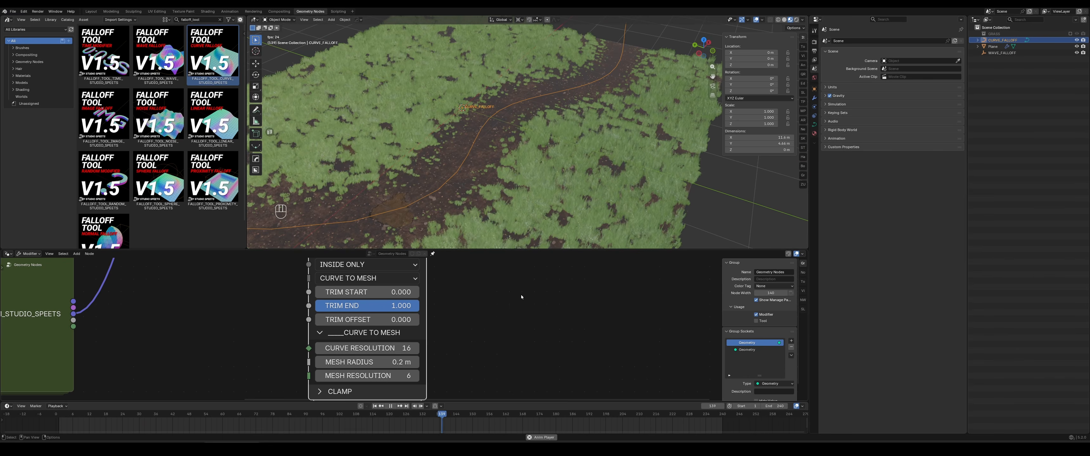
{"action": "key", "text": "ctrl+s"}
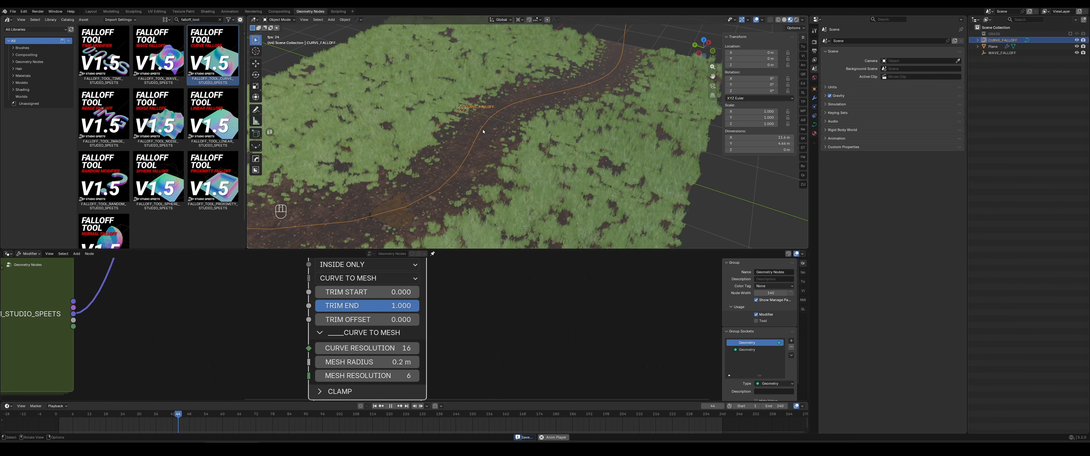
{"action": "middle_click_drag", "start_coordinate": [483, 132], "coordinate": [357, 119]}
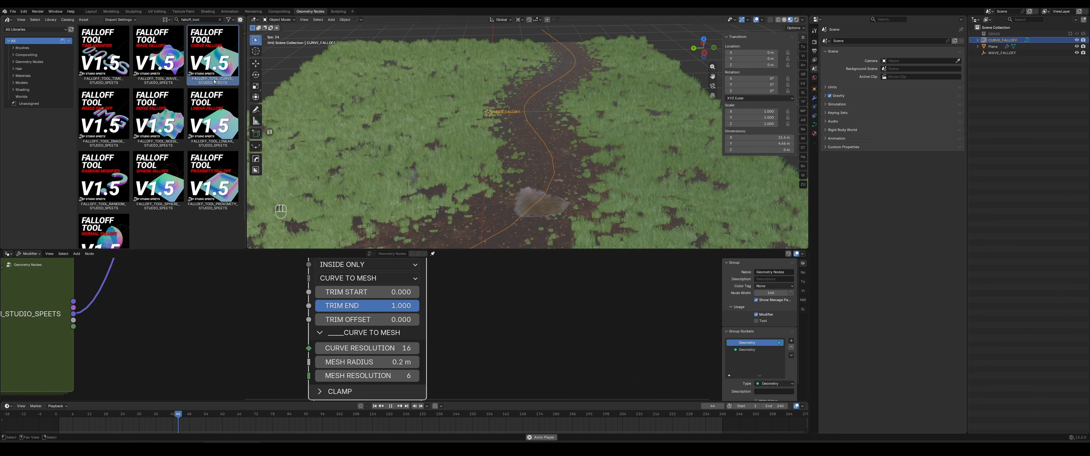
Search the asset library for "cobble" and apply the Bricks - Cobblestone material to the ground plane
{"action": "left_click", "coordinate": [195, 19]}
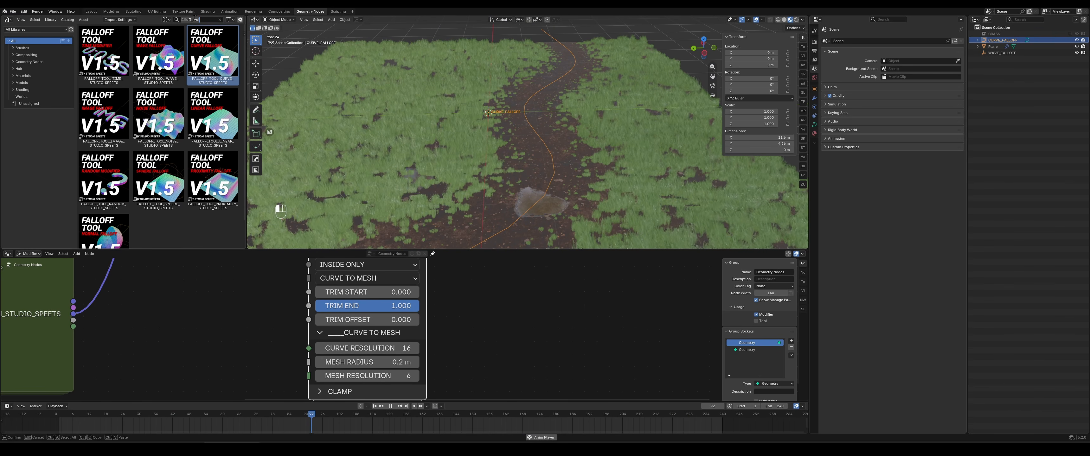
{"action": "type", "text": "cobble"}
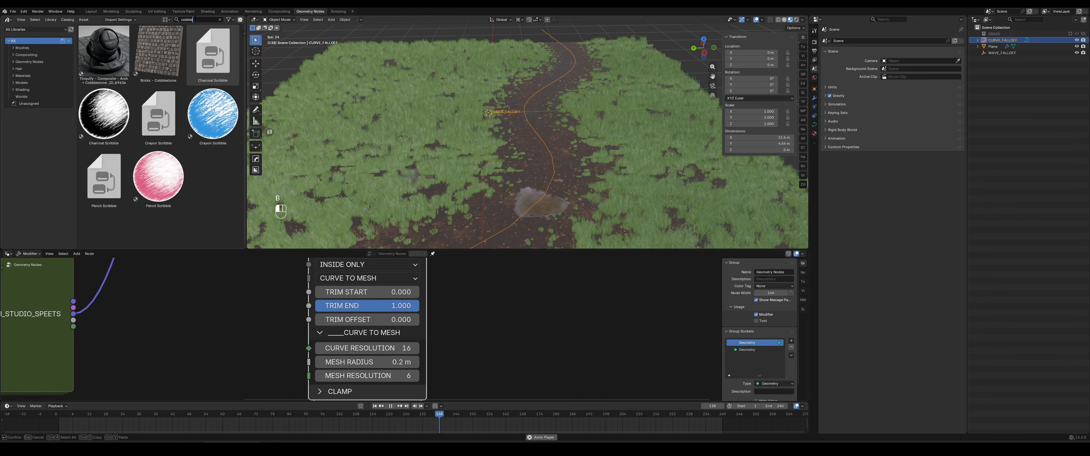
{"action": "left_click", "coordinate": [158, 44]}
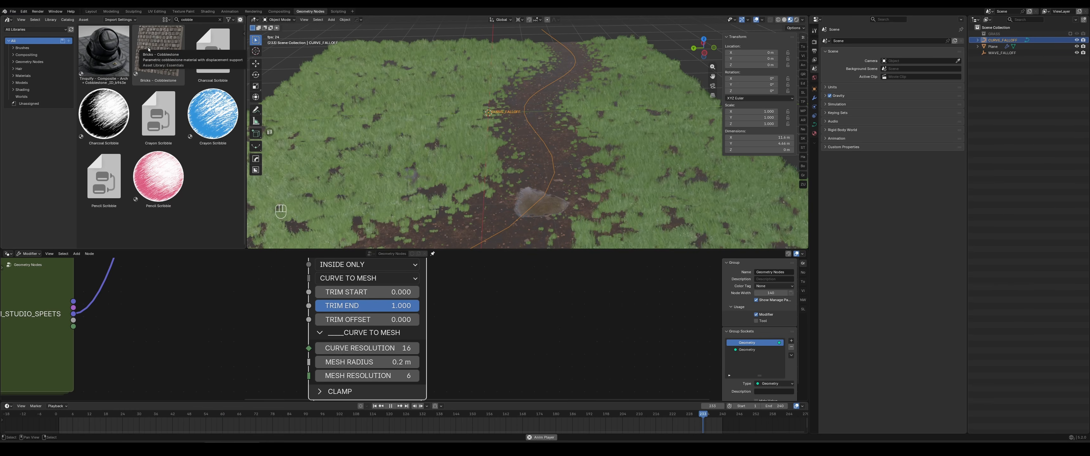
{"action": "left_click", "coordinate": [546, 137]}
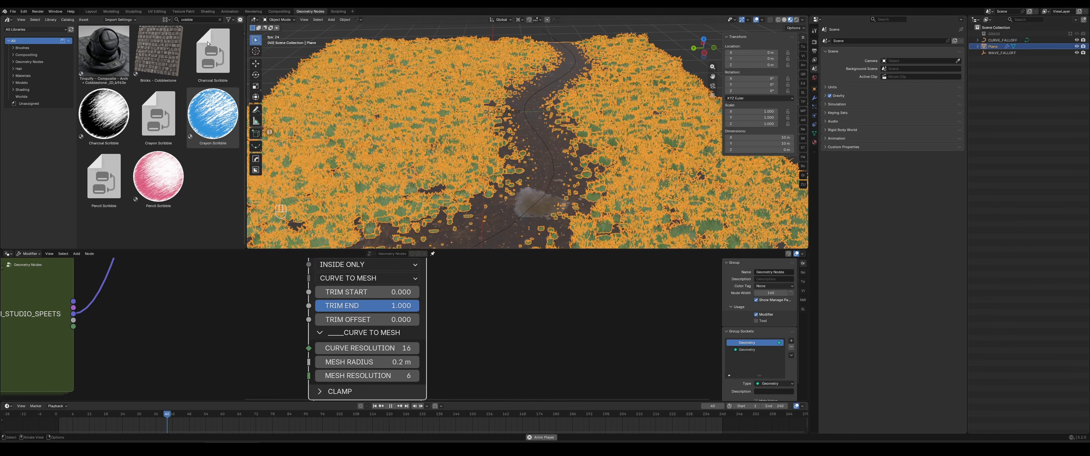
{"action": "left_click_drag", "start_coordinate": [158, 53], "coordinate": [527, 155]}
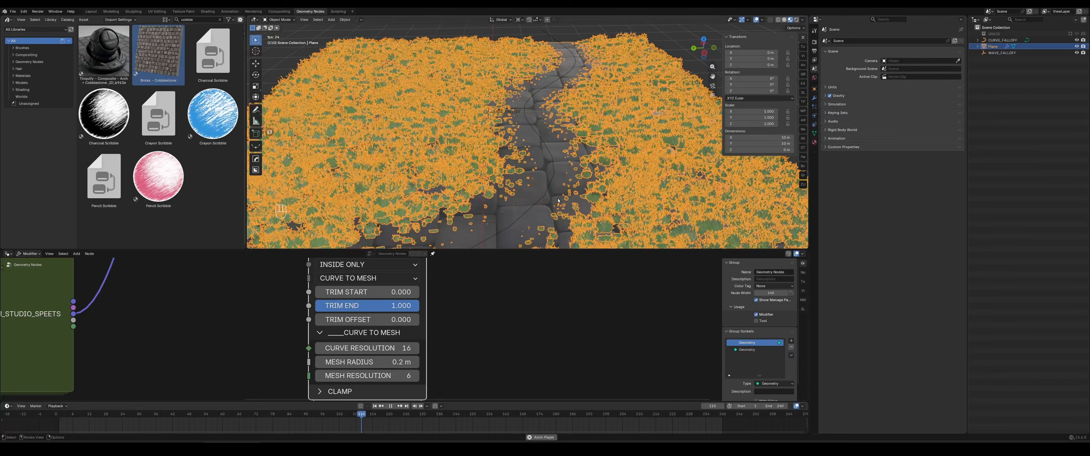
Show the ground plane's shader nodes and make the packed Bricks - Cobblestone material local for editing
{"action": "left_click", "coordinate": [8, 253]}
{"action": "left_click", "coordinate": [38, 308]}
{"action": "scroll", "coordinate": [465, 317], "scroll_direction": "up", "scroll_amount": 3}
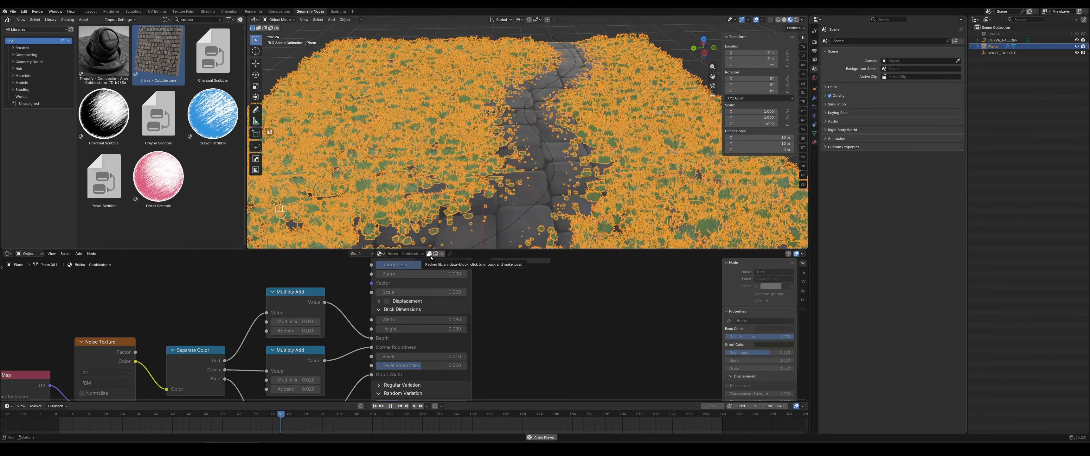
{"action": "left_click", "coordinate": [430, 255]}
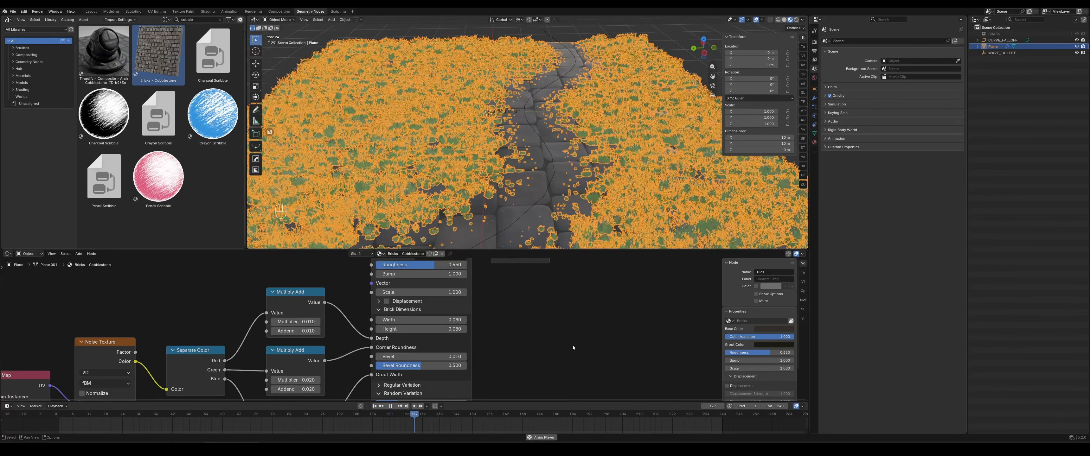
Set the brick Width and Height of the cobblestone material to 0.02
{"action": "scroll", "coordinate": [546, 326], "scroll_direction": "down", "scroll_amount": 1}
{"action": "middle_click_drag", "start_coordinate": [552, 367], "coordinate": [546, 359]}
{"action": "left_click", "coordinate": [397, 347]}
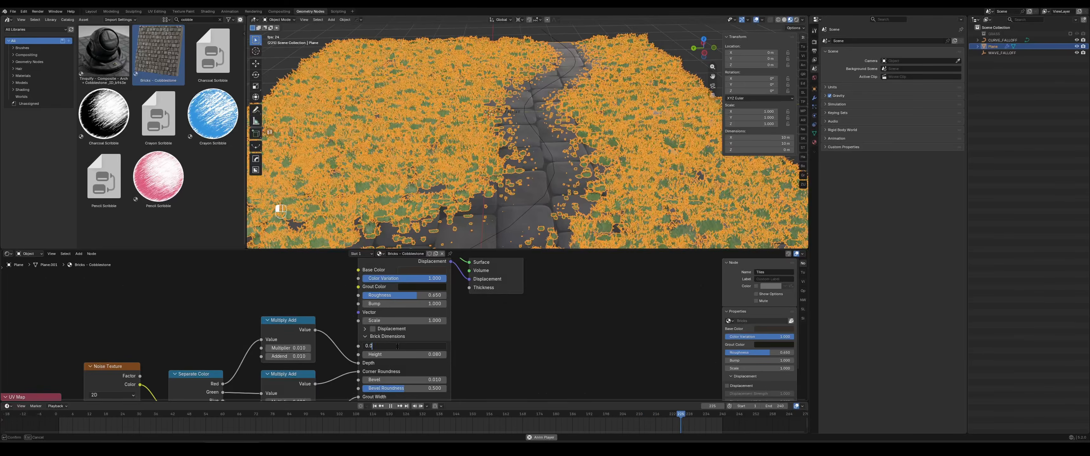
{"action": "type", "text": "0.02"}
{"action": "key", "text": "Return"}
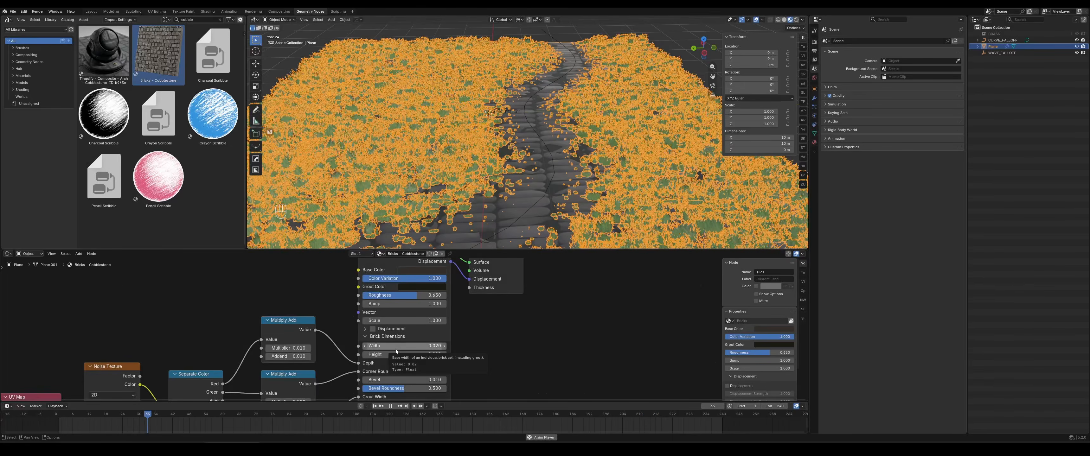
{"action": "left_click", "coordinate": [394, 354]}
{"action": "type", "text": "0.02"}
{"action": "key", "text": "Return"}
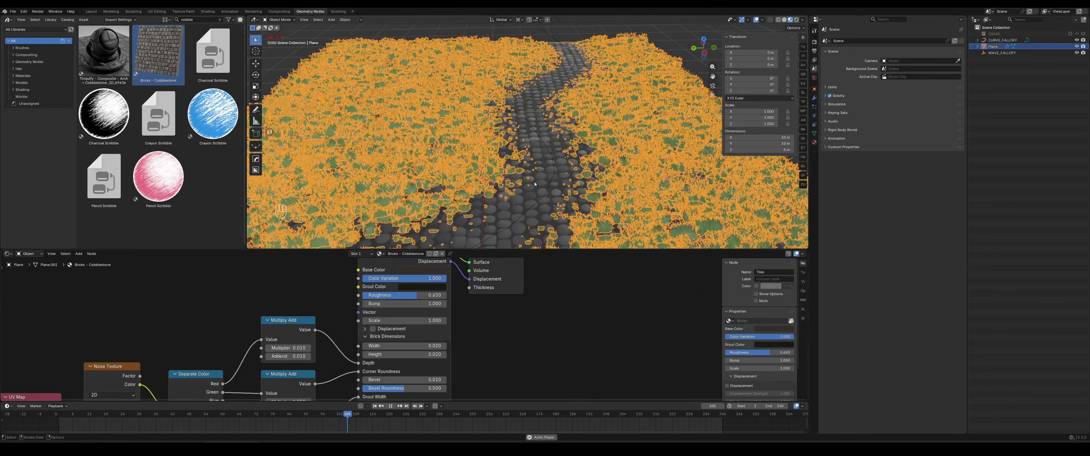
Set the cobblestone material's brick Width and Height to 0.01, save the file, and inspect the stones up close
{"action": "left_click", "coordinate": [404, 346]}
{"action": "type", "text": "0.01"}
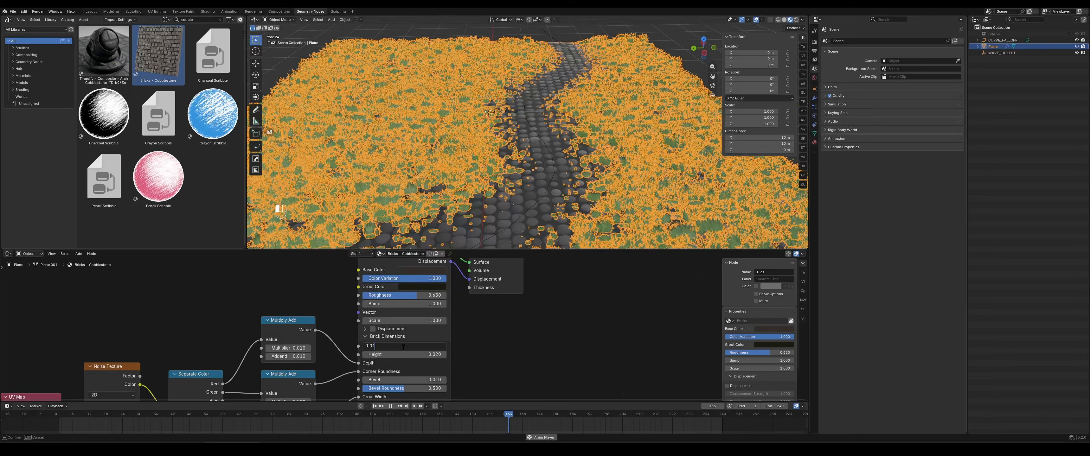
{"action": "key", "text": "Tab"}
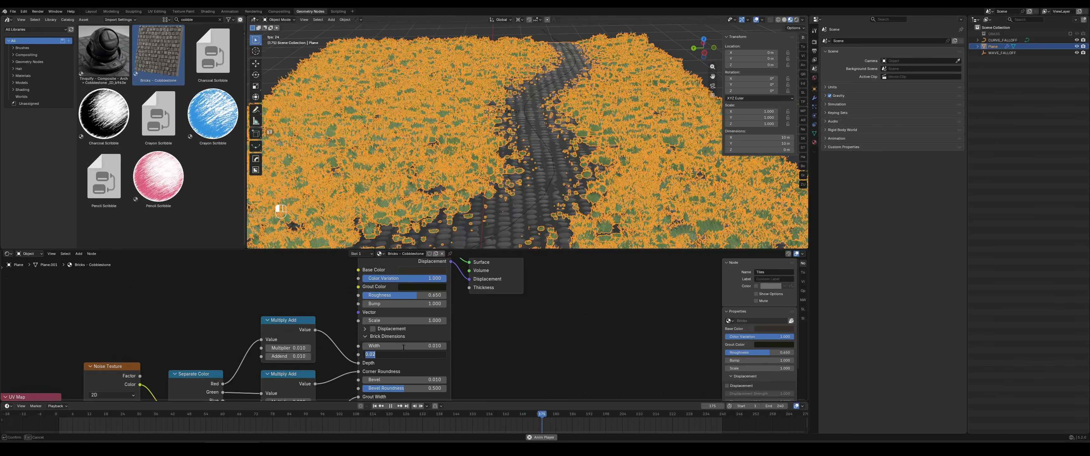
{"action": "type", "text": "0.01"}
{"action": "key", "text": "Return"}
{"action": "middle_click_drag", "start_coordinate": [587, 127], "coordinate": [556, 136]}
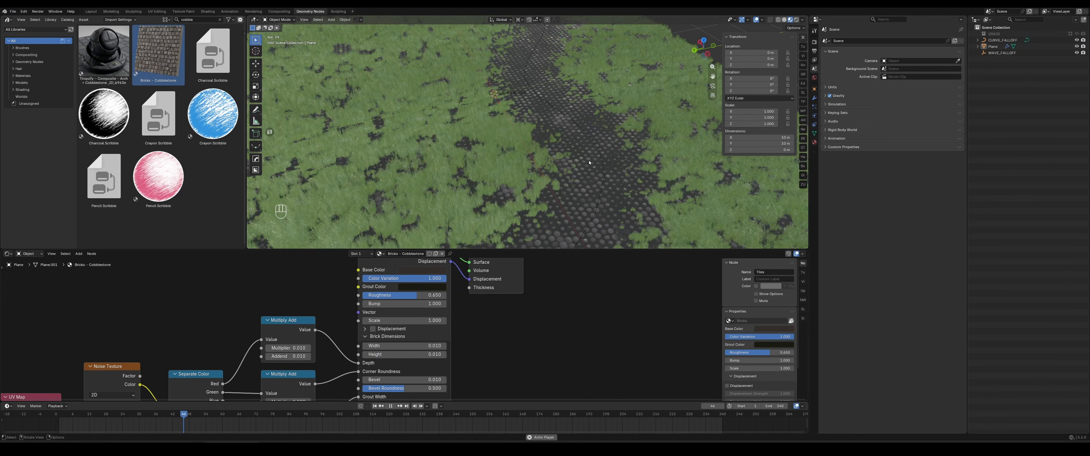
{"action": "middle_click_drag", "start_coordinate": [589, 163], "coordinate": [546, 160], "text": "shift"}
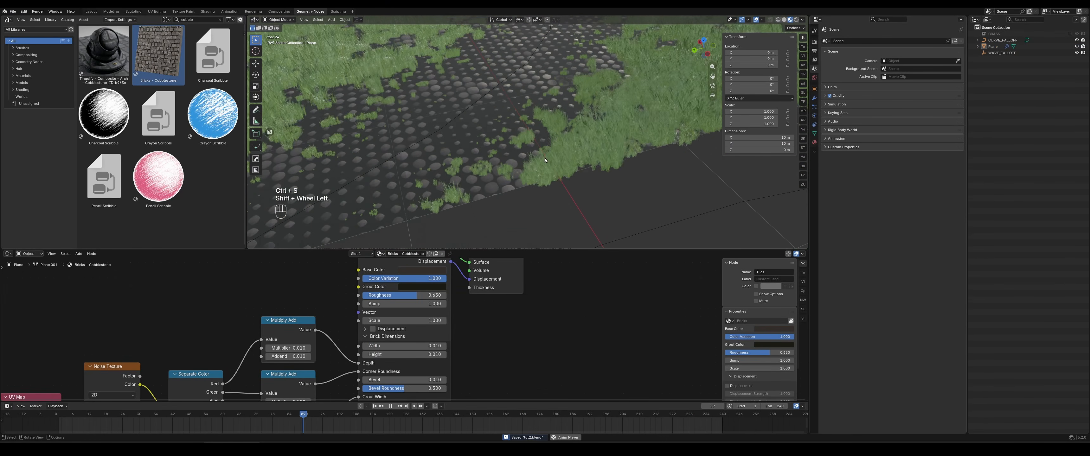
{"action": "middle_click_drag", "start_coordinate": [461, 126], "coordinate": [483, 130]}
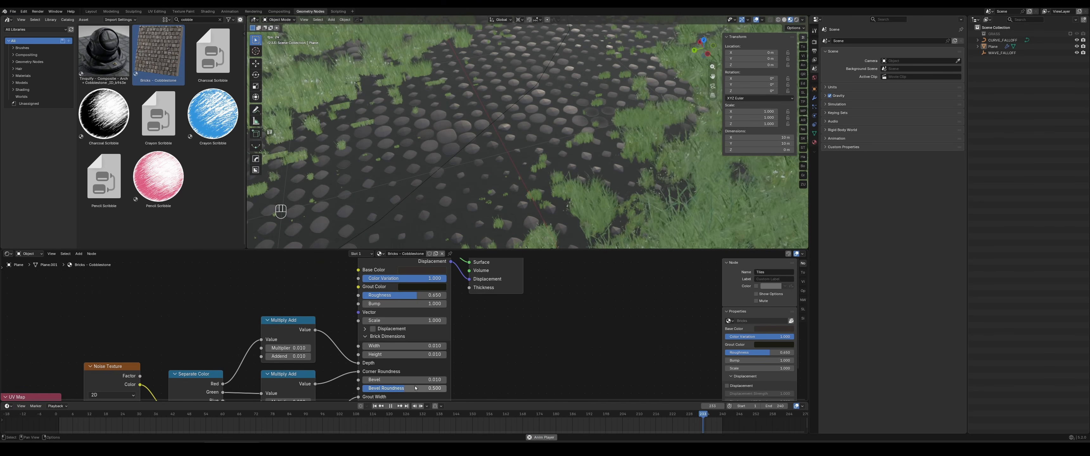
Raise the cobblestone material's Bevel Roundness to about 0.75 and restore its brick Width and Height to 0.08
{"action": "mouse_move", "coordinate": [417, 389]}
{"action": "left_mouse_down"}
{"action": "mouse_move", "coordinate": [404, 389]}
{"action": "mouse_move", "coordinate": [444, 388]}
{"action": "mouse_move", "coordinate": [368, 388]}
{"action": "mouse_move", "coordinate": [445, 388]}
{"action": "mouse_move", "coordinate": [425, 388]}
{"action": "left_mouse_up"}
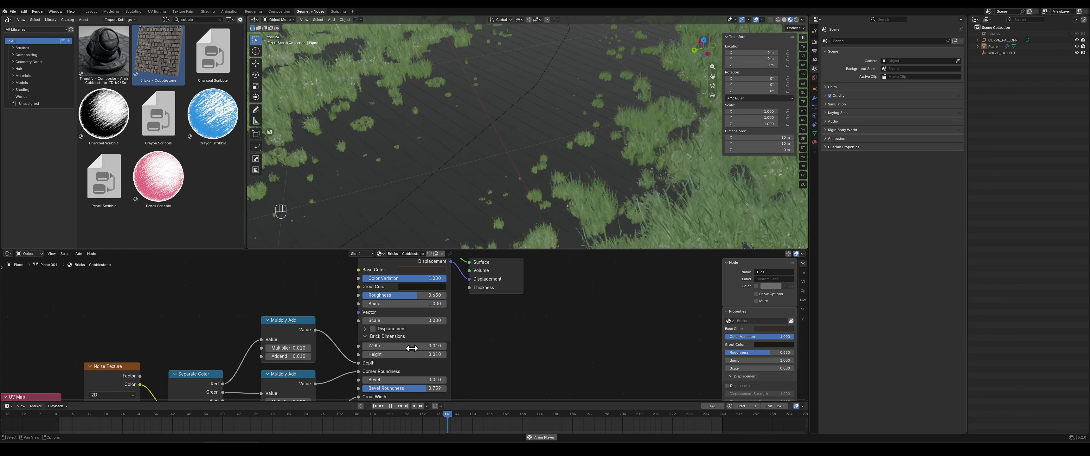
{"action": "left_click", "coordinate": [413, 346]}
{"action": "left_click", "coordinate": [414, 345]}
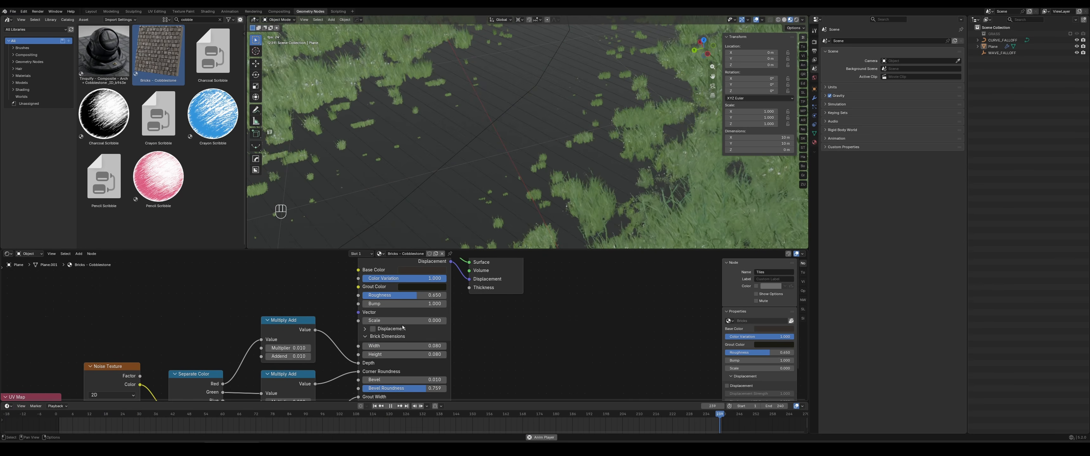
Set the cobblestone texture's Scale to about 14.21 and view the whole path from farther away
{"action": "left_click_drag", "start_coordinate": [404, 321], "coordinate": [404, 320]}
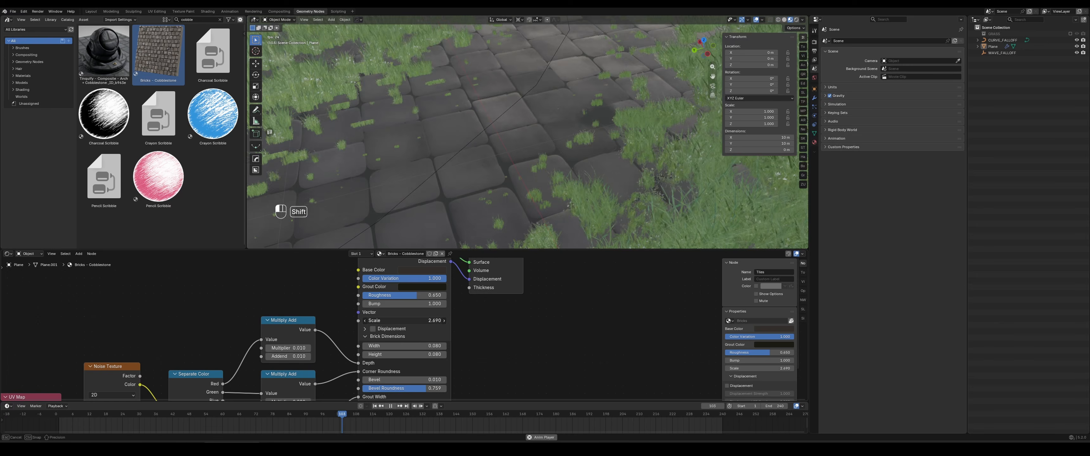
{"action": "left_click_drag", "start_coordinate": [405, 320], "coordinate": [449, 321]}
{"action": "scroll", "coordinate": [521, 141], "scroll_direction": "down", "scroll_amount": 7}
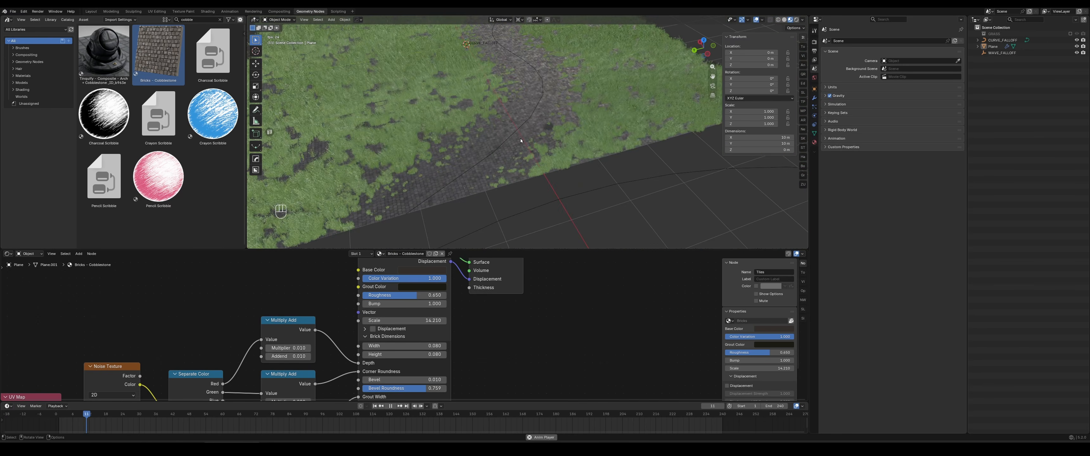
{"action": "scroll", "coordinate": [554, 110], "scroll_direction": "down", "scroll_amount": 3}
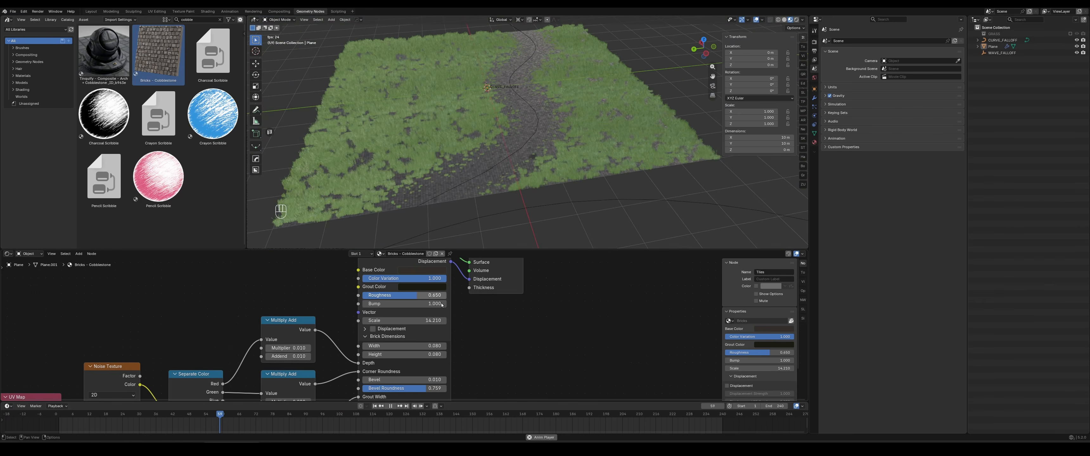
Set the cobblestone texture's Scale to 12 and inspect the path up close and from farther away
{"action": "left_click", "coordinate": [419, 321]}
{"action": "type", "text": "12"}
{"action": "key", "text": "Return"}
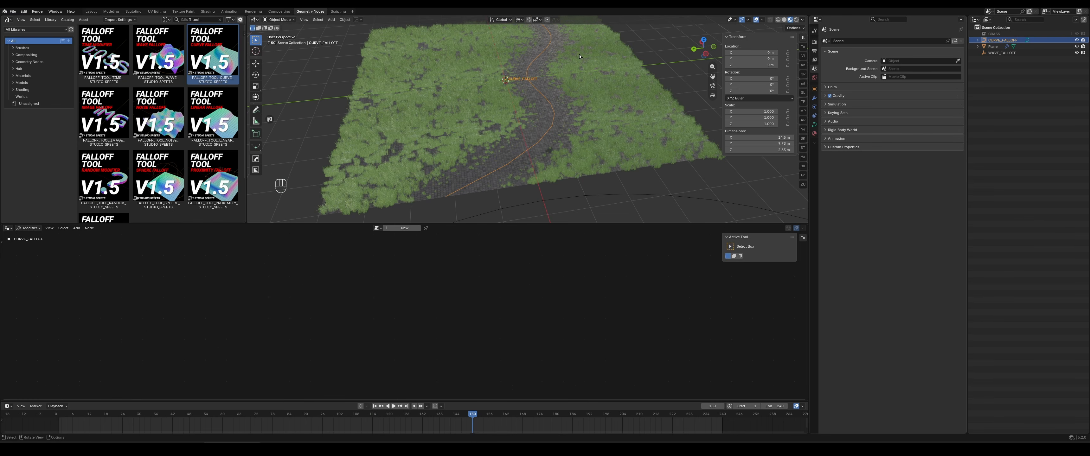
{"action": "middle_click_drag", "start_coordinate": [549, 67], "coordinate": [511, 96], "text": "shift"}
{"action": "scroll", "coordinate": [570, 115], "scroll_direction": "up", "scroll_amount": 6}
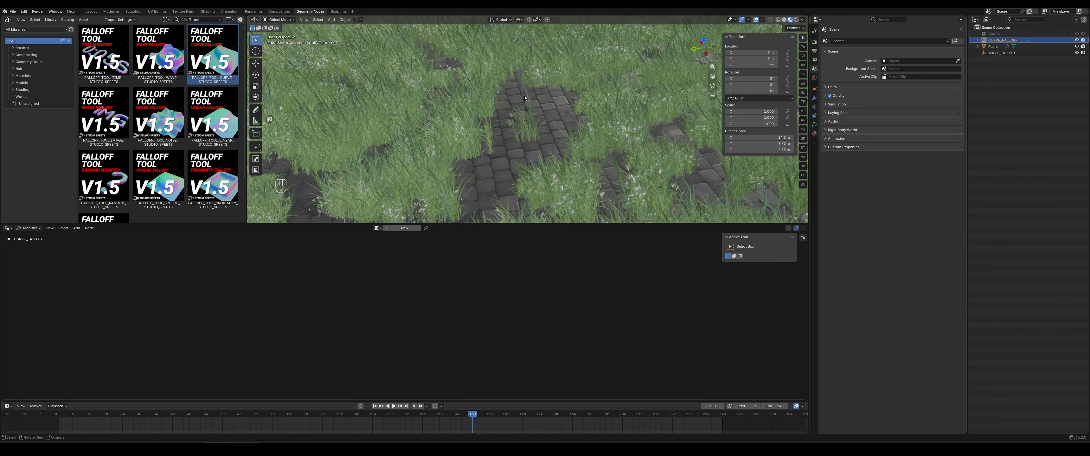
{"action": "scroll", "coordinate": [525, 96], "scroll_direction": "down", "scroll_amount": 7}
{"action": "middle_click_drag", "start_coordinate": [605, 119], "coordinate": [514, 102]}
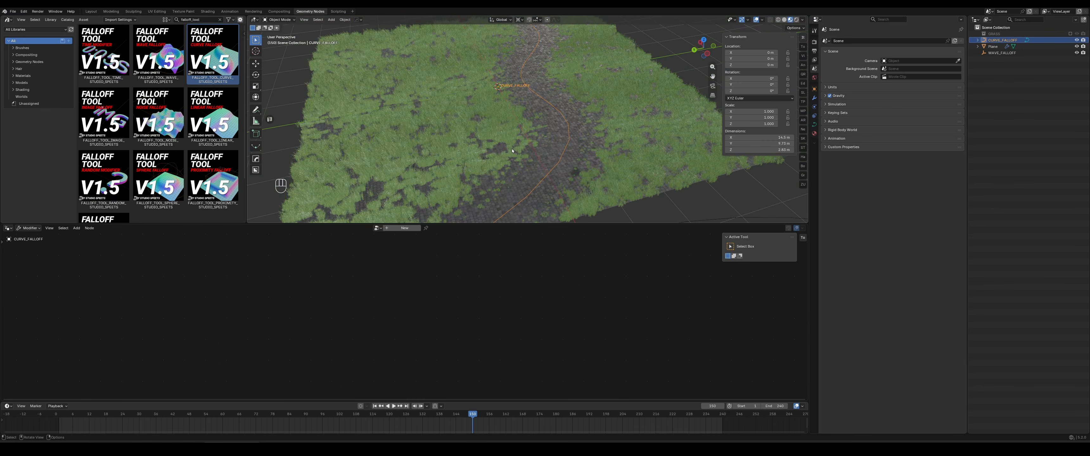
{"action": "middle_click_drag", "start_coordinate": [513, 149], "coordinate": [507, 188]}
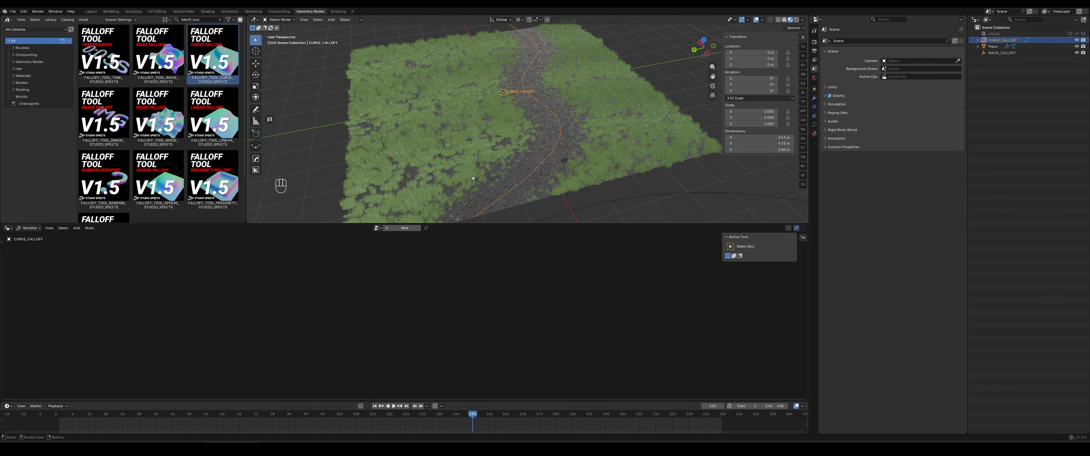
Enter edit mode on the ground plane and add a loop cut across it
{"action": "left_click", "coordinate": [524, 168]}
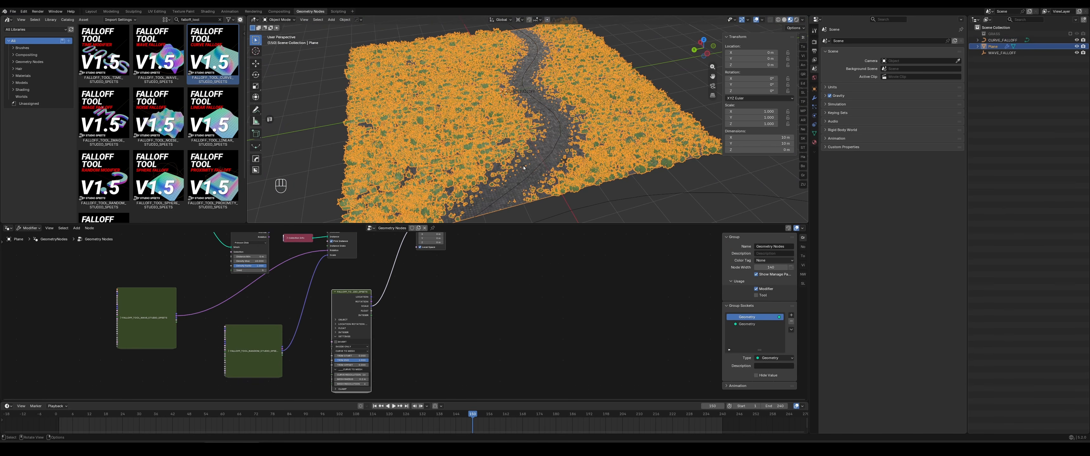
{"action": "key", "text": "Tab"}
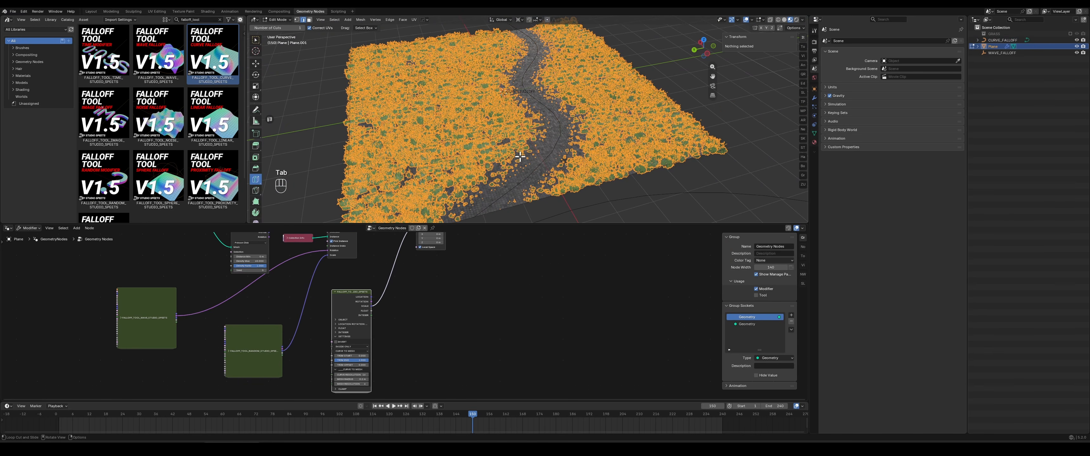
{"action": "left_click", "coordinate": [361, 119]}
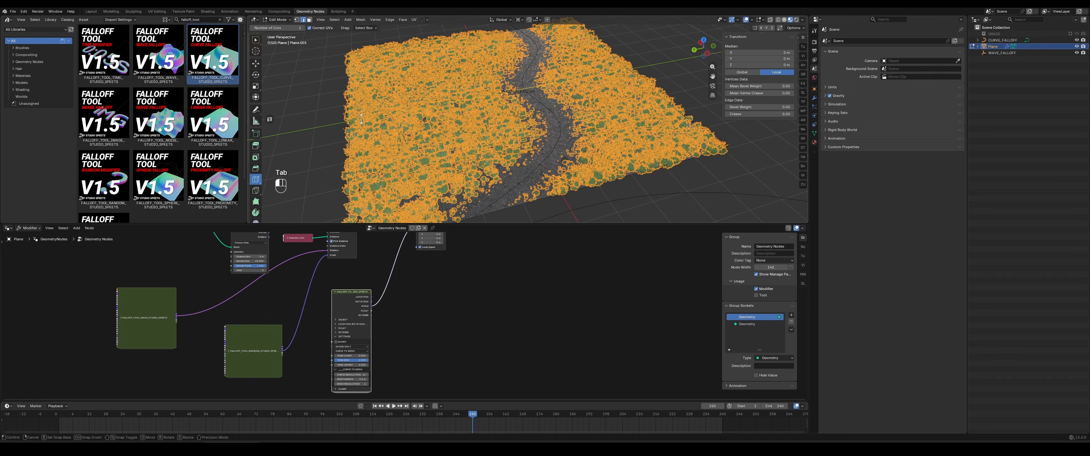
{"action": "left_click", "coordinate": [478, 48]}
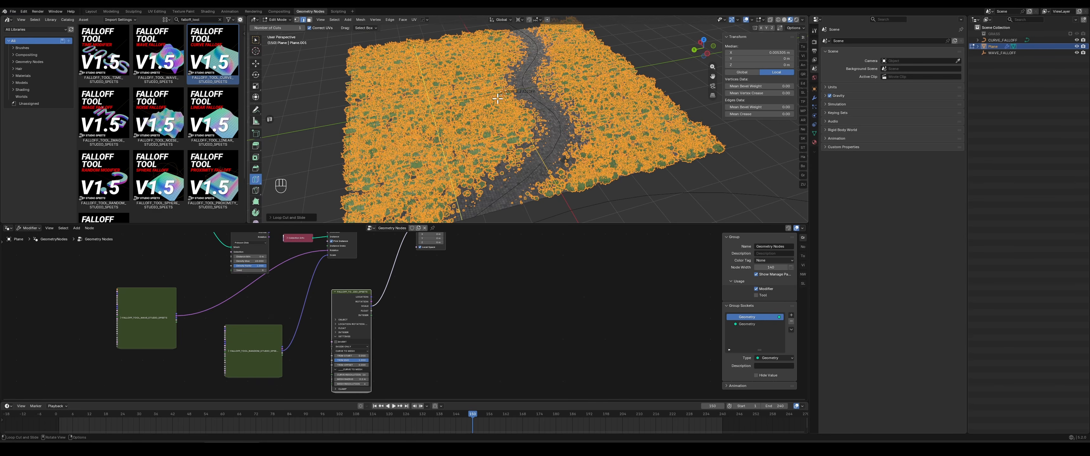
Select all of the ground plane's geometry and subdivide it repeatedly into a finer grid
{"action": "key", "text": "a"}
{"action": "key", "text": "a"}
{"action": "key", "text": "a"}
{"action": "right_click", "coordinate": [483, 109]}
{"action": "left_click", "coordinate": [484, 109]}
{"action": "right_click", "coordinate": [483, 109]}
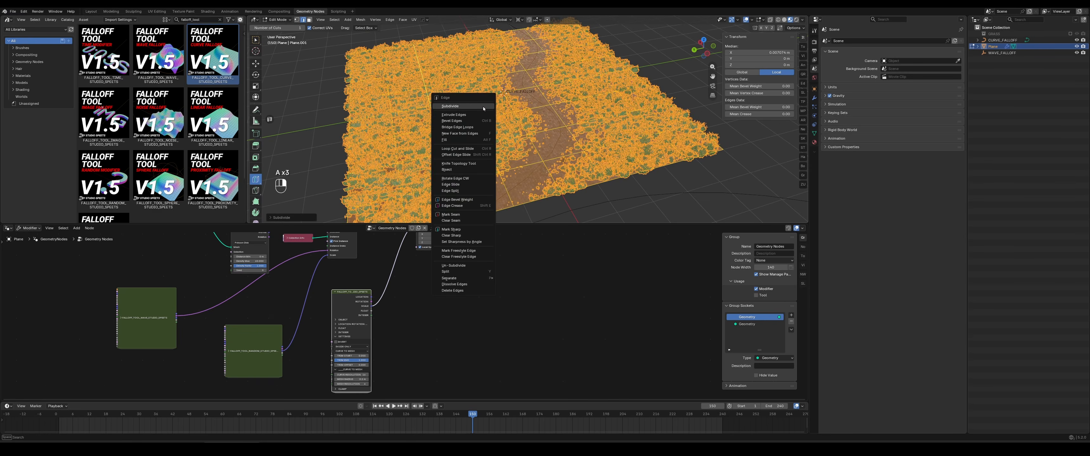
{"action": "left_click", "coordinate": [484, 107]}
Disconnect the Scale Instances output from Join Geometry to check the bare subdivided plane, and undo the disconnection
{"action": "middle_click_drag", "start_coordinate": [467, 235], "coordinate": [454, 325]}
{"action": "scroll", "coordinate": [454, 315], "scroll_direction": "up", "scroll_amount": 1}
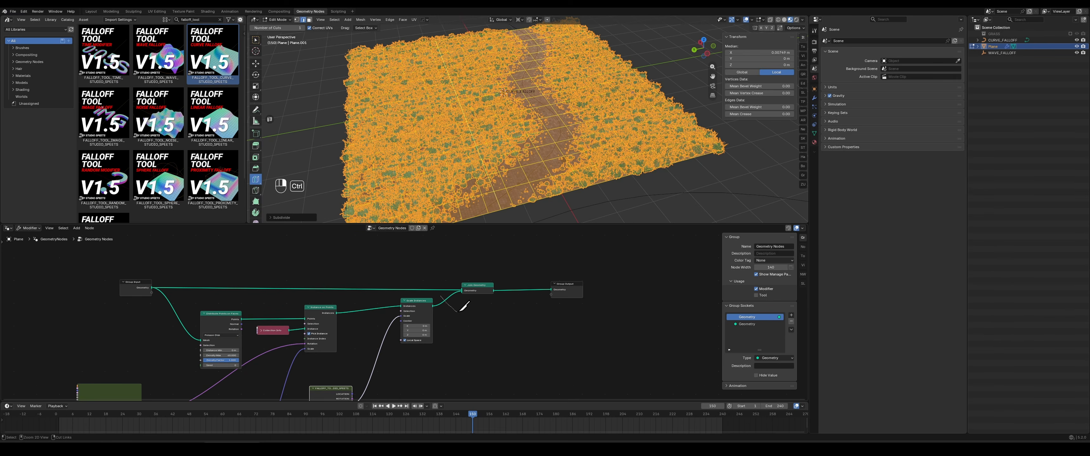
{"action": "right_click_drag", "start_coordinate": [458, 312], "coordinate": [460, 313], "text": "ctrl"}
{"action": "left_click", "coordinate": [256, 40]}
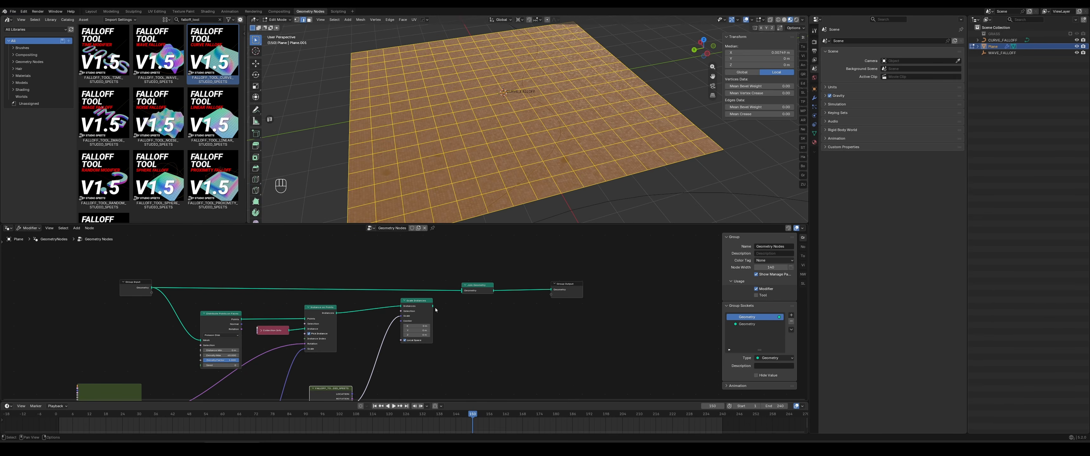
{"action": "key", "text": "ctrl+z"}
{"action": "key", "text": "ctrl+shift+z"}
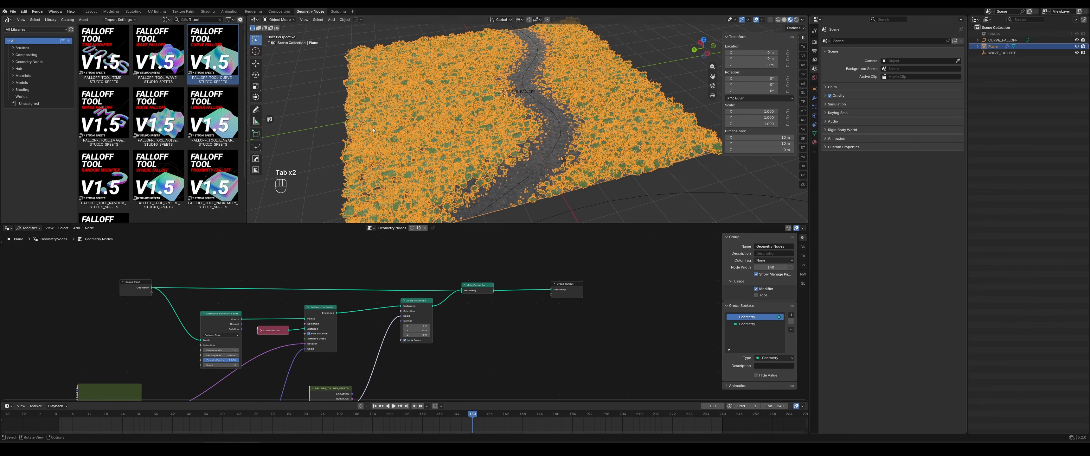
Add a Store Named Attribute node in the plane's geometry nodes, with its Value fed by the curve falloff's FLOAT output
{"action": "mouse_move", "coordinate": [510, 166]}
{"action": "middle_mouse_down", "text": "shift"}
{"action": "mouse_move", "coordinate": [522, 145]}
{"action": "mouse_move", "coordinate": [516, 171]}
{"action": "middle_mouse_up", "text": "shift"}
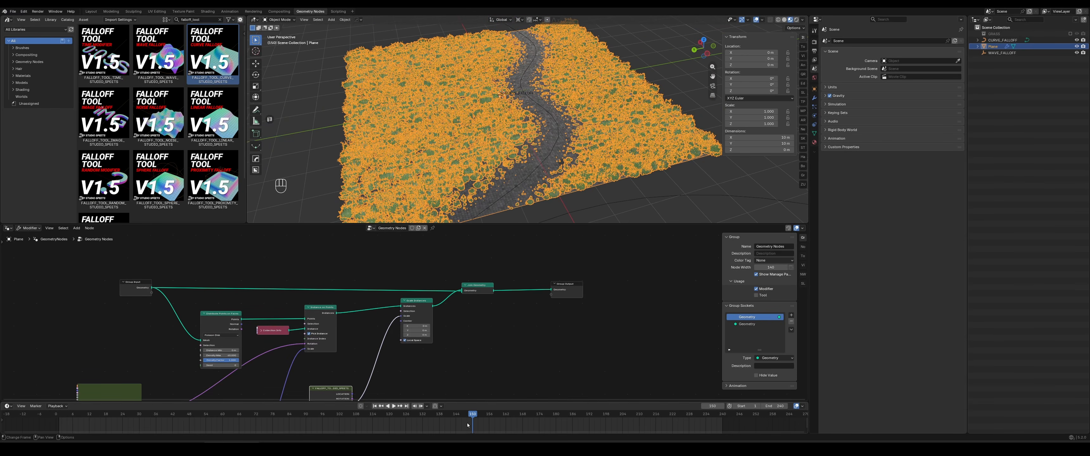
{"action": "middle_click_drag", "start_coordinate": [472, 356], "coordinate": [516, 268]}
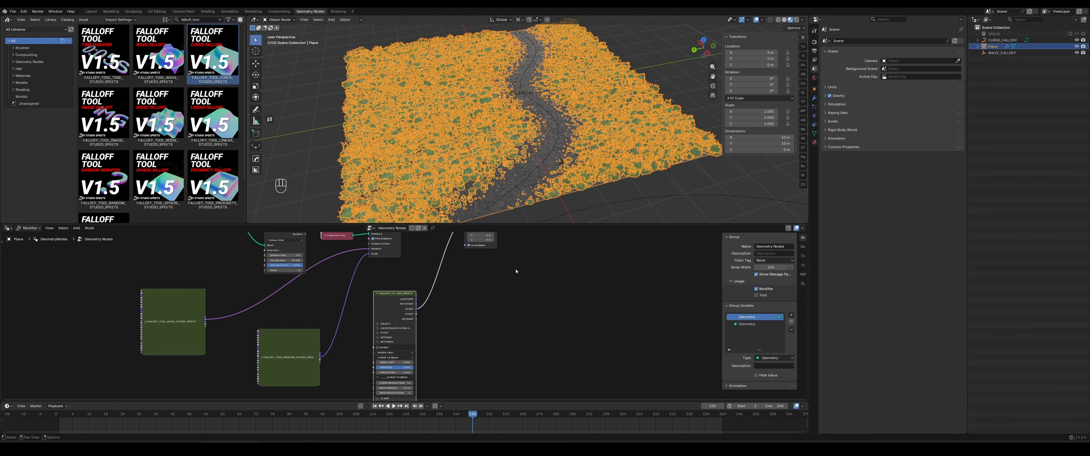
{"action": "scroll", "coordinate": [537, 271], "scroll_direction": "up", "scroll_amount": 4}
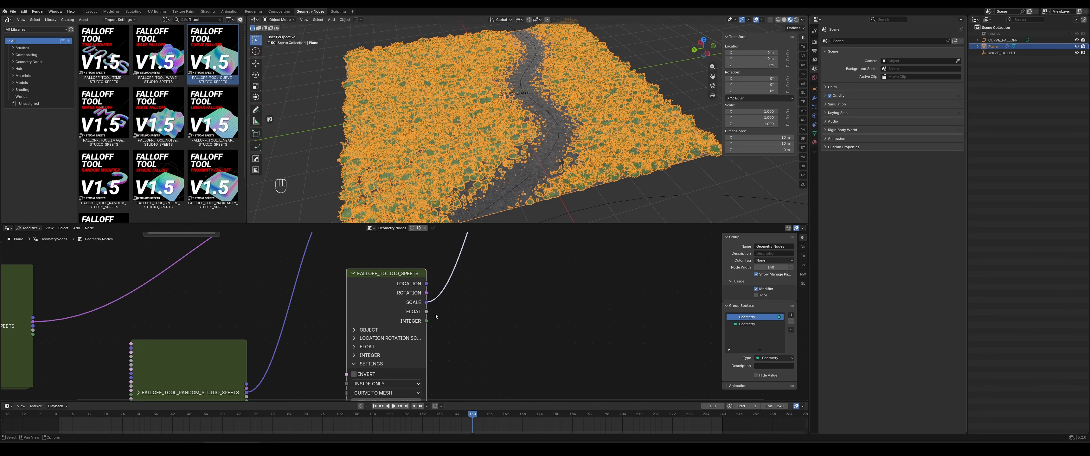
{"action": "left_click_drag", "start_coordinate": [459, 332], "coordinate": [560, 295]}
{"action": "key", "text": "Return"}
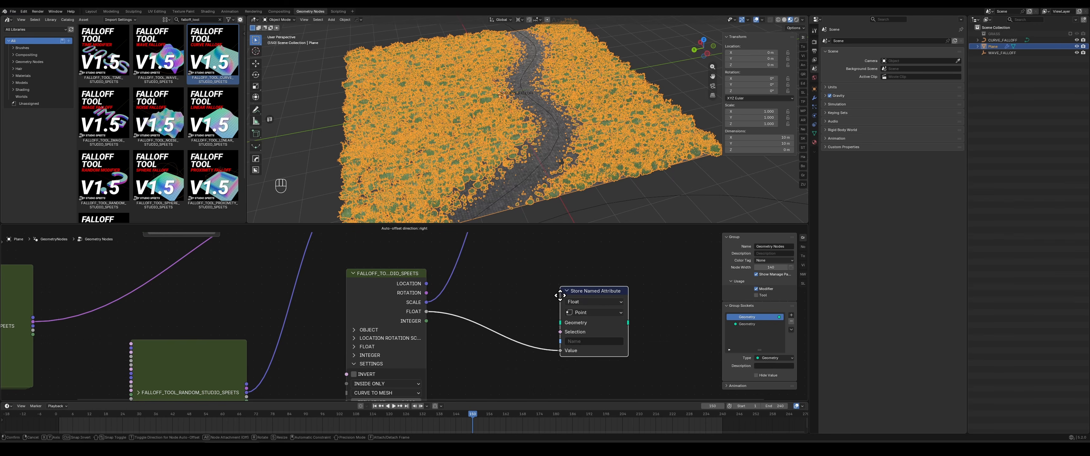
{"action": "left_click", "coordinate": [566, 291]}
Name the stored attribute MIX_MATERIAL and copy that name
{"action": "left_click", "coordinate": [587, 337]}
{"action": "type", "text": "MIX_MATERIAL"}
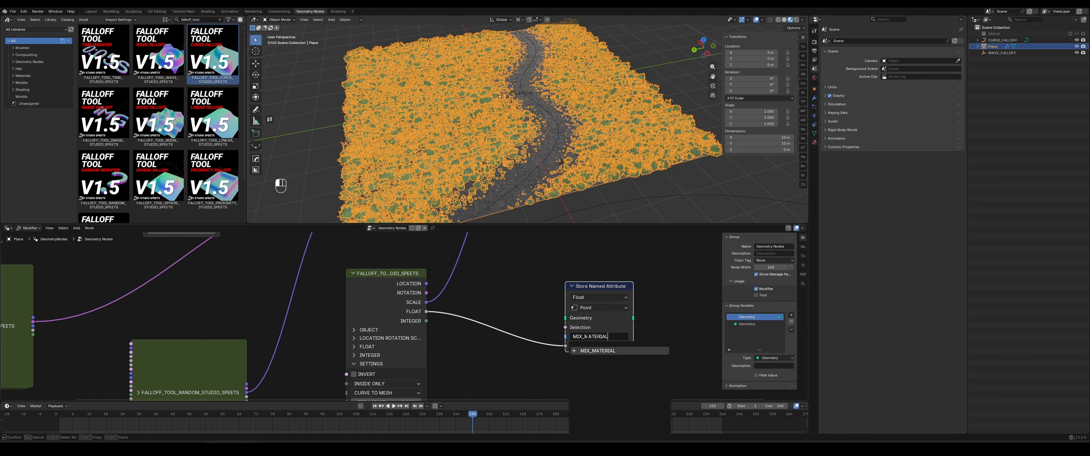
{"action": "key", "text": "Return"}
{"action": "left_click", "coordinate": [588, 338]}
{"action": "key", "text": "ctrl+c"}
{"action": "key", "text": "ctrl+c"}
{"action": "left_click", "coordinate": [654, 310]}
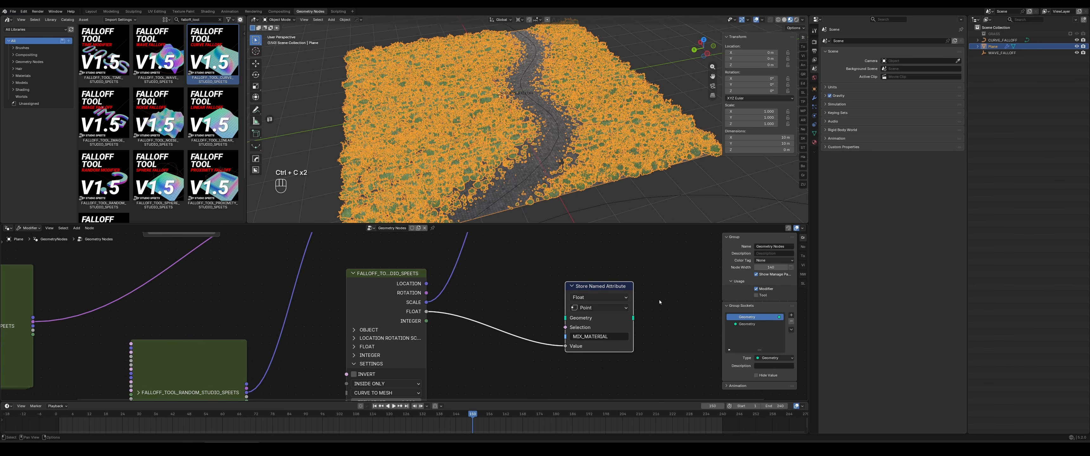
{"action": "left_click", "coordinate": [587, 309]}
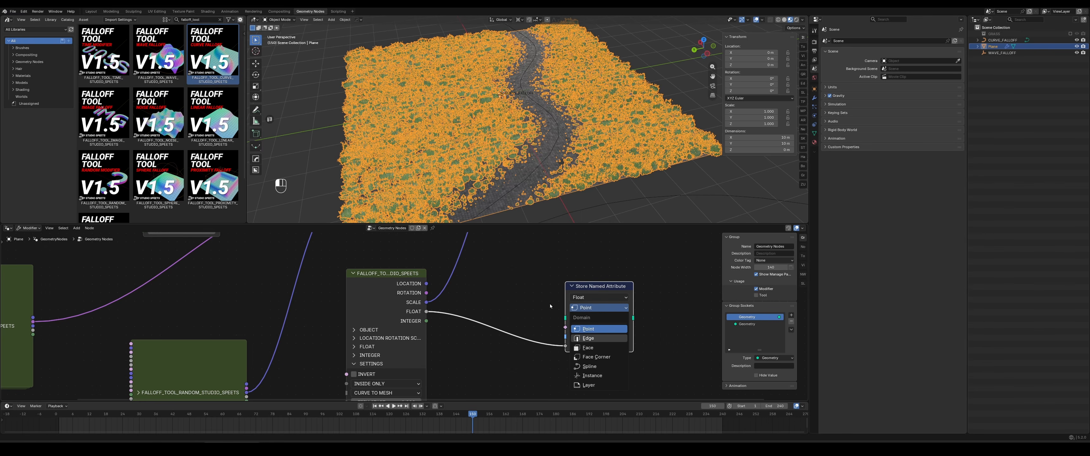
{"action": "middle_click_drag", "start_coordinate": [663, 275], "coordinate": [608, 301]}
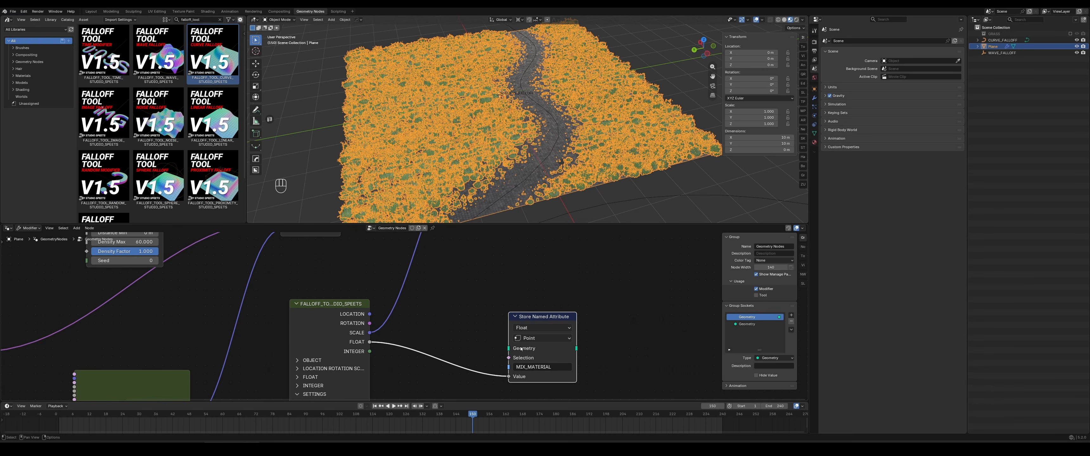
{"action": "left_click", "coordinate": [534, 338]}
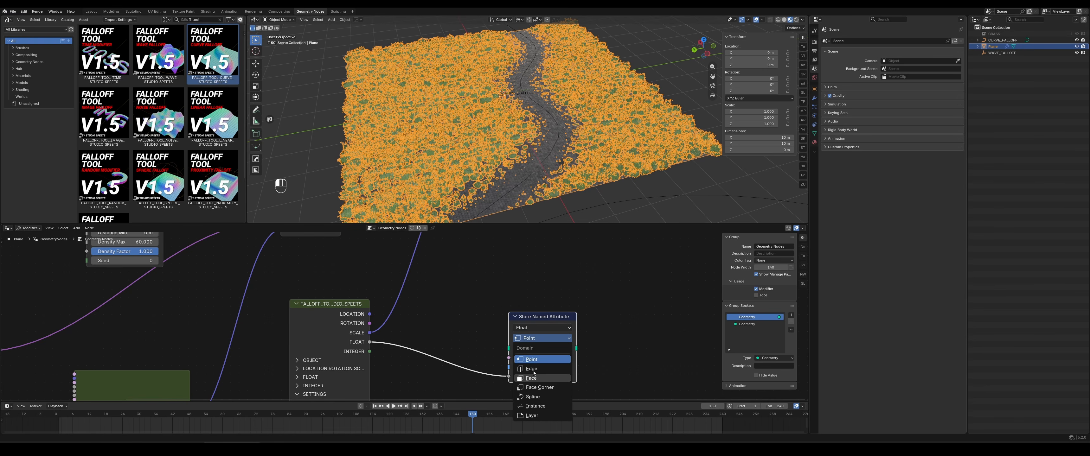
{"action": "scroll", "coordinate": [567, 302], "scroll_direction": "down", "scroll_amount": 6}
{"action": "scroll", "coordinate": [509, 354], "scroll_direction": "up", "scroll_amount": 7}
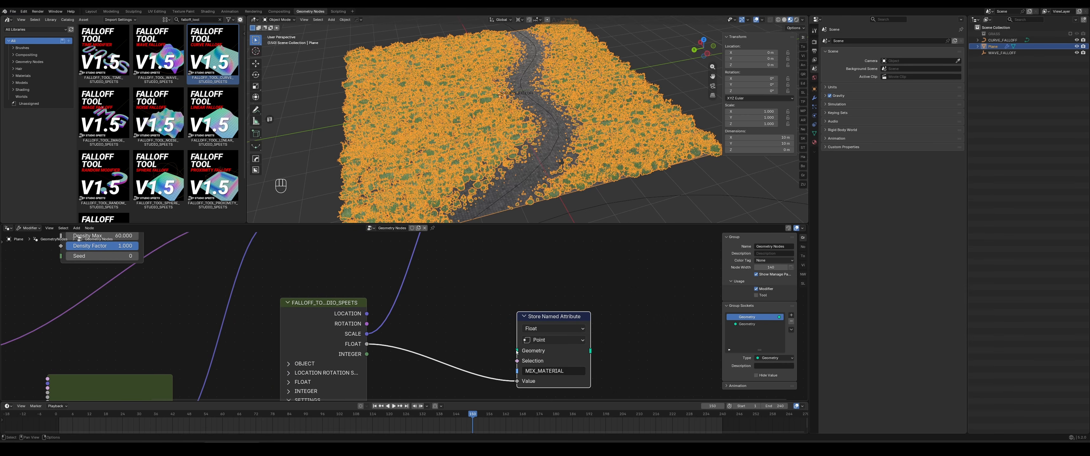
Move the Store Named Attribute node above the grass nodes and insert it between the Group Input and Join Geometry
{"action": "scroll", "coordinate": [580, 348], "scroll_direction": "down", "scroll_amount": 8}
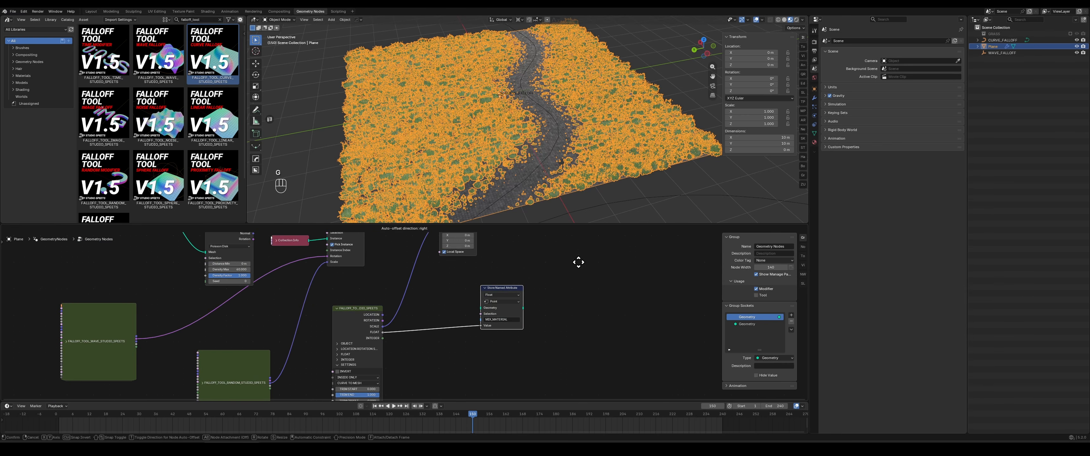
{"action": "key", "text": "g"}
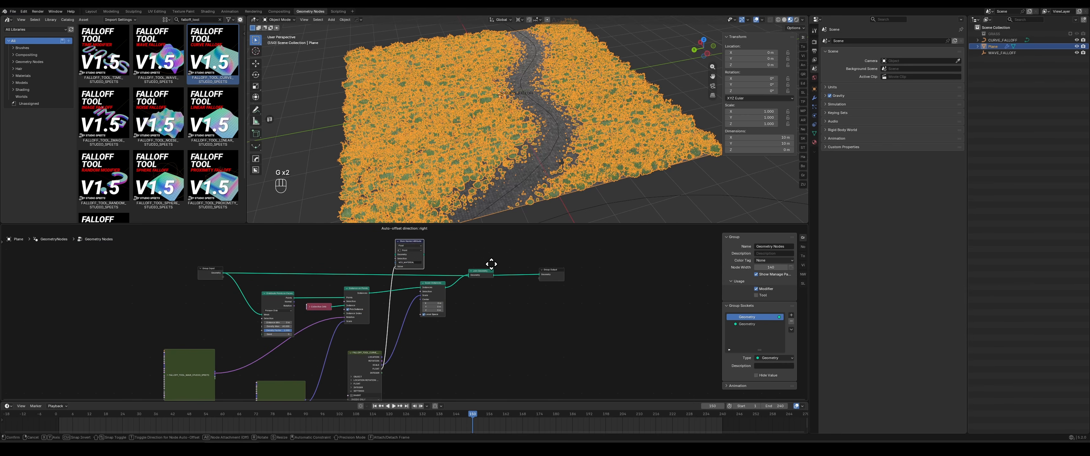
{"action": "left_click", "coordinate": [419, 260]}
{"action": "scroll", "coordinate": [469, 317], "scroll_direction": "up", "scroll_amount": 2}
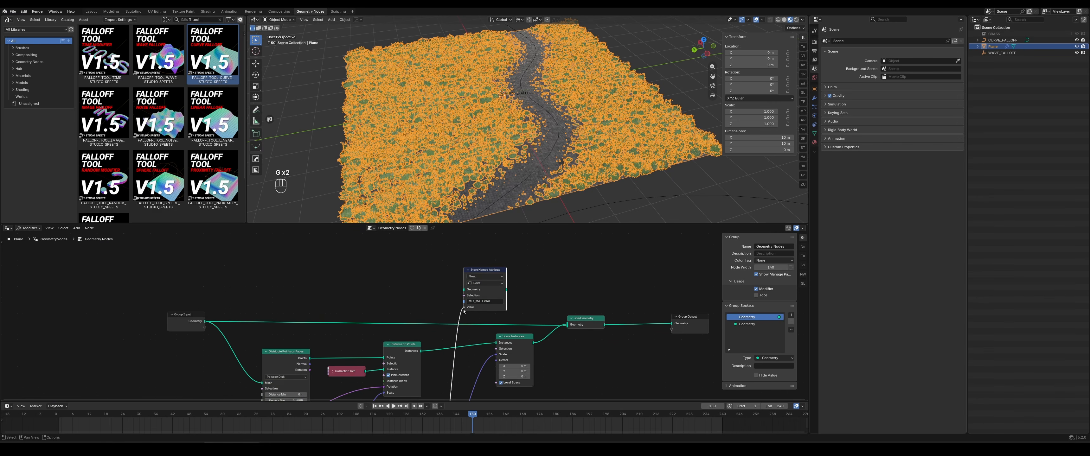
{"action": "scroll", "coordinate": [465, 311], "scroll_direction": "up", "scroll_amount": 2}
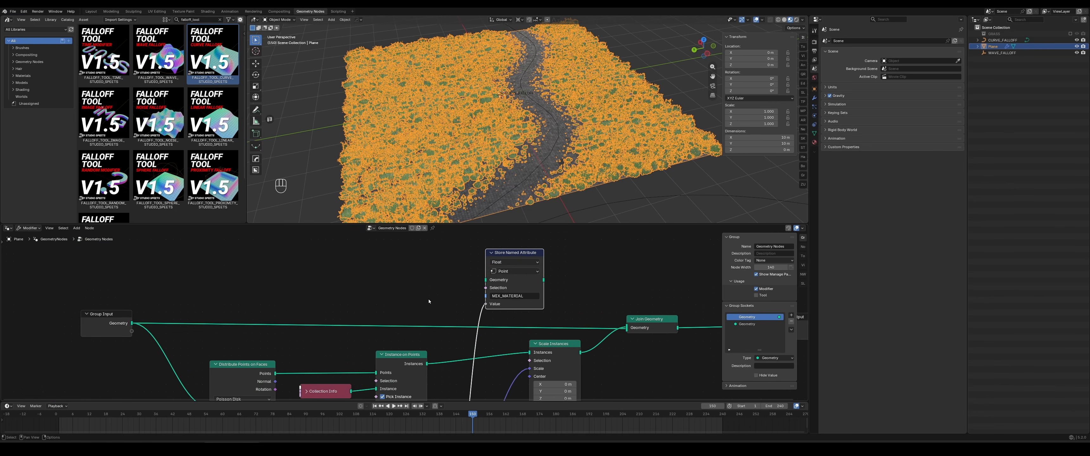
{"action": "scroll", "coordinate": [429, 301], "scroll_direction": "up", "scroll_amount": 1}
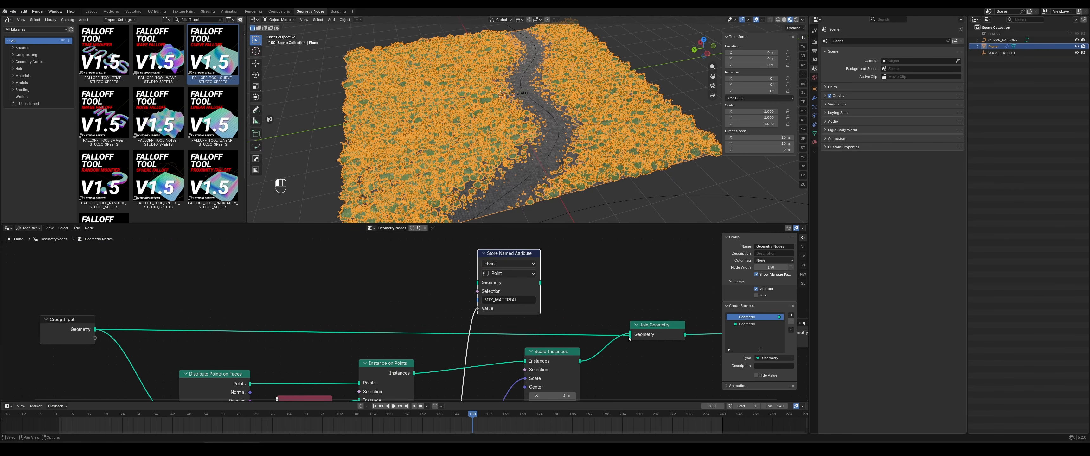
{"action": "left_click_drag", "start_coordinate": [627, 337], "coordinate": [303, 374]}
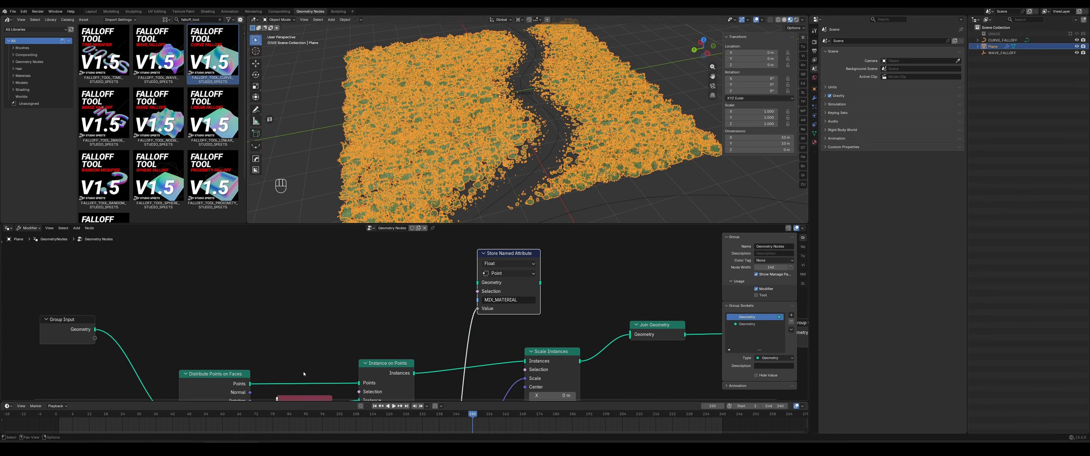
{"action": "left_click_drag", "start_coordinate": [95, 330], "coordinate": [630, 335]}
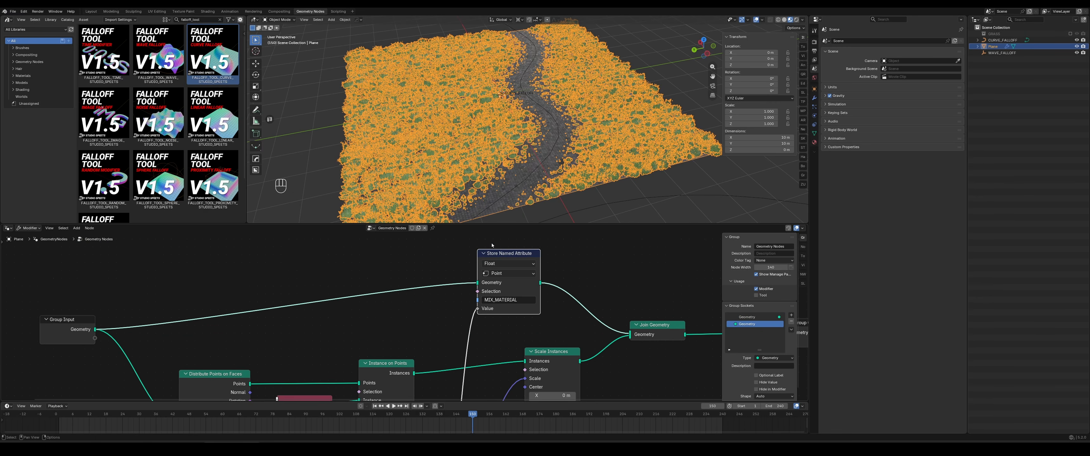
{"action": "scroll", "coordinate": [511, 262], "scroll_direction": "down", "scroll_amount": 2}
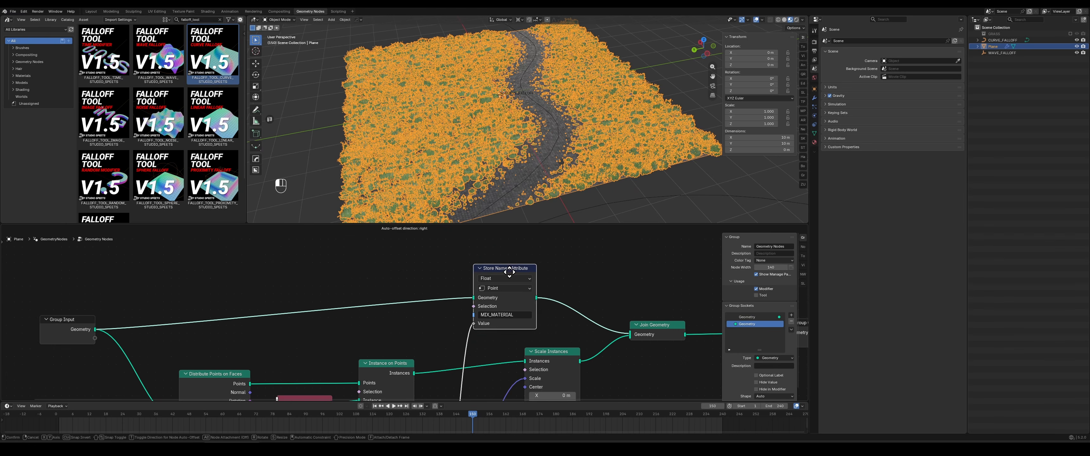
{"action": "scroll", "coordinate": [572, 288], "scroll_direction": "down", "scroll_amount": 3}
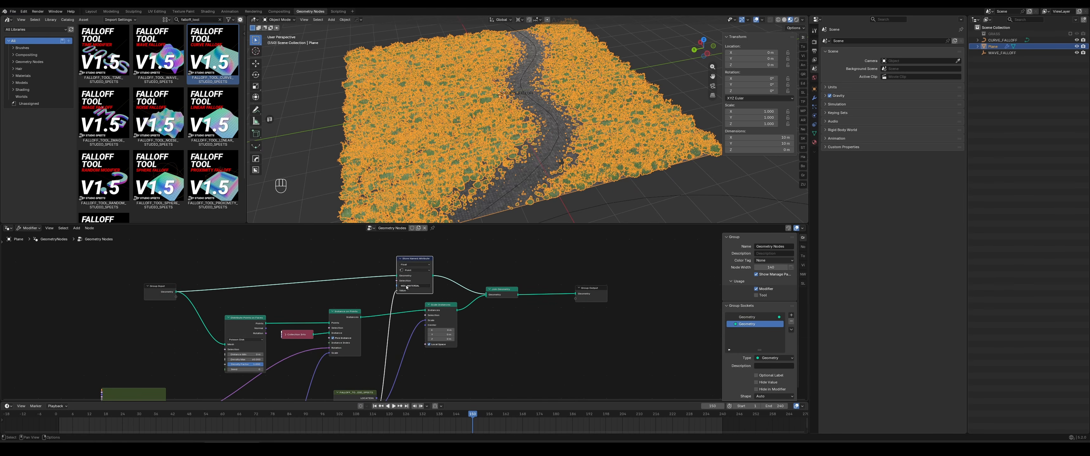
Switch the node area to the Shader Editor to show the plane's cobblestone material
{"action": "middle_click_drag", "start_coordinate": [560, 352], "coordinate": [556, 319]}
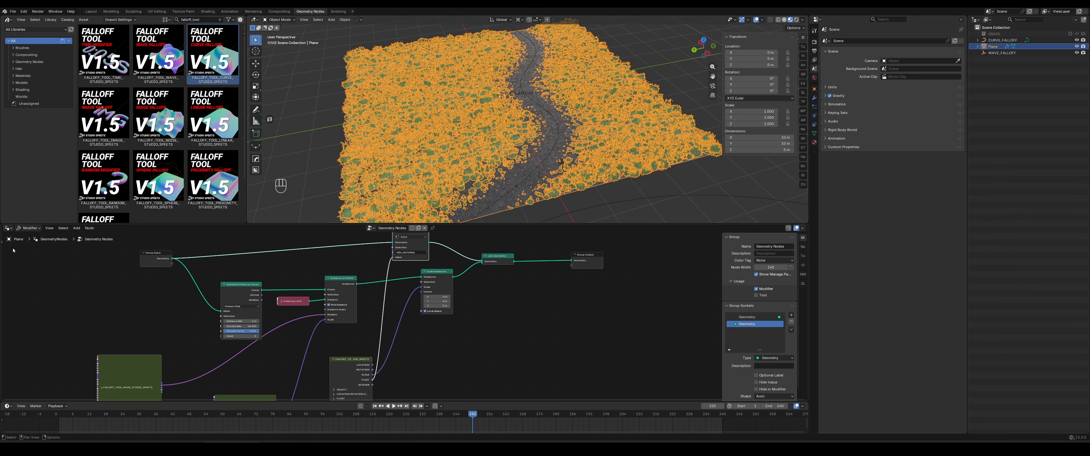
{"action": "left_click", "coordinate": [7, 229]}
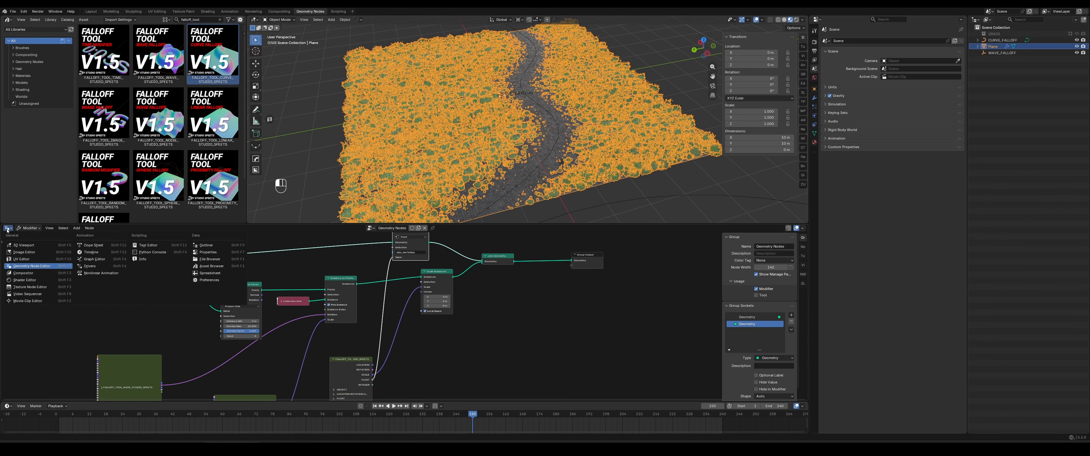
{"action": "left_click", "coordinate": [21, 280]}
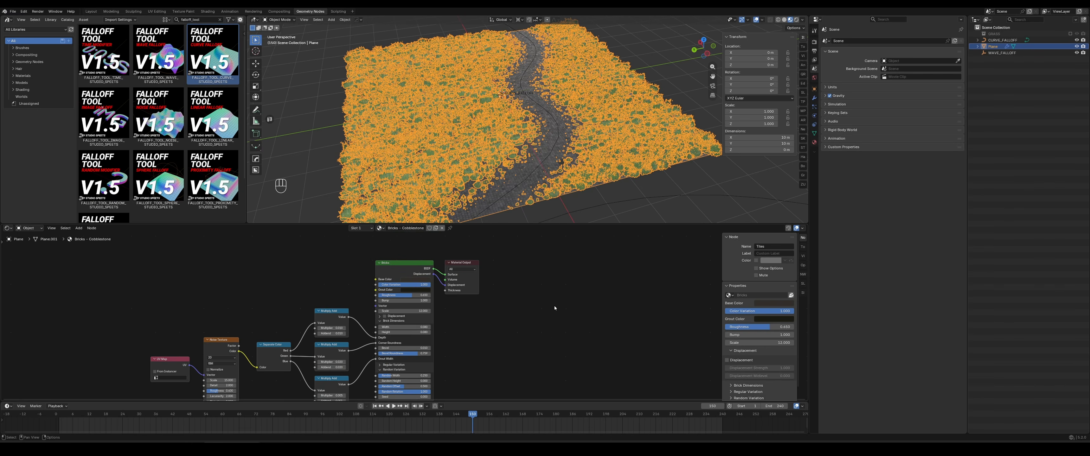
{"action": "middle_click_drag", "start_coordinate": [555, 308], "coordinate": [548, 311]}
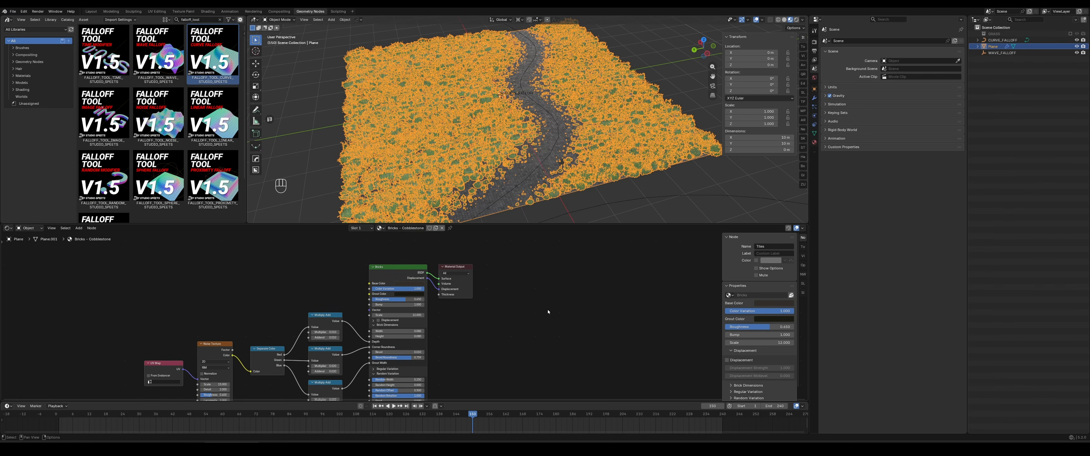
Switch the plane's material to DIRT and copy its DIRT group node
{"action": "left_click", "coordinate": [379, 229]}
{"action": "left_click", "coordinate": [393, 251]}
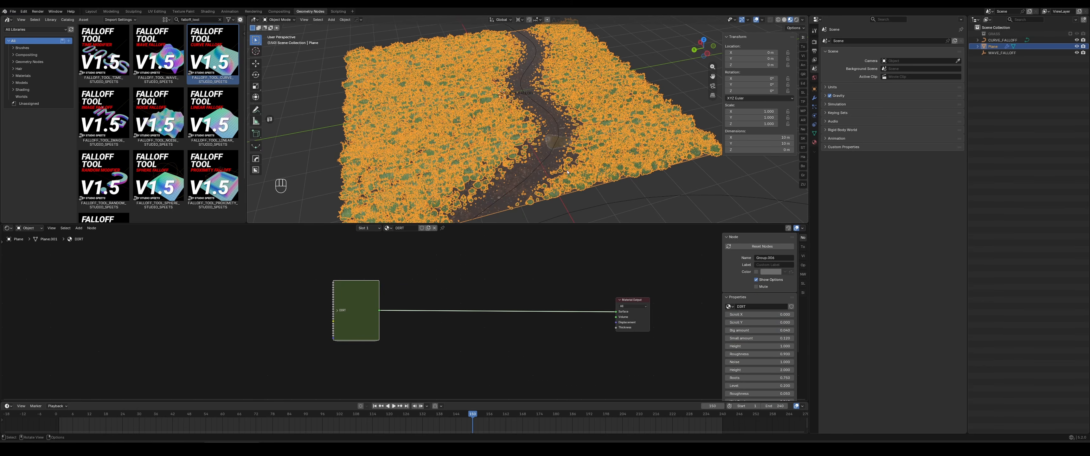
{"action": "middle_click_drag", "start_coordinate": [567, 171], "coordinate": [524, 168], "text": "shift"}
{"action": "scroll", "coordinate": [523, 153], "scroll_direction": "up", "scroll_amount": 4}
{"action": "key", "text": "ctrl+c"}
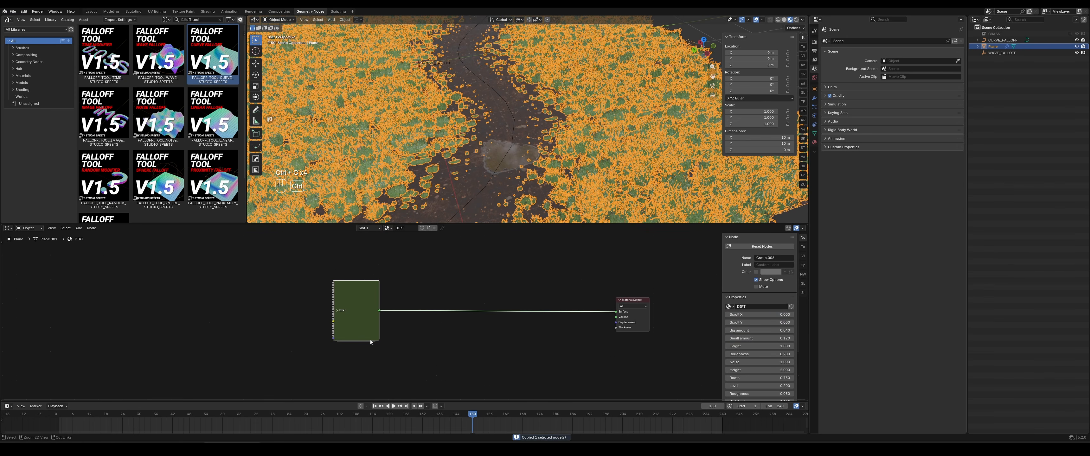
Return the plane to the Bricks - Cobblestone material and paste the DIRT node above the Bricks node
{"action": "left_click", "coordinate": [388, 228]}
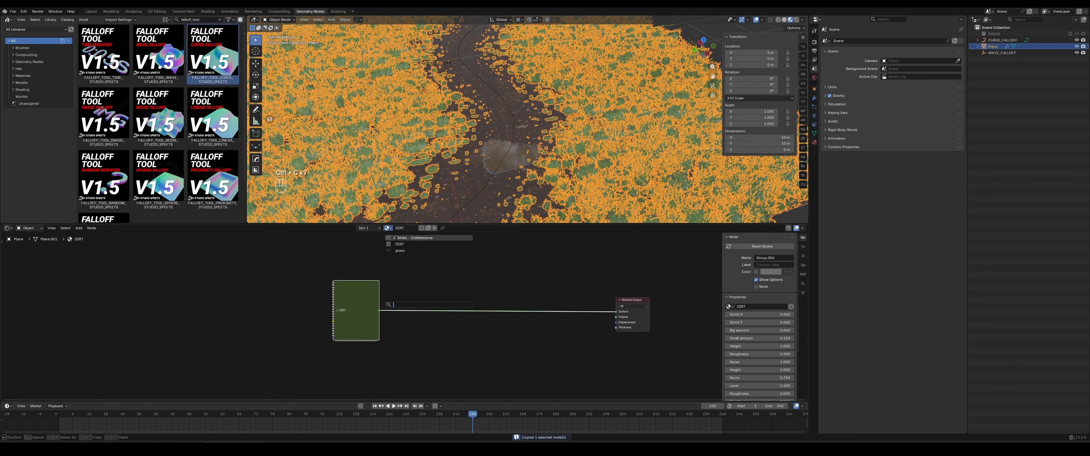
{"action": "left_click", "coordinate": [399, 238]}
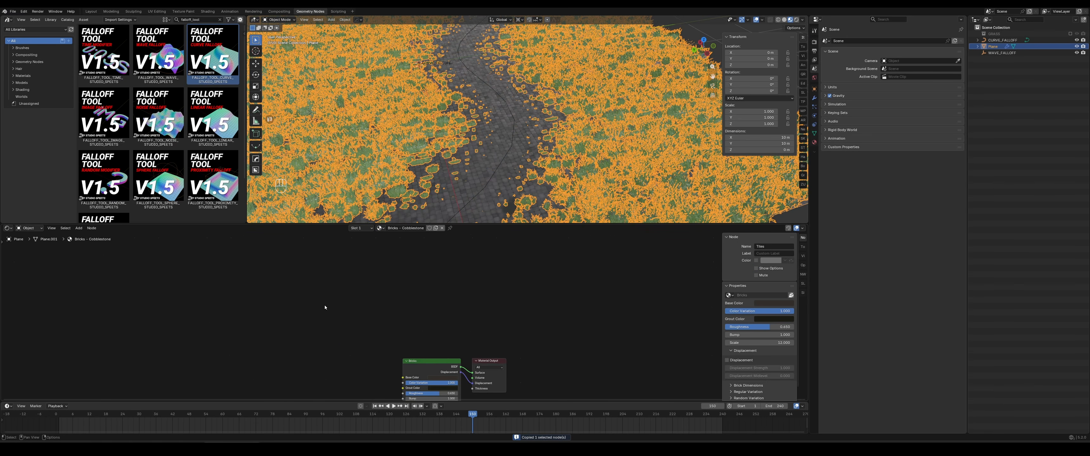
{"action": "key", "text": "ctrl+v"}
{"action": "key", "text": "g"}
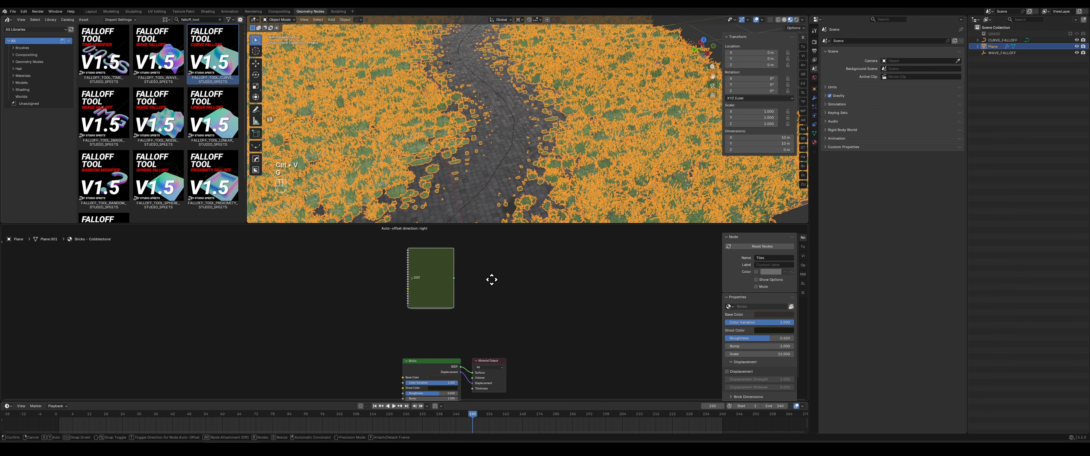
{"action": "left_click", "coordinate": [493, 281]}
{"action": "scroll", "coordinate": [494, 304], "scroll_direction": "down", "scroll_amount": 1}
{"action": "middle_click_drag", "start_coordinate": [577, 338], "coordinate": [487, 293]}
Move the Material Output farther from the Bricks node and add an Attribute node beside the DIRT node
{"action": "left_click", "coordinate": [407, 326]}
{"action": "key", "text": "g"}
{"action": "left_click", "coordinate": [560, 320]}
{"action": "key", "text": "shift+a"}
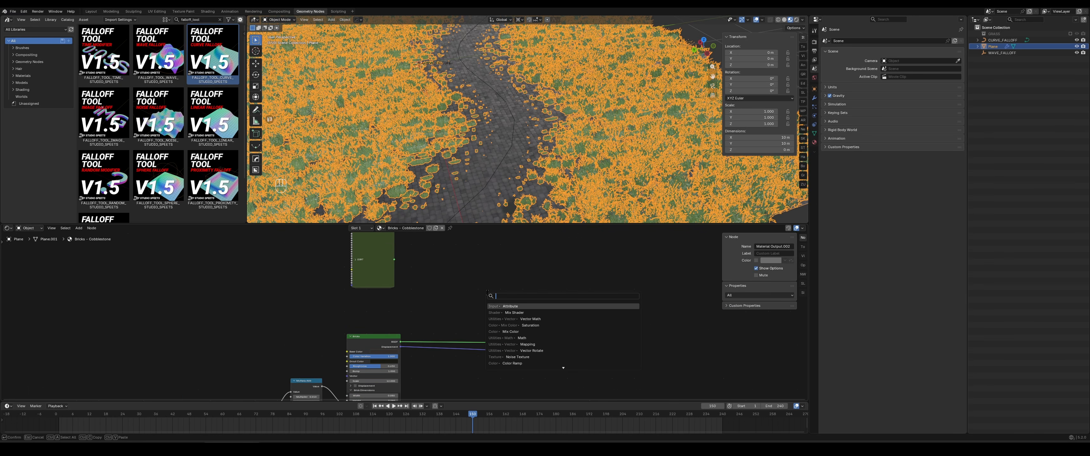
{"action": "key", "text": "Return"}
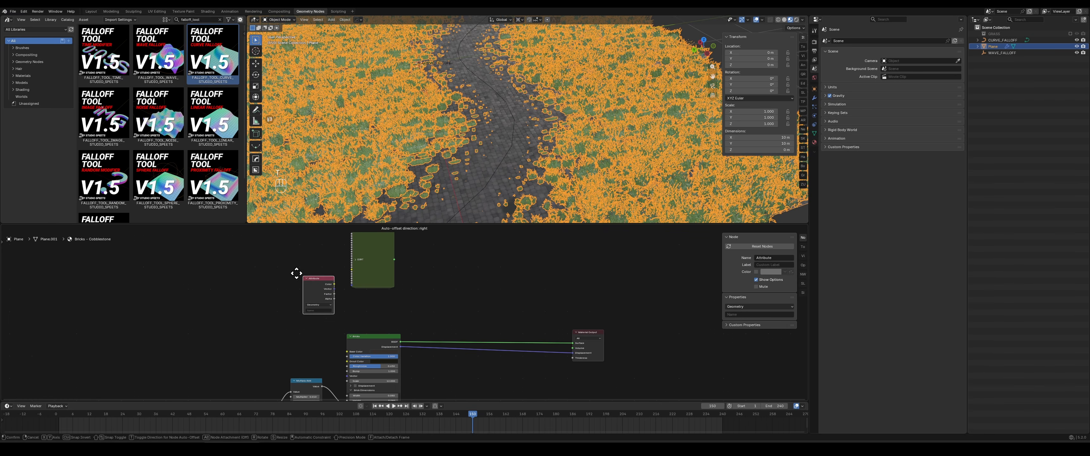
{"action": "left_click", "coordinate": [286, 275]}
Insert a Mix Shader before the Material Output, with DIRT feeding its first Shader input and Bricks its second
{"action": "key", "text": "shift+a"}
{"action": "type", "text": "mix sahd"}
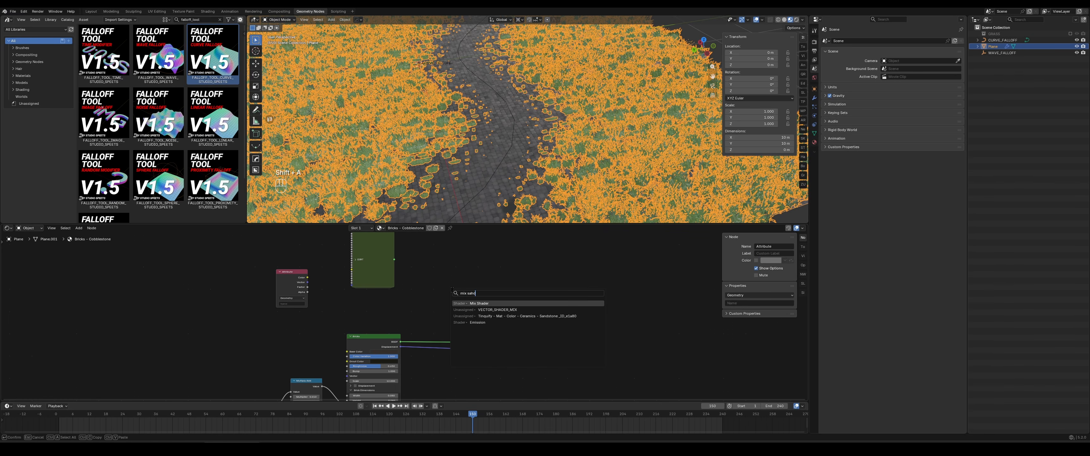
{"action": "key", "text": "Return"}
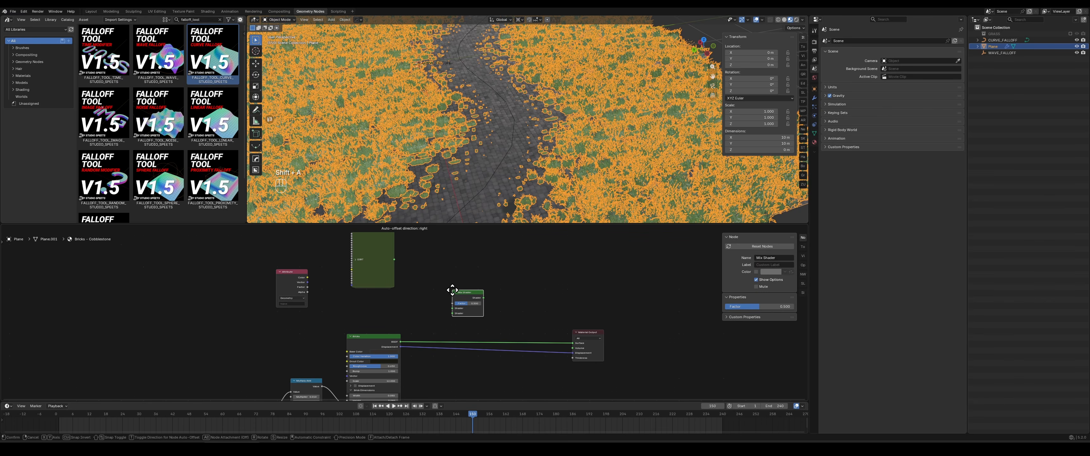
{"action": "left_click", "coordinate": [498, 321]}
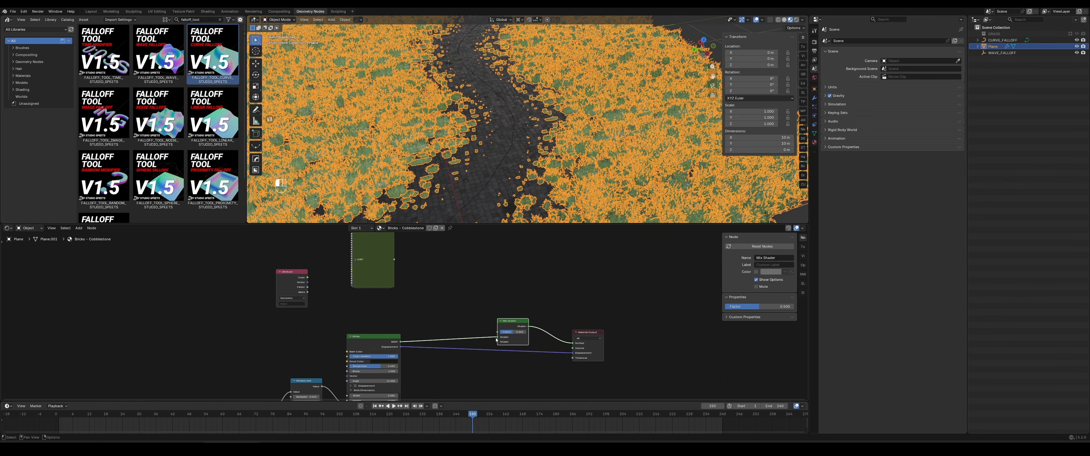
{"action": "left_click_drag", "start_coordinate": [496, 338], "coordinate": [497, 342]}
{"action": "middle_click_drag", "start_coordinate": [459, 254], "coordinate": [460, 293]}
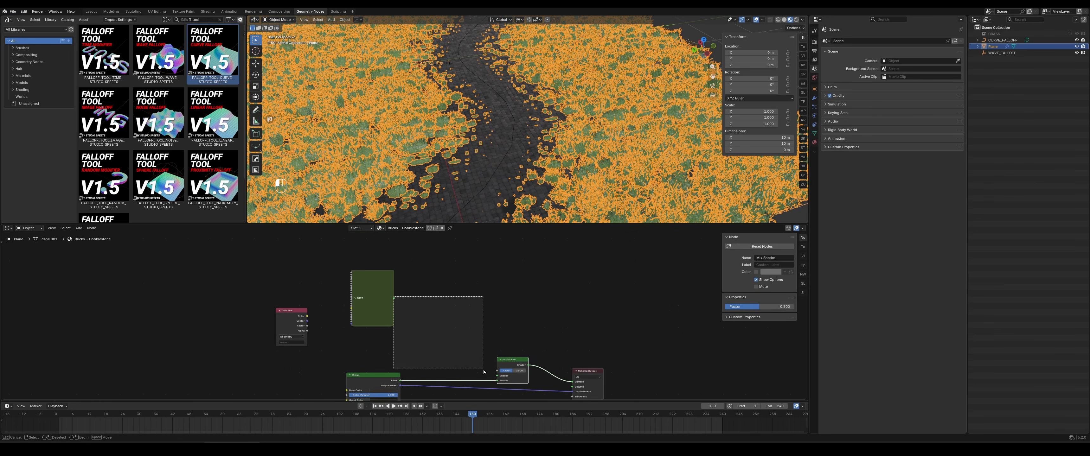
{"action": "left_click_drag", "start_coordinate": [395, 300], "coordinate": [401, 306]}
{"action": "left_click_drag", "start_coordinate": [402, 299], "coordinate": [494, 375]}
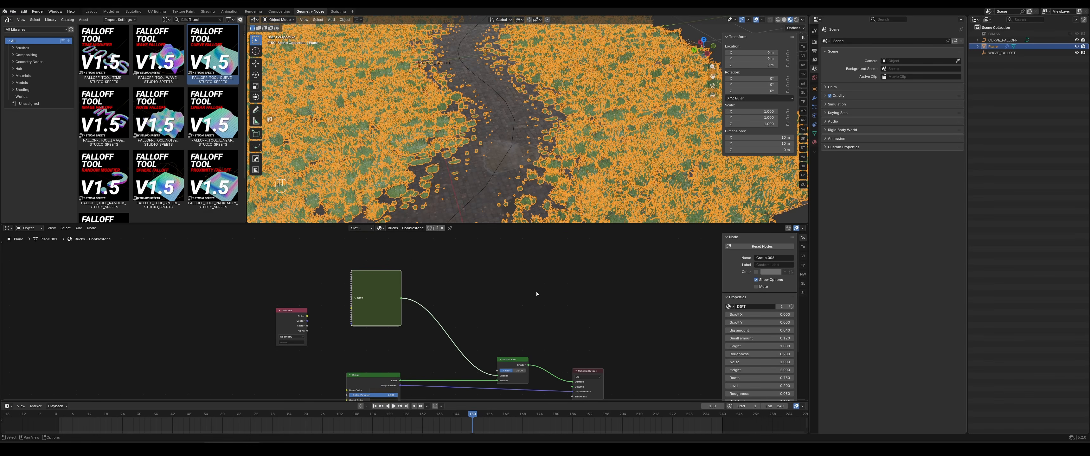
Try sliding the Mix Shader's Factor to preview the blend between dirt and cobblestones on the path
{"action": "middle_click_drag", "start_coordinate": [535, 305], "coordinate": [553, 275], "text": "shift"}
{"action": "scroll", "coordinate": [507, 176], "scroll_direction": "up", "scroll_amount": 7}
{"action": "scroll", "coordinate": [508, 176], "scroll_direction": "down", "scroll_amount": 4}
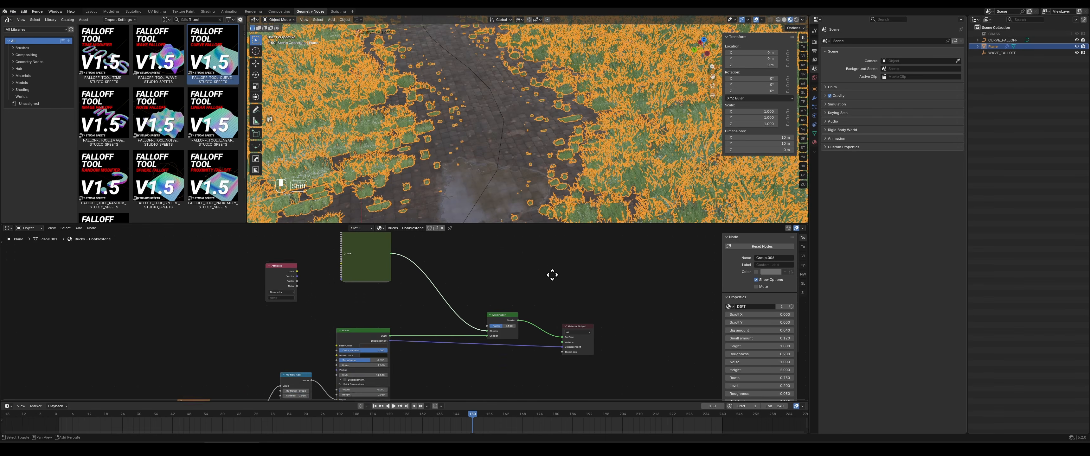
{"action": "scroll", "coordinate": [553, 275], "scroll_direction": "up", "scroll_amount": 8}
{"action": "mouse_move", "coordinate": [589, 333]}
{"action": "left_mouse_down"}
{"action": "mouse_move", "coordinate": [575, 332]}
{"action": "mouse_move", "coordinate": [605, 332]}
{"action": "left_mouse_up"}
{"action": "key", "text": "Escape"}
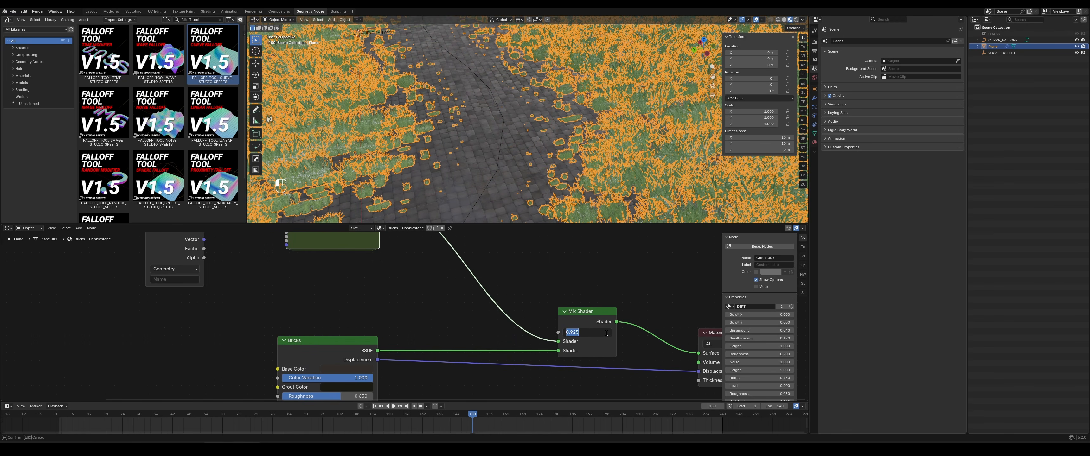
Set the Attribute node's name to MIX_MATERIAL in the plane's cobblestone material
{"action": "middle_click_drag", "start_coordinate": [190, 270], "coordinate": [241, 313]}
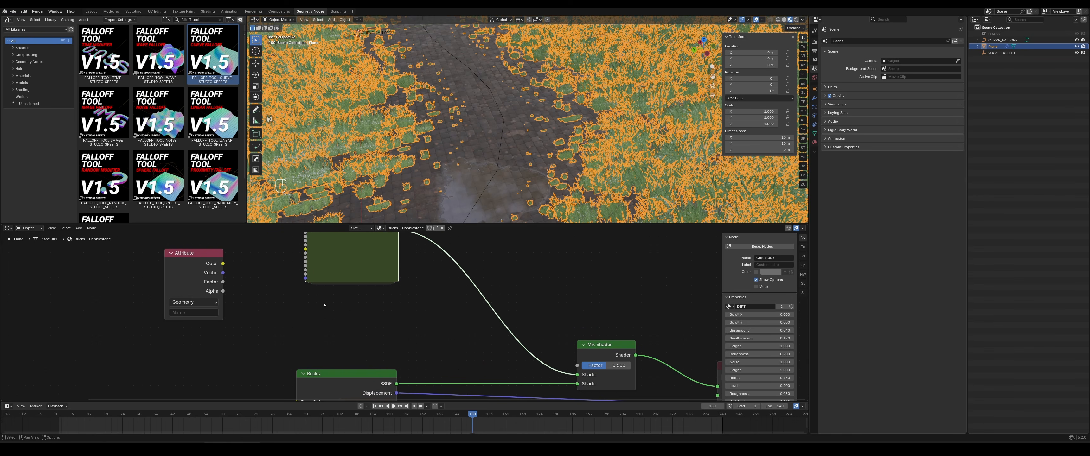
{"action": "left_click", "coordinate": [496, 104]}
{"action": "scroll", "coordinate": [503, 110], "scroll_direction": "down", "scroll_amount": 7}
{"action": "scroll", "coordinate": [502, 109], "scroll_direction": "up", "scroll_amount": 5}
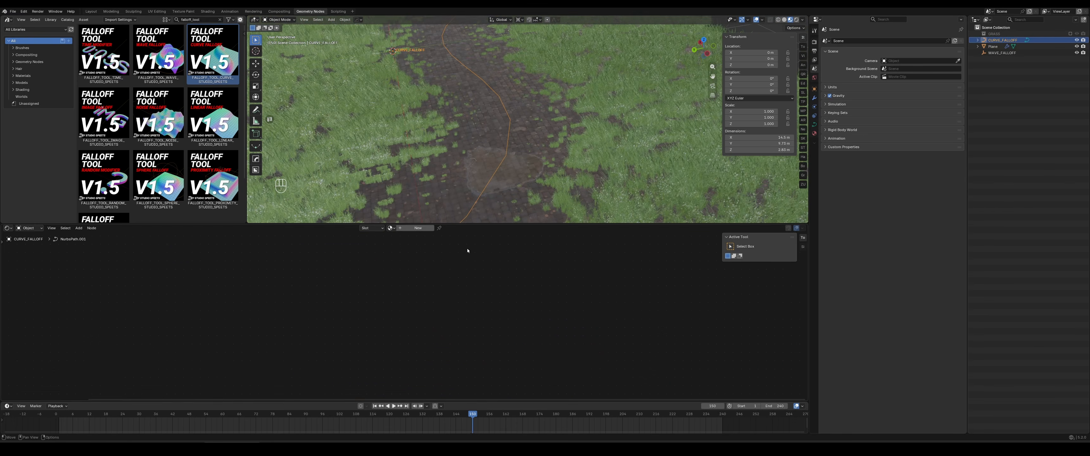
{"action": "left_click", "coordinate": [442, 191]}
{"action": "left_click", "coordinate": [197, 313]}
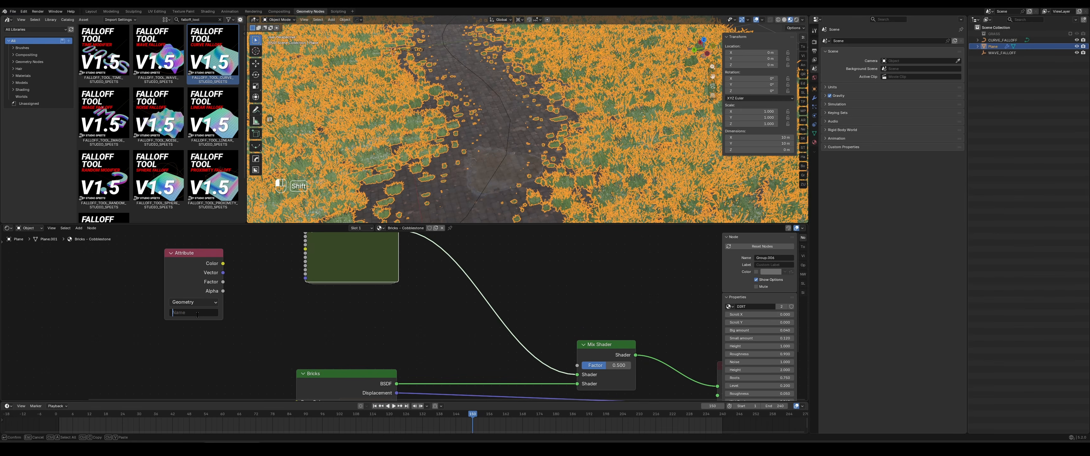
{"action": "type", "text": "MIX_MATERIAL"}
{"action": "key", "text": "Return"}
Check the Store Named Attribute node's name in the plane's geometry nodes, then return to the Shader Editor
{"action": "left_click", "coordinate": [8, 229]}
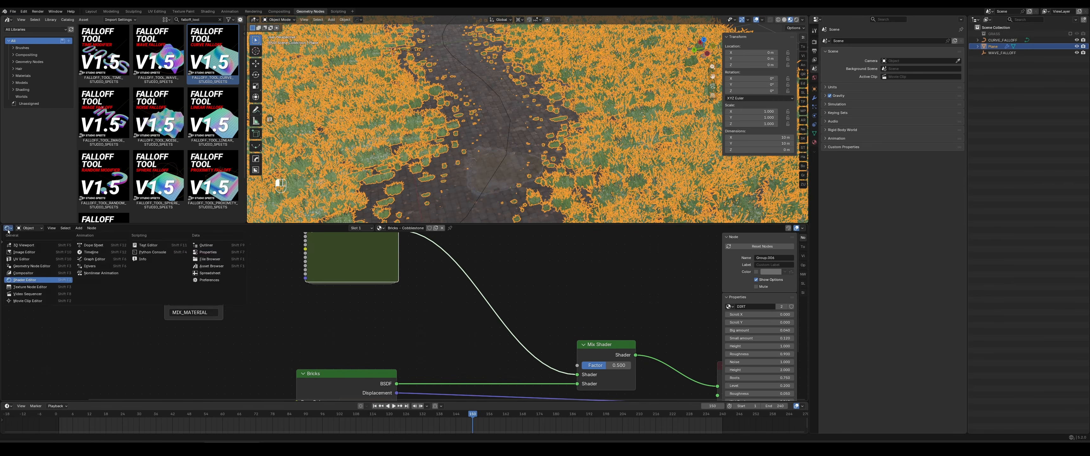
{"action": "left_click", "coordinate": [32, 266]}
{"action": "scroll", "coordinate": [398, 268], "scroll_direction": "up", "scroll_amount": 4}
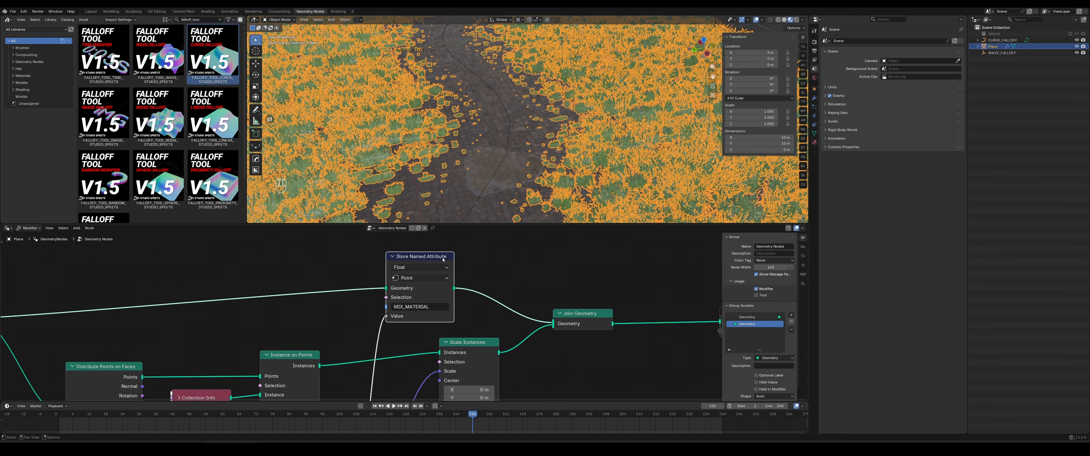
{"action": "left_click", "coordinate": [8, 229]}
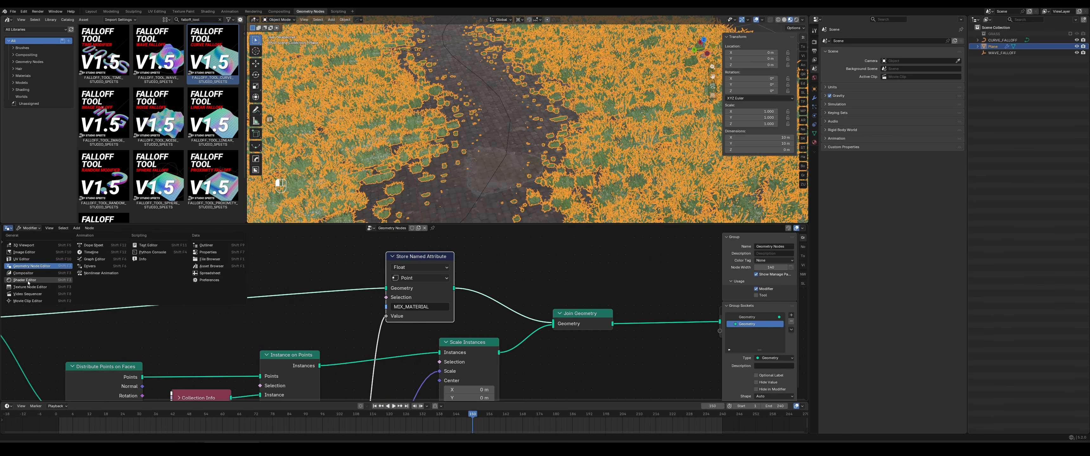
{"action": "left_click", "coordinate": [31, 282]}
Reposition the Attribute node and connect its Factor output to the Mix Shader's Factor input
{"action": "left_click_drag", "start_coordinate": [180, 266], "coordinate": [190, 298]}
{"action": "middle_click_drag", "start_coordinate": [324, 334], "coordinate": [243, 311]}
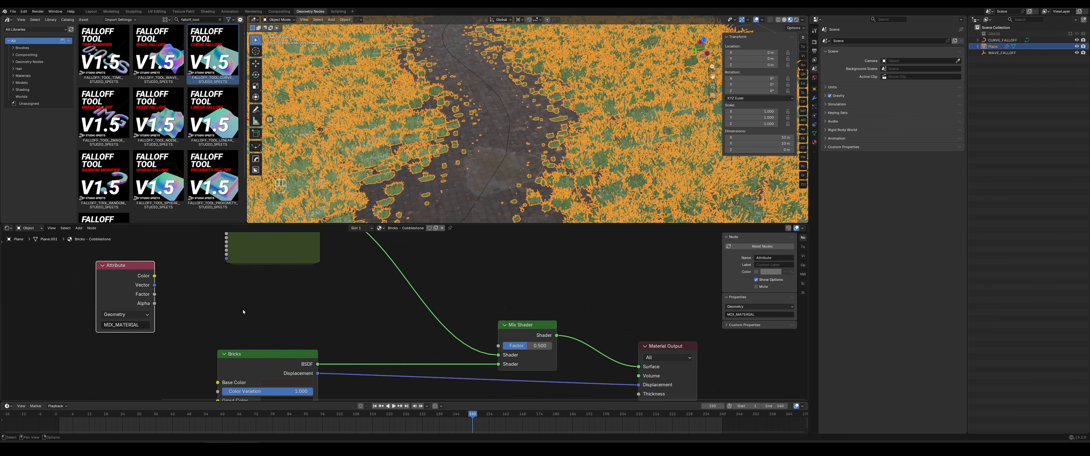
{"action": "left_click_drag", "start_coordinate": [154, 295], "coordinate": [498, 346]}
Examine the transition between cobblestones, dirt and grass along the path from close up and farther away
{"action": "scroll", "coordinate": [508, 127], "scroll_direction": "down", "scroll_amount": 4}
{"action": "middle_click_drag", "start_coordinate": [417, 85], "coordinate": [566, 148], "text": "shift"}
{"action": "key", "text": "alt+a"}
{"action": "scroll", "coordinate": [567, 147], "scroll_direction": "up", "scroll_amount": 6}
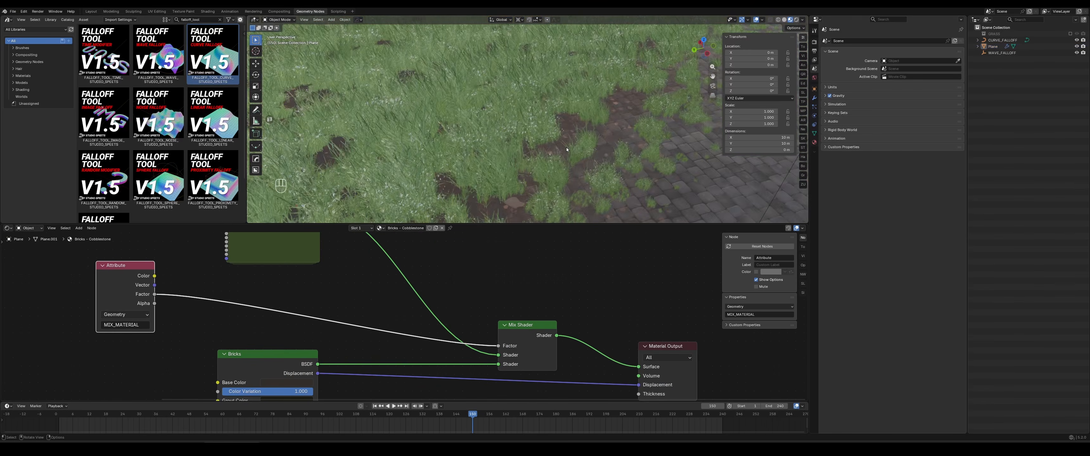
{"action": "middle_click_drag", "start_coordinate": [425, 112], "coordinate": [514, 126], "text": "shift"}
{"action": "scroll", "coordinate": [514, 126], "scroll_direction": "up", "scroll_amount": 5}
{"action": "scroll", "coordinate": [511, 147], "scroll_direction": "down", "scroll_amount": 4}
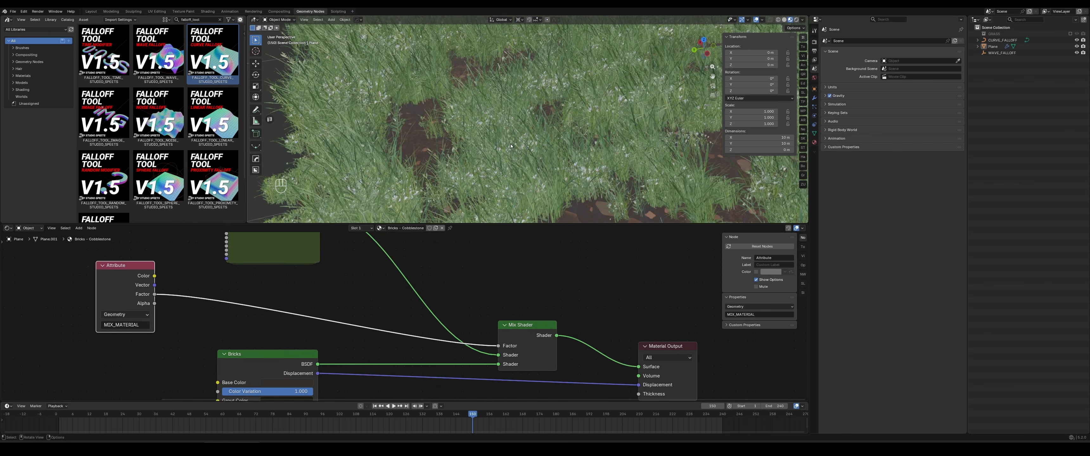
{"action": "middle_click_drag", "start_coordinate": [364, 137], "coordinate": [480, 170], "text": "shift"}
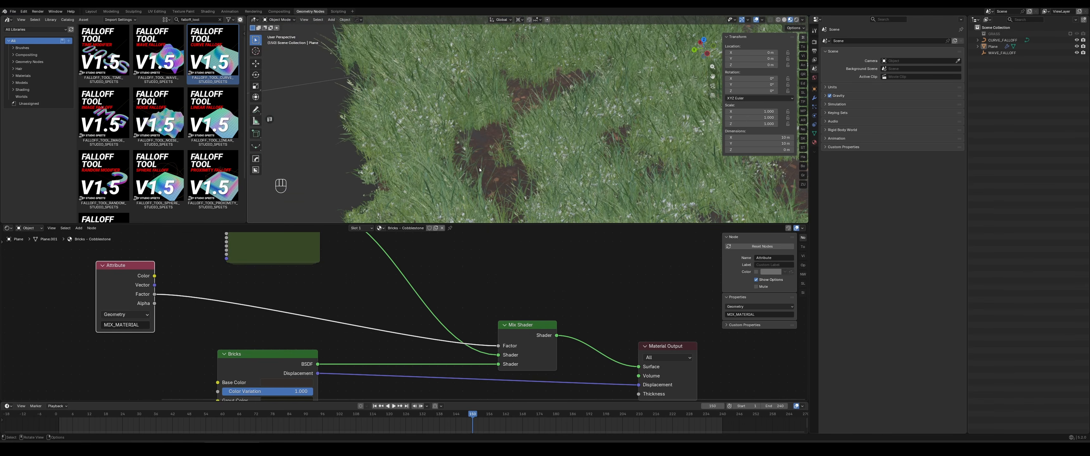
{"action": "scroll", "coordinate": [549, 112], "scroll_direction": "down", "scroll_amount": 4}
{"action": "middle_click_drag", "start_coordinate": [549, 111], "coordinate": [528, 147], "text": "shift"}
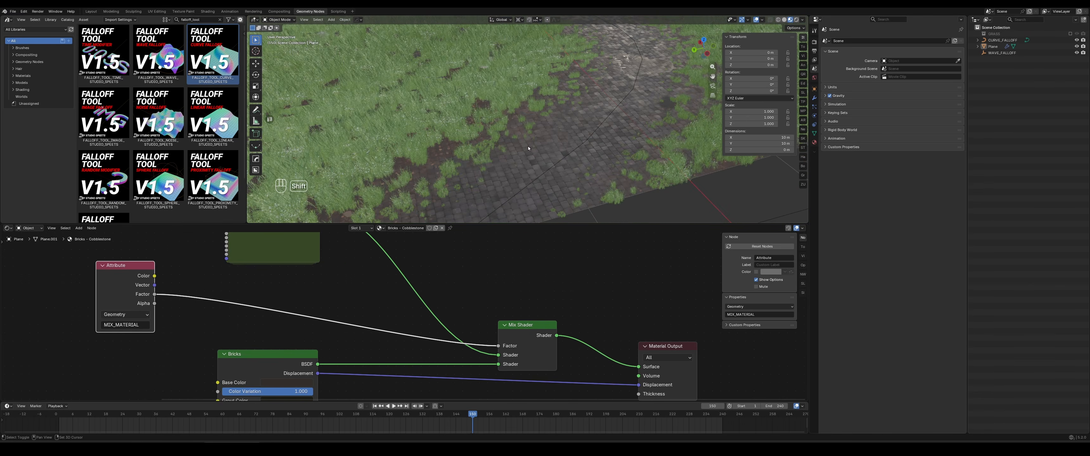
{"action": "scroll", "coordinate": [472, 162], "scroll_direction": "up", "scroll_amount": 6}
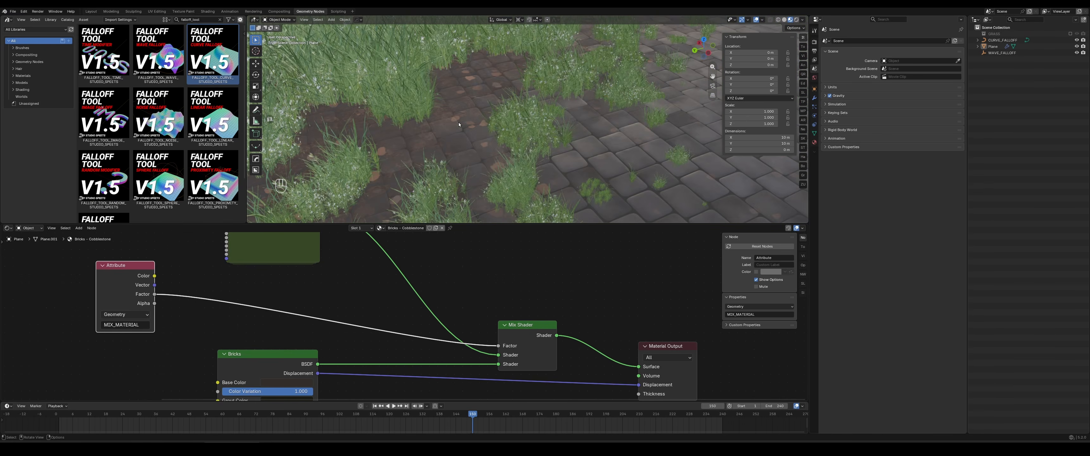
{"action": "scroll", "coordinate": [615, 151], "scroll_direction": "down", "scroll_amount": 4}
{"action": "middle_click_drag", "start_coordinate": [614, 150], "coordinate": [489, 163]}
Save the file and switch the node area back to the Geometry Node Editor
{"action": "key", "text": "ctrl+s"}
{"action": "left_click", "coordinate": [8, 228]}
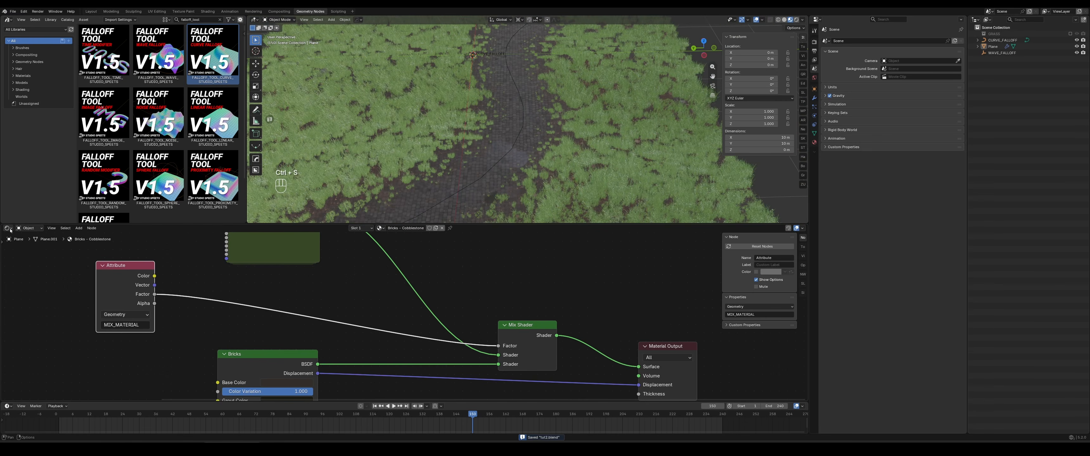
{"action": "left_click", "coordinate": [25, 272]}
{"action": "scroll", "coordinate": [554, 339], "scroll_direction": "down", "scroll_amount": 4}
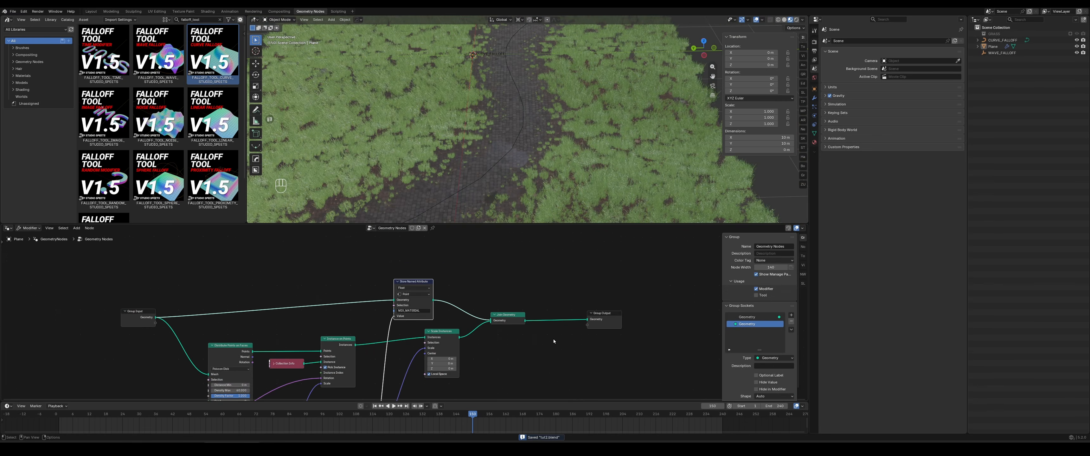
Edit the falloff curve and move one of its control points along the Y axis to reshape the path
{"action": "left_click", "coordinate": [524, 122]}
{"action": "key", "text": "Tab"}
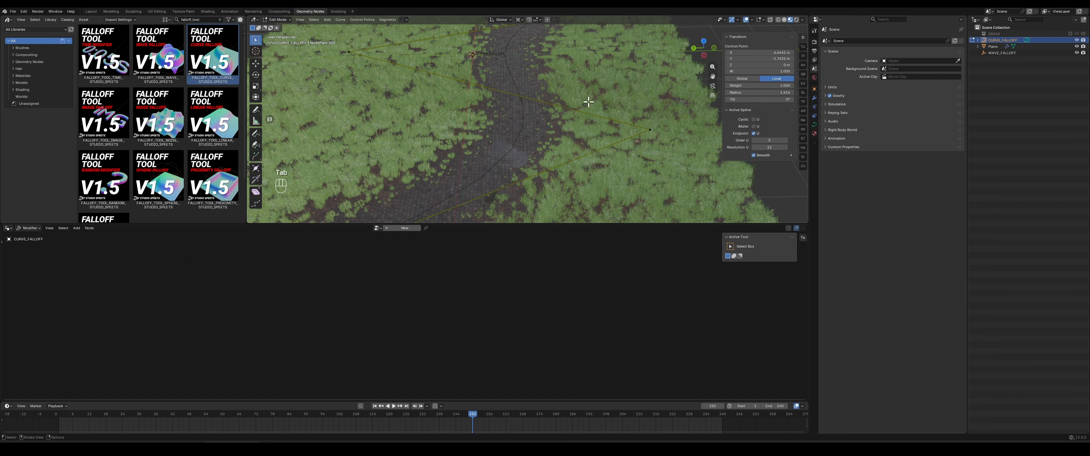
{"action": "left_click", "coordinate": [650, 129]}
{"action": "key", "text": "g"}
{"action": "key", "text": "y"}
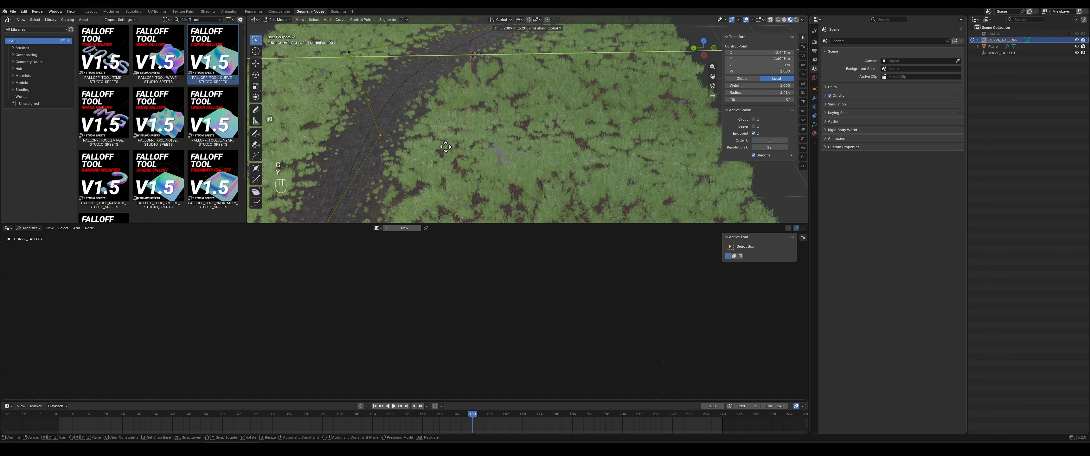
{"action": "left_click", "coordinate": [480, 146]}
Move another control point of the falloff curve along the Y axis and return to Object Mode
{"action": "middle_click_drag", "start_coordinate": [480, 146], "coordinate": [549, 147], "text": "shift"}
{"action": "left_click", "coordinate": [476, 123]}
{"action": "key", "text": "g"}
{"action": "key", "text": "y"}
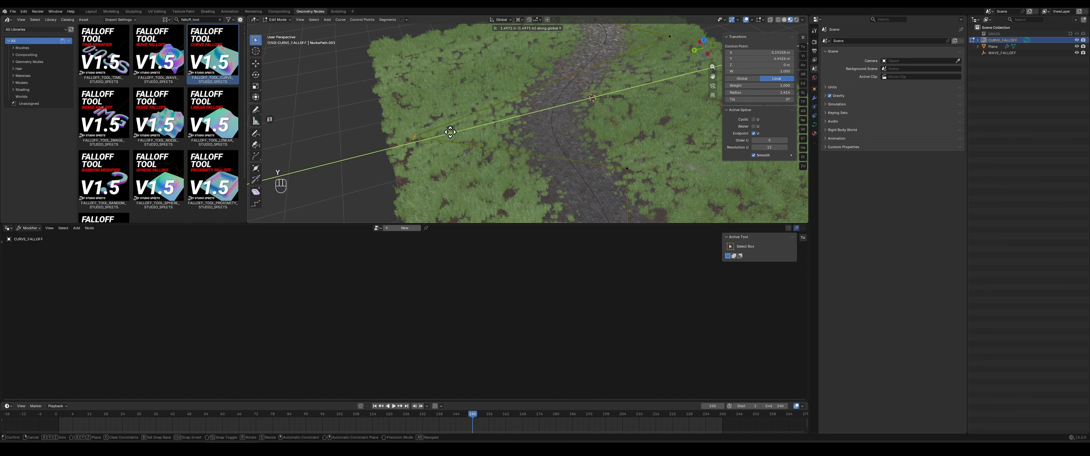
{"action": "left_click", "coordinate": [444, 133]}
{"action": "middle_click_drag", "start_coordinate": [598, 217], "coordinate": [569, 185], "text": "shift"}
{"action": "key", "text": "Tab"}
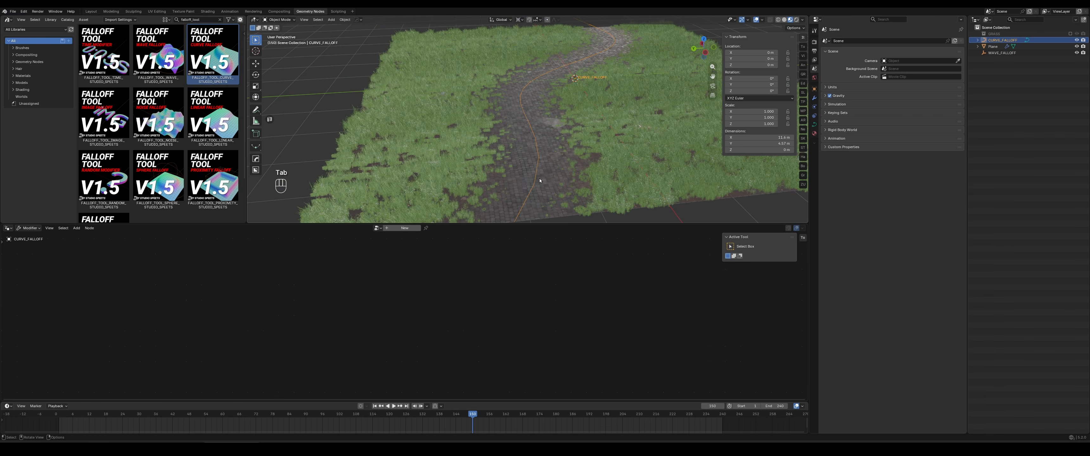
Select the plane and widen its curve falloff node so the full node name fits
{"action": "left_click", "coordinate": [526, 155]}
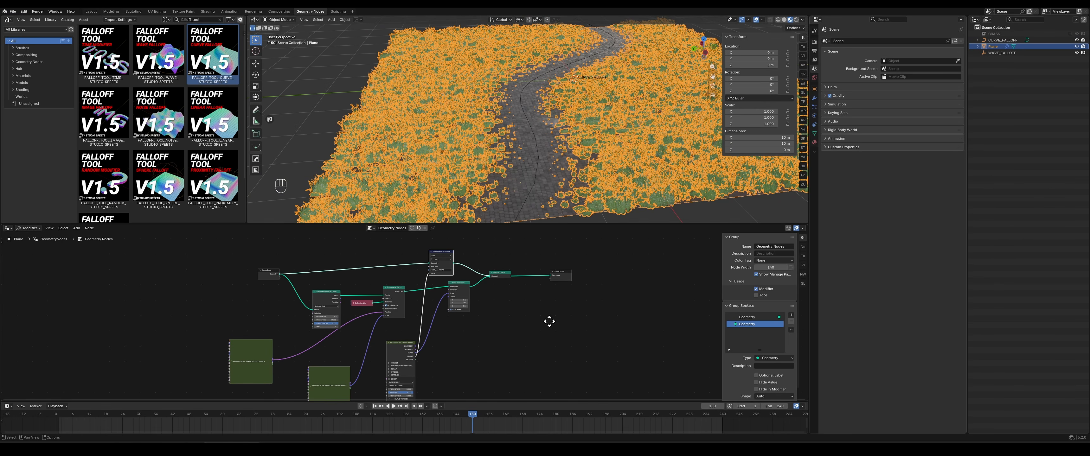
{"action": "middle_click_drag", "start_coordinate": [551, 322], "coordinate": [546, 274]}
{"action": "scroll", "coordinate": [532, 310], "scroll_direction": "up", "scroll_amount": 13}
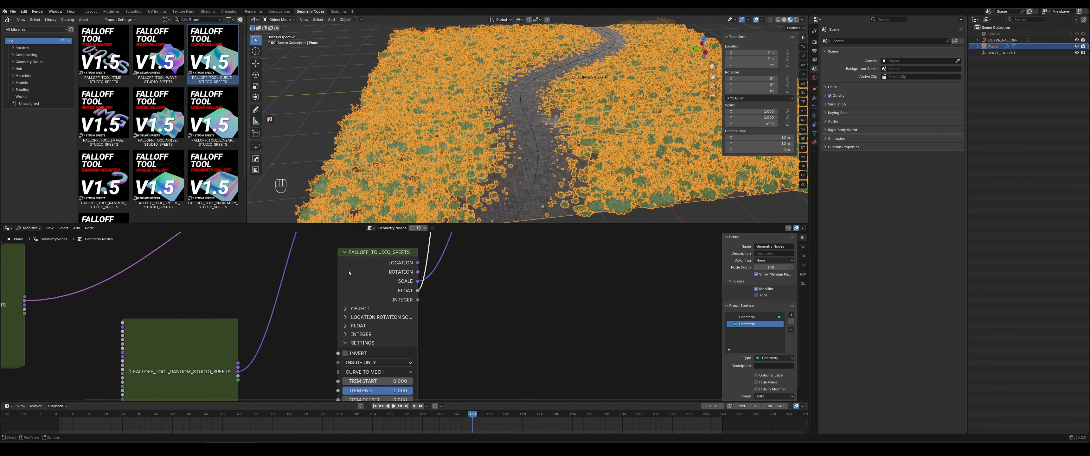
{"action": "left_click_drag", "start_coordinate": [338, 273], "coordinate": [313, 278]}
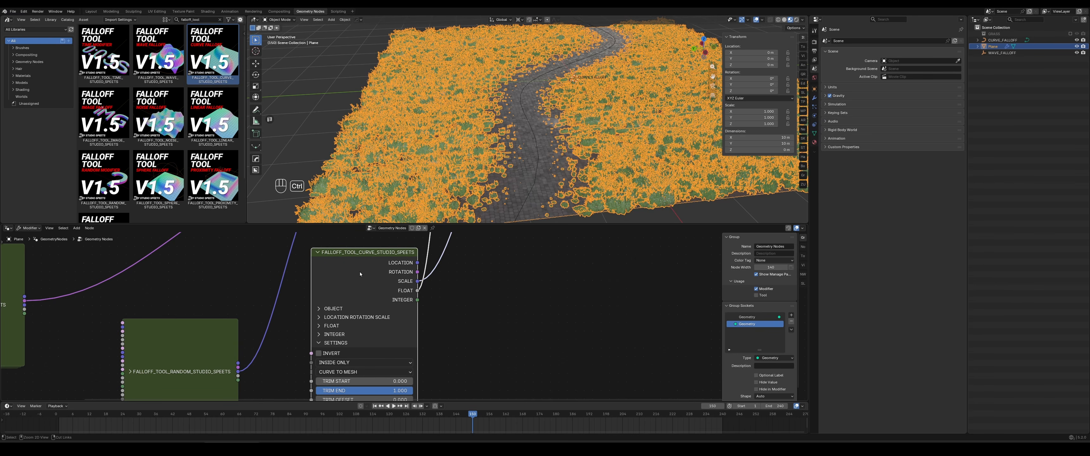
Duplicate the curve falloff node, place the copy beside the original and transfer the original's Float link to the copy's Float output
{"action": "key", "text": "ctrl+c"}
{"action": "key", "text": "ctrl+v"}
{"action": "key", "text": "g"}
{"action": "left_click", "coordinate": [538, 303]}
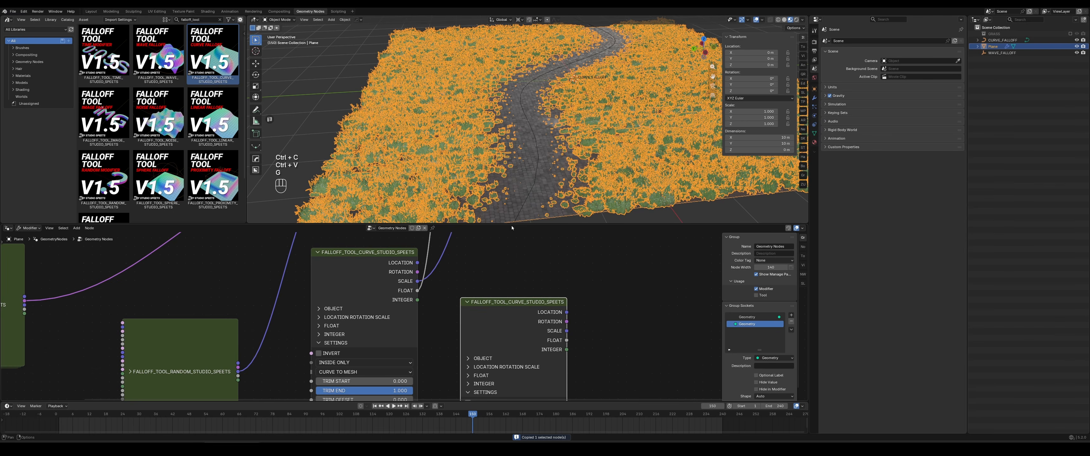
{"action": "scroll", "coordinate": [577, 312], "scroll_direction": "down", "scroll_amount": 1}
{"action": "middle_click_drag", "start_coordinate": [577, 311], "coordinate": [499, 346]}
{"action": "scroll", "coordinate": [498, 346], "scroll_direction": "down", "scroll_amount": 4}
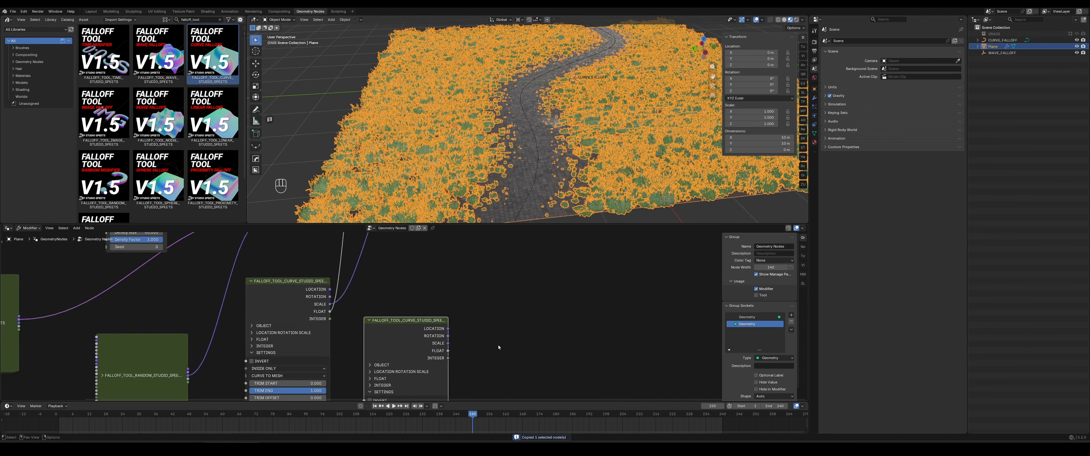
{"action": "left_click_drag", "start_coordinate": [341, 313], "coordinate": [443, 348], "text": "ctrl"}
Try the Clamp range options on the copied curve falloff node with Adjust Falloff Influence set to 0
{"action": "middle_click_drag", "start_coordinate": [473, 375], "coordinate": [503, 271]}
{"action": "scroll", "coordinate": [502, 327], "scroll_direction": "up", "scroll_amount": 6}
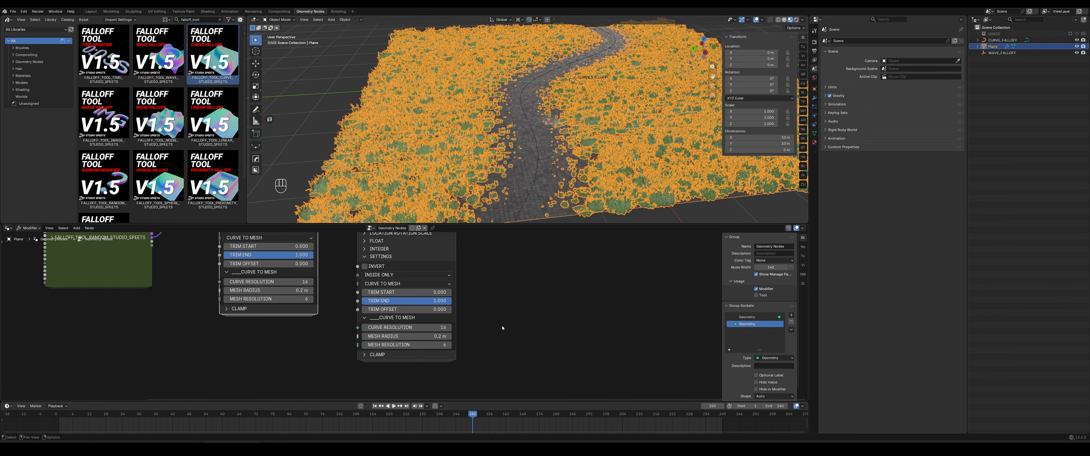
{"action": "left_click", "coordinate": [380, 248]}
{"action": "left_click", "coordinate": [376, 256]}
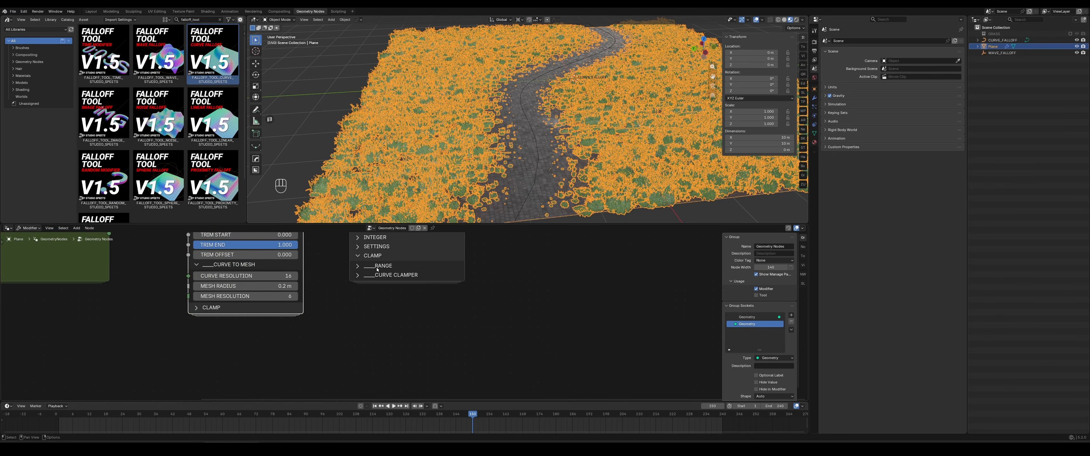
{"action": "left_click", "coordinate": [377, 266]}
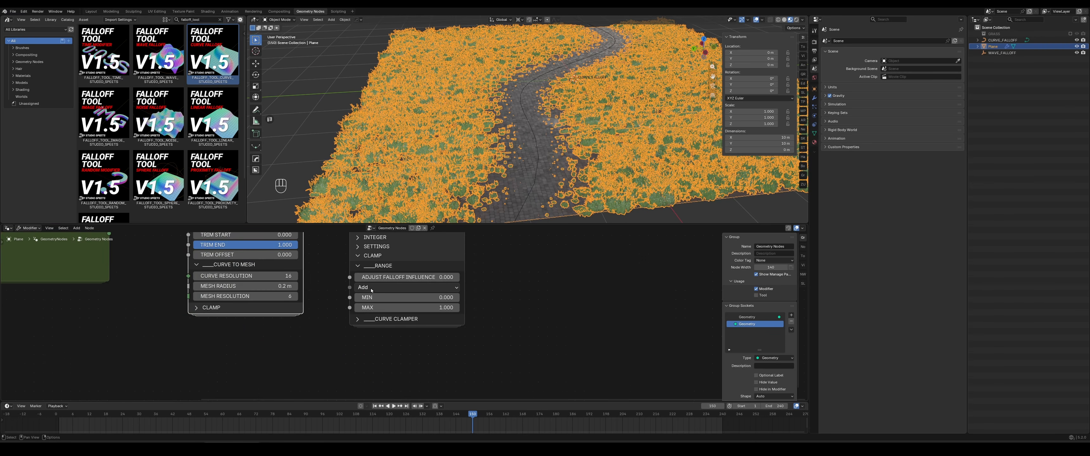
{"action": "left_click", "coordinate": [413, 277]}
{"action": "type", "text": "0"}
{"action": "key", "text": "Return"}
{"action": "scroll", "coordinate": [491, 267], "scroll_direction": "up", "scroll_amount": 5}
{"action": "middle_click_drag", "start_coordinate": [491, 266], "coordinate": [529, 309]}
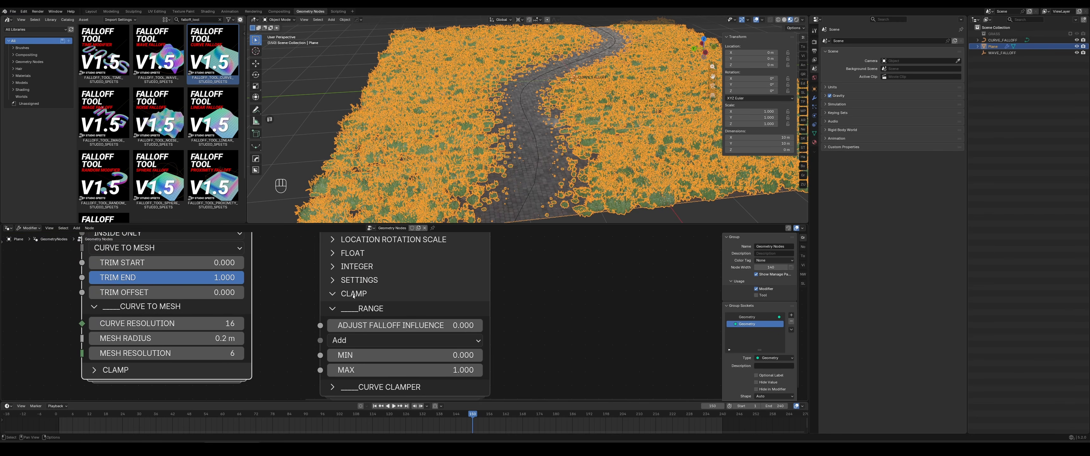
{"action": "left_click", "coordinate": [353, 294]}
Try larger mesh radii in the copied curve falloff node's Curve to Mesh settings, then set the radius to 0.2 m
{"action": "left_click", "coordinate": [357, 280]}
{"action": "middle_click_drag", "start_coordinate": [567, 359], "coordinate": [549, 304]}
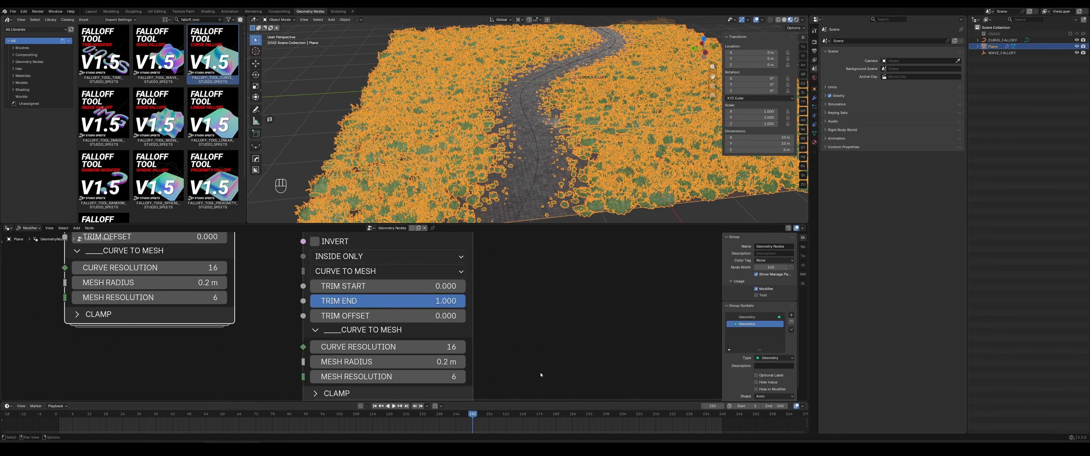
{"action": "middle_click_drag", "start_coordinate": [540, 373], "coordinate": [530, 310]}
{"action": "scroll", "coordinate": [497, 326], "scroll_direction": "up", "scroll_amount": 1}
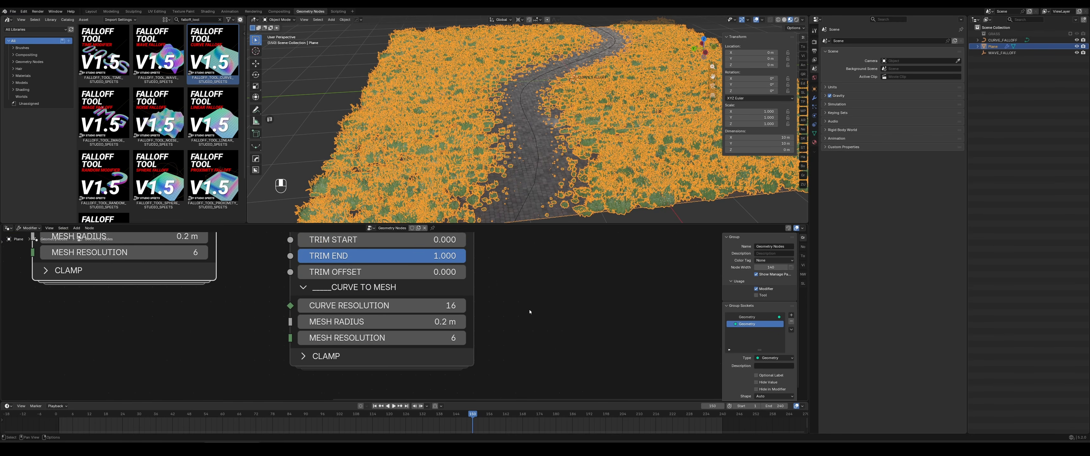
{"action": "scroll", "coordinate": [529, 310], "scroll_direction": "down", "scroll_amount": 1}
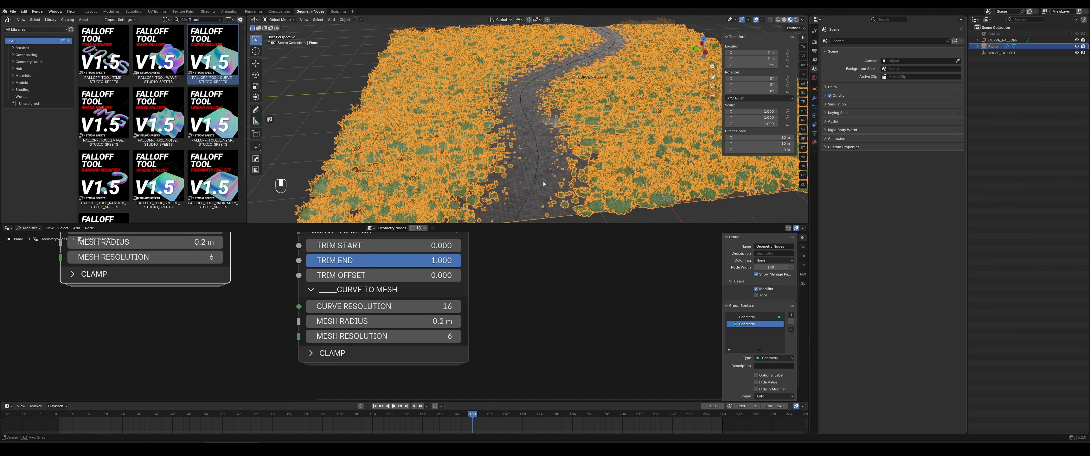
{"action": "scroll", "coordinate": [546, 192], "scroll_direction": "up", "scroll_amount": 4}
{"action": "middle_click_drag", "start_coordinate": [546, 191], "coordinate": [457, 173], "text": "shift"}
{"action": "scroll", "coordinate": [485, 317], "scroll_direction": "up", "scroll_amount": 1}
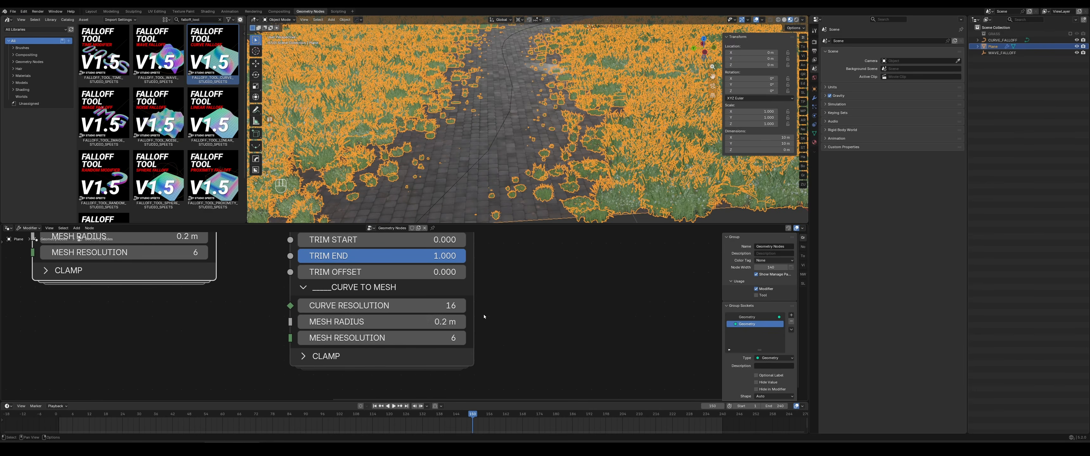
{"action": "left_click_drag", "start_coordinate": [446, 321], "coordinate": [449, 322], "text": "shift"}
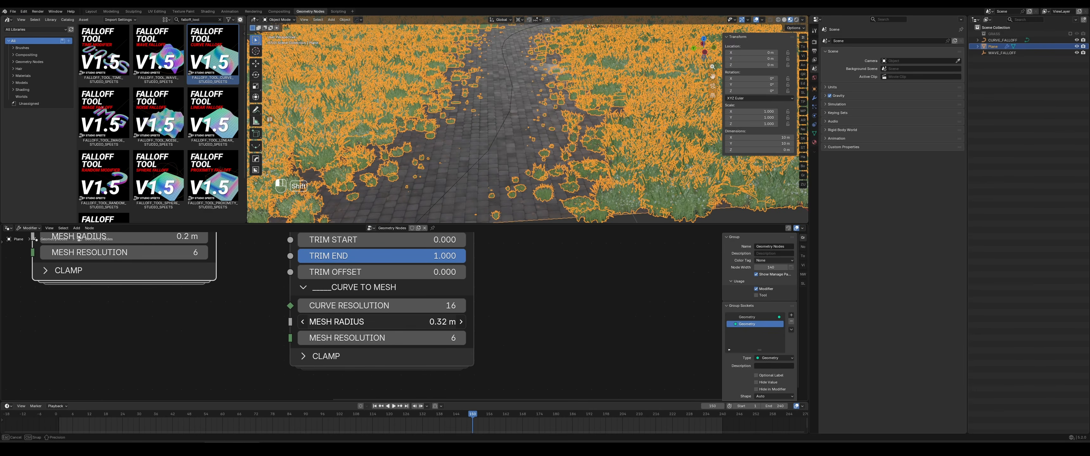
{"action": "left_click_drag", "start_coordinate": [382, 321], "coordinate": [382, 322], "text": "shift"}
{"action": "middle_click_drag", "start_coordinate": [487, 140], "coordinate": [551, 152]}
{"action": "left_click_drag", "start_coordinate": [382, 321], "coordinate": [406, 322], "text": "shift"}
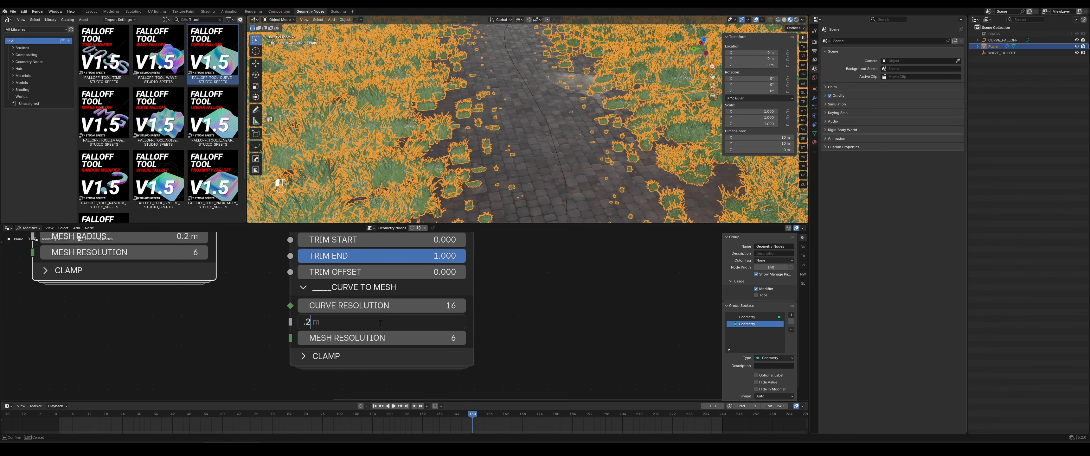
Set the mesh radius to 1.1 m on the original curve falloff node and 0 m on its copy
{"action": "middle_click_drag", "start_coordinate": [166, 331], "coordinate": [339, 330]}
{"action": "mouse_move", "coordinate": [339, 316]}
{"action": "left_mouse_down", "text": "shift"}
{"action": "mouse_move", "coordinate": [372, 316]}
{"action": "mouse_move", "coordinate": [360, 315]}
{"action": "left_mouse_up", "text": "shift"}
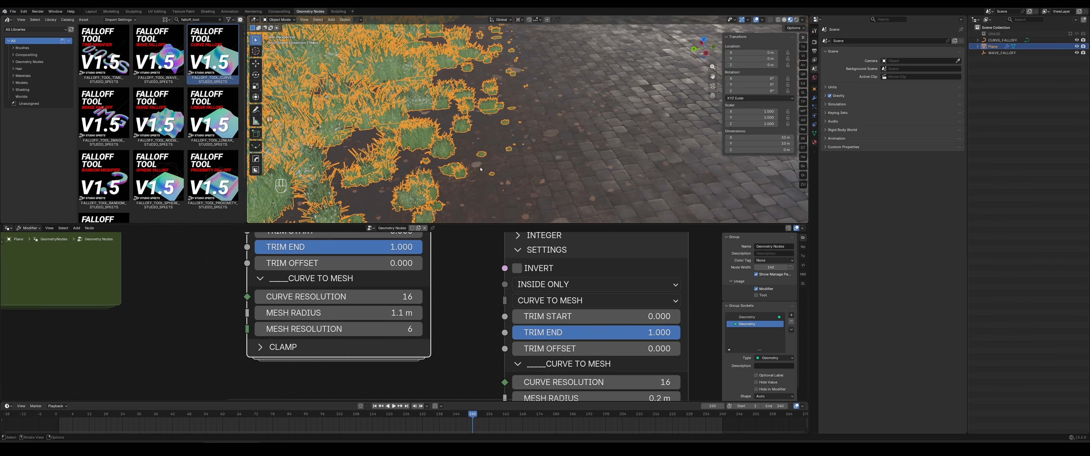
{"action": "scroll", "coordinate": [480, 169], "scroll_direction": "down", "scroll_amount": 3}
{"action": "middle_click_drag", "start_coordinate": [487, 357], "coordinate": [381, 300]}
{"action": "left_click_drag", "start_coordinate": [491, 341], "coordinate": [491, 341], "text": "shift"}
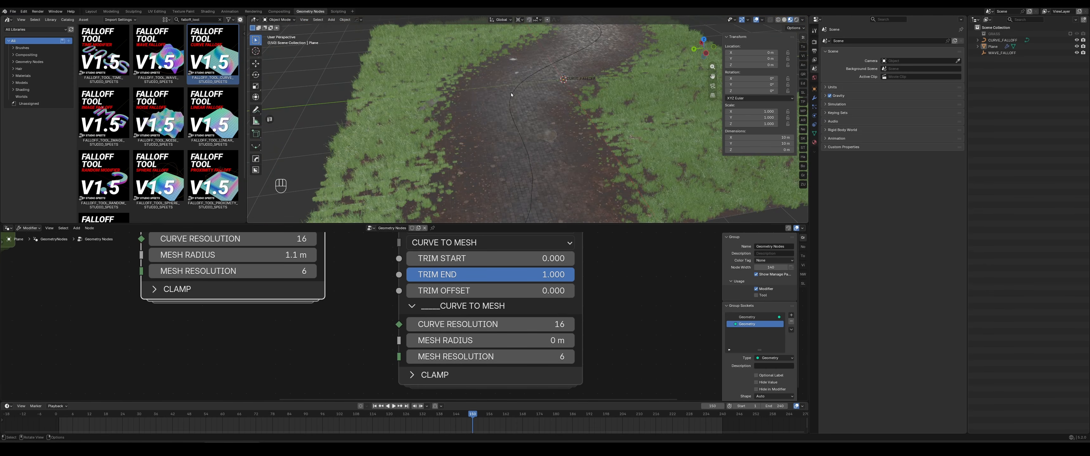
Edit the falloff curve and move a control point in the middle of the path along the Y axis
{"action": "left_click", "coordinate": [511, 93]}
{"action": "key", "text": "Tab"}
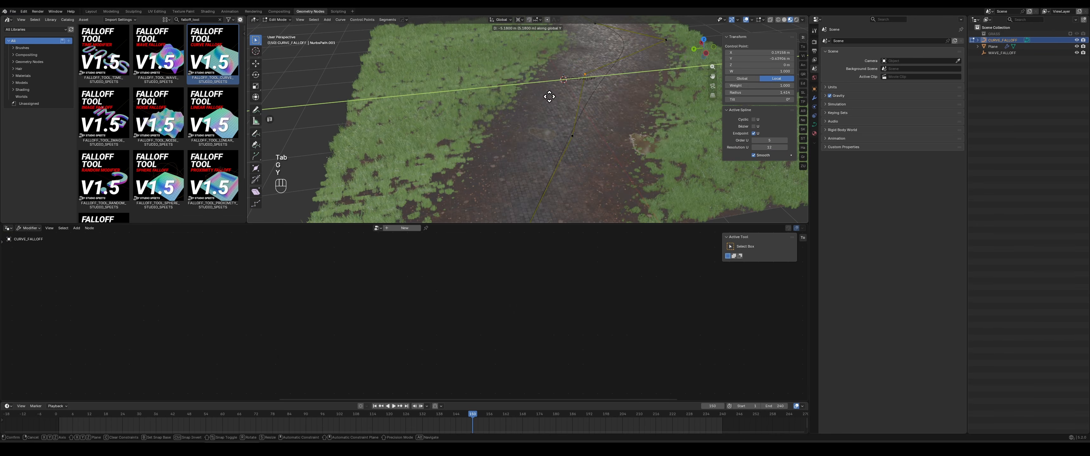
{"action": "left_click", "coordinate": [598, 99]}
{"action": "middle_click_drag", "start_coordinate": [598, 100], "coordinate": [563, 134]}
{"action": "middle_click_drag", "start_coordinate": [522, 165], "coordinate": [552, 168]}
{"action": "scroll", "coordinate": [550, 105], "scroll_direction": "down", "scroll_amount": 4}
{"action": "middle_click_drag", "start_coordinate": [550, 104], "coordinate": [546, 122], "text": "shift"}
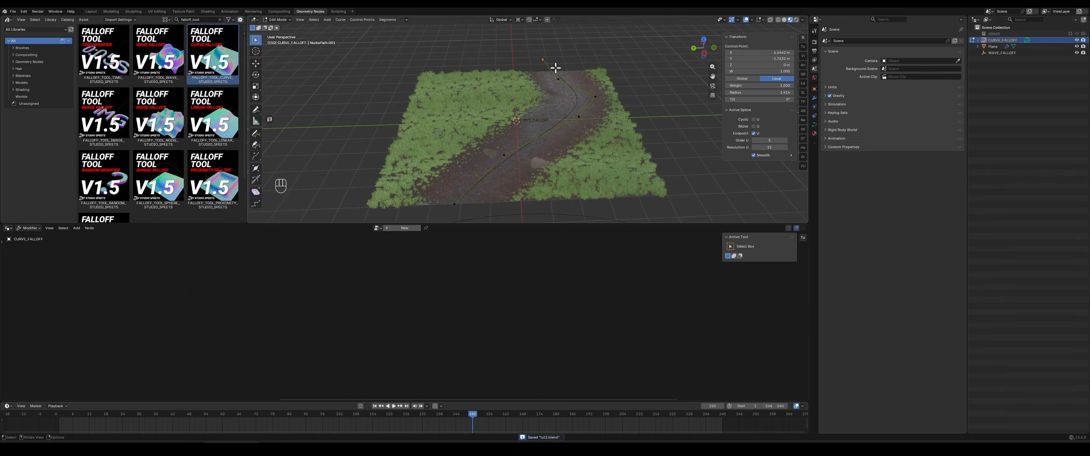
Move the control points at the far end of the falloff curve along Y, play the animation and return to Object Mode
{"action": "left_click", "coordinate": [492, 71]}
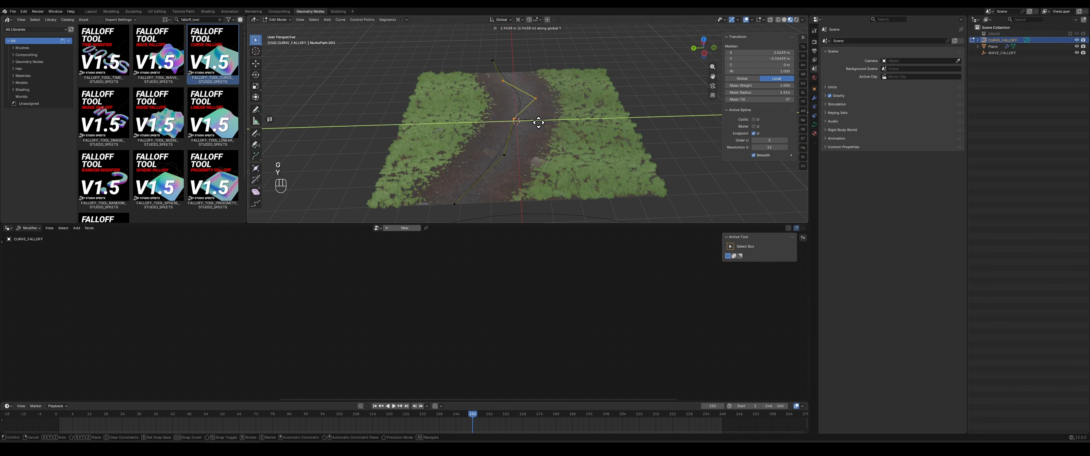
{"action": "left_click", "coordinate": [545, 152]}
{"action": "middle_click_drag", "start_coordinate": [566, 156], "coordinate": [519, 147]}
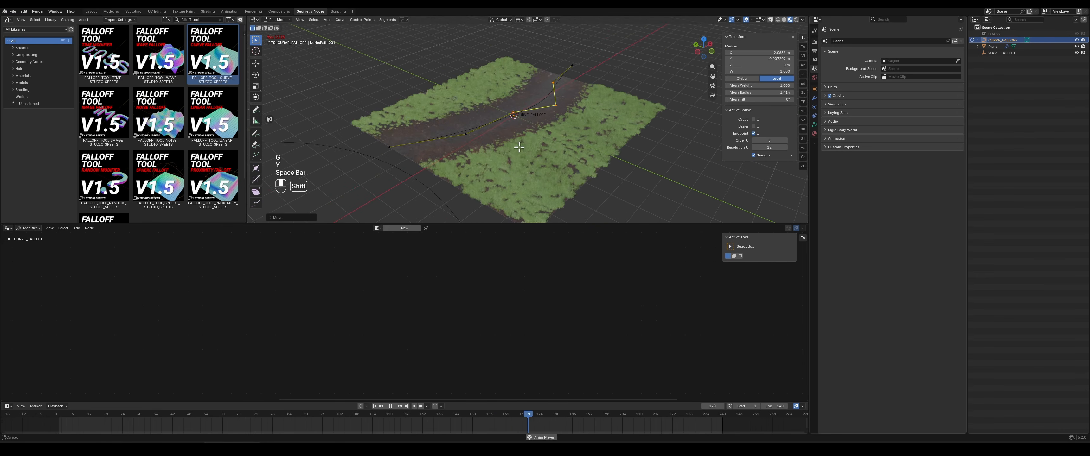
{"action": "middle_click_drag", "start_coordinate": [533, 173], "coordinate": [584, 146], "text": "ctrl"}
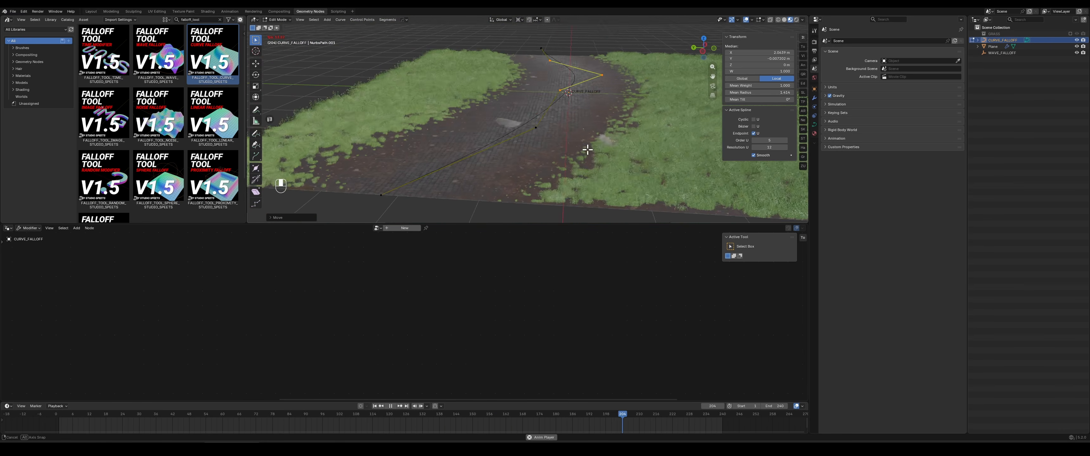
{"action": "key", "text": "Tab"}
Select the plane and set the mesh radius to 0.09 m on the copied curve falloff node and 0.51 m on the original
{"action": "left_click", "coordinate": [569, 147]}
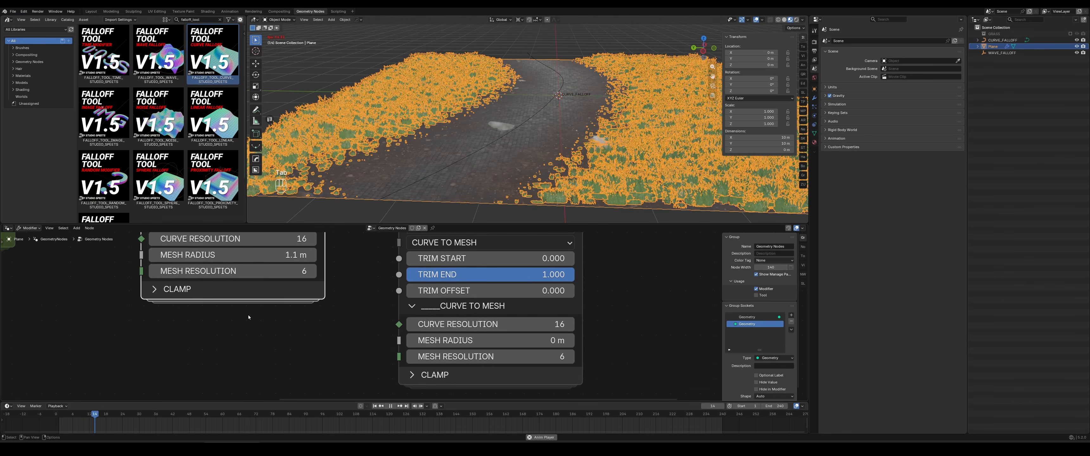
{"action": "middle_click_drag", "start_coordinate": [250, 313], "coordinate": [301, 341]}
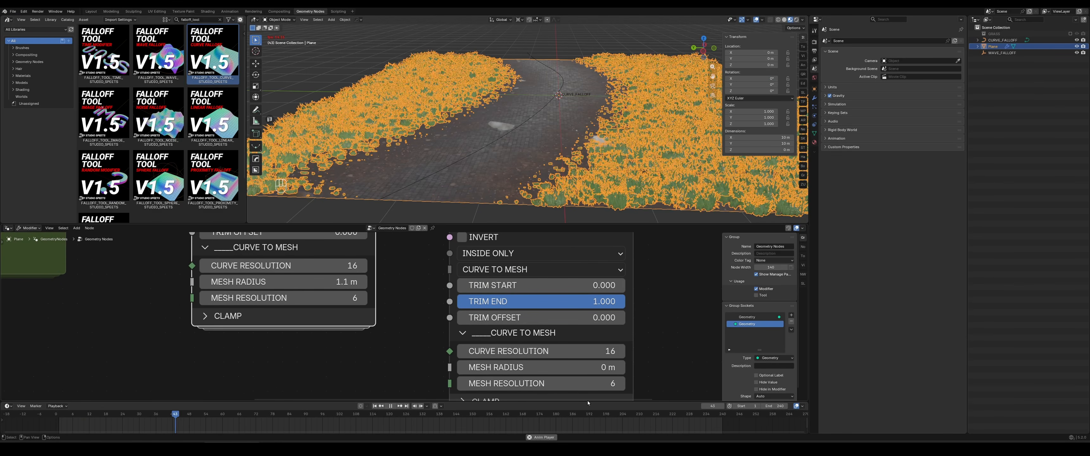
{"action": "left_click_drag", "start_coordinate": [537, 367], "coordinate": [546, 367], "text": "shift"}
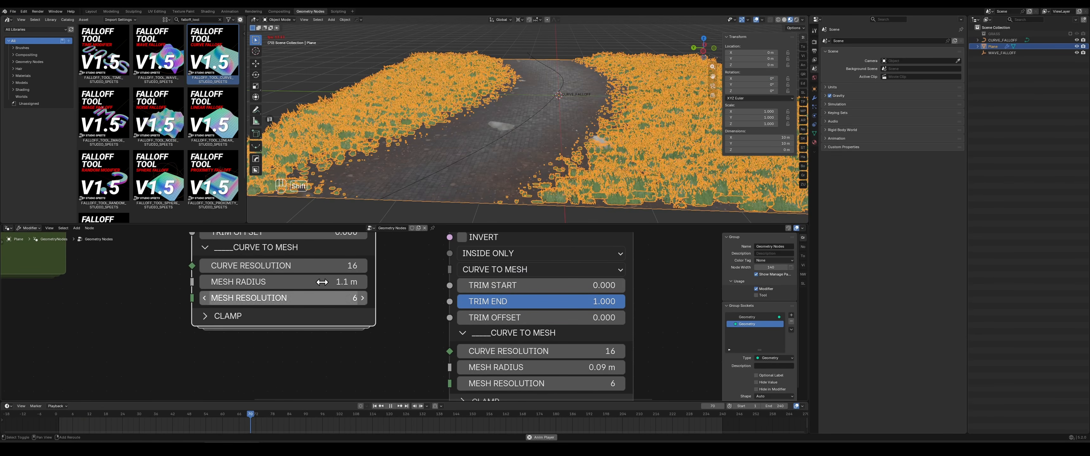
{"action": "left_click_drag", "start_coordinate": [324, 282], "coordinate": [204, 282], "text": "shift"}
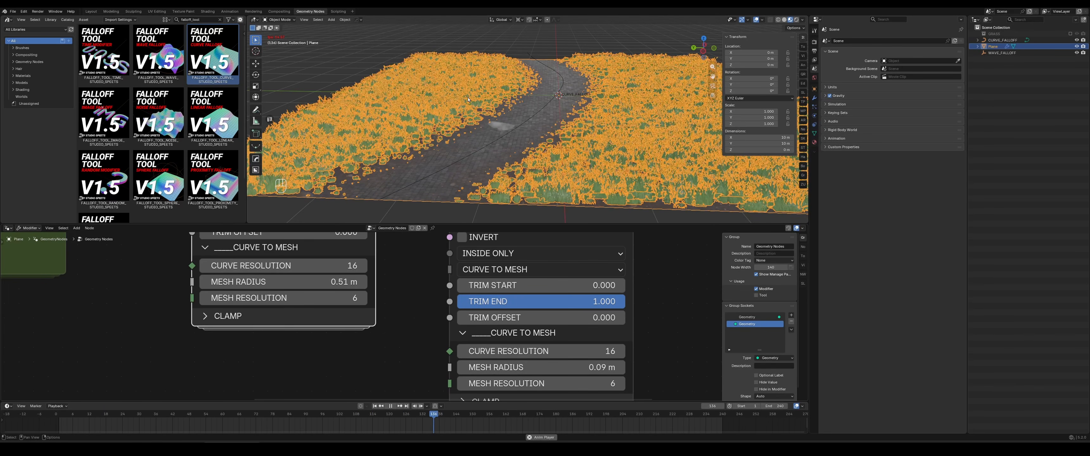
{"action": "left_click", "coordinate": [365, 81]}
{"action": "scroll", "coordinate": [578, 161], "scroll_direction": "up", "scroll_amount": 2}
{"action": "middle_click_drag", "start_coordinate": [578, 161], "coordinate": [550, 138]}
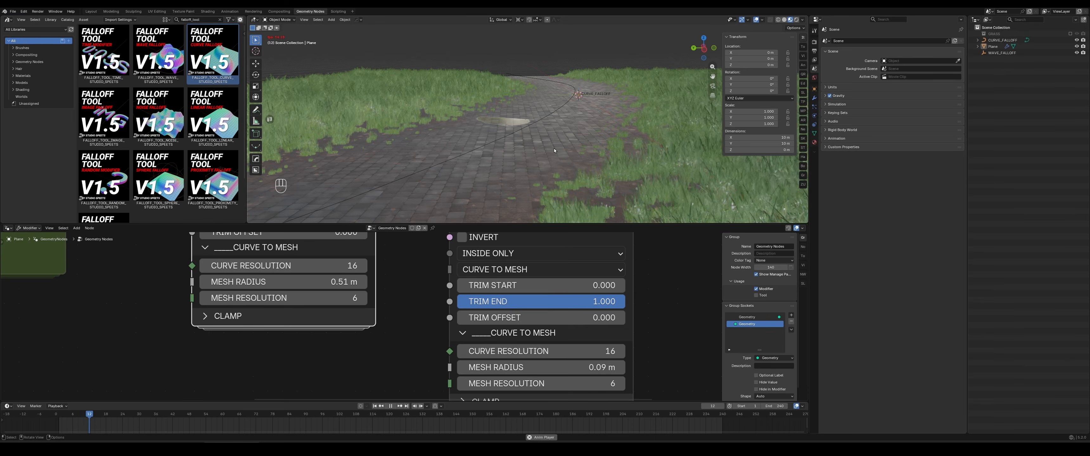
Reselect the plane, then move the copied curve falloff node above the main node chain and collapse it
{"action": "left_click", "coordinate": [554, 149]}
{"action": "scroll", "coordinate": [402, 260], "scroll_direction": "down", "scroll_amount": 5}
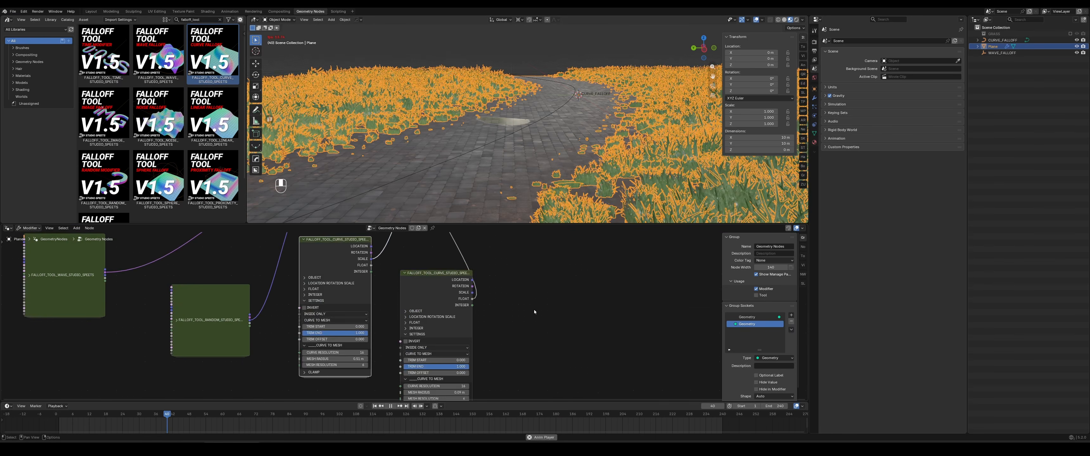
{"action": "scroll", "coordinate": [508, 300], "scroll_direction": "down", "scroll_amount": 5}
{"action": "scroll", "coordinate": [500, 335], "scroll_direction": "left", "scroll_amount": 3}
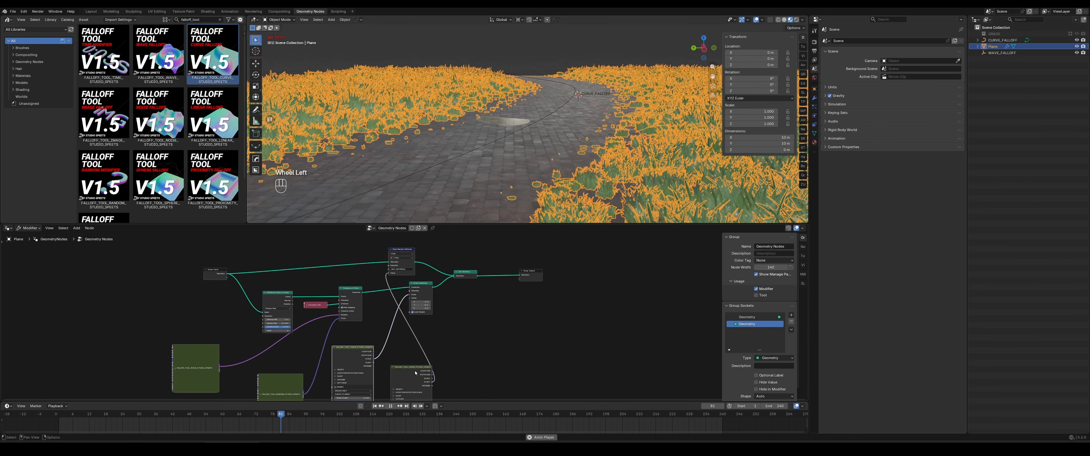
{"action": "key", "text": "g"}
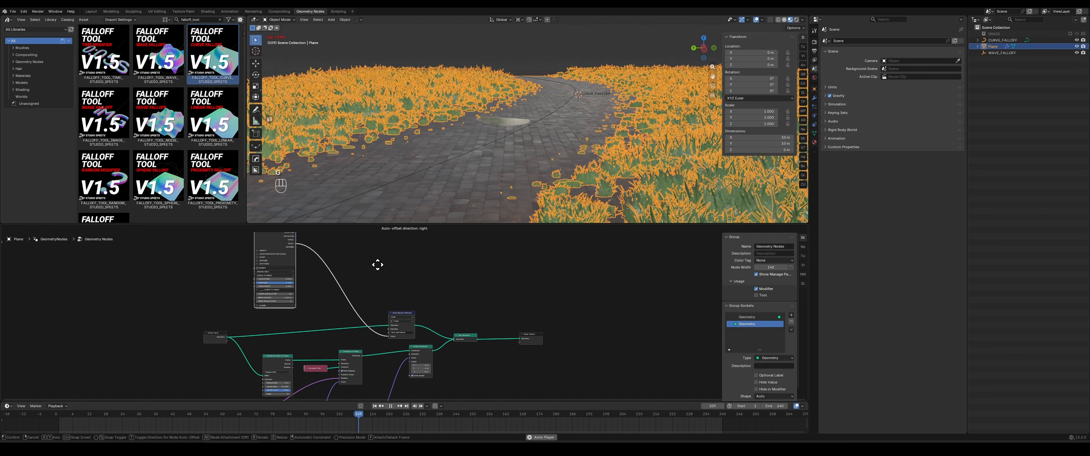
{"action": "left_click", "coordinate": [370, 270]}
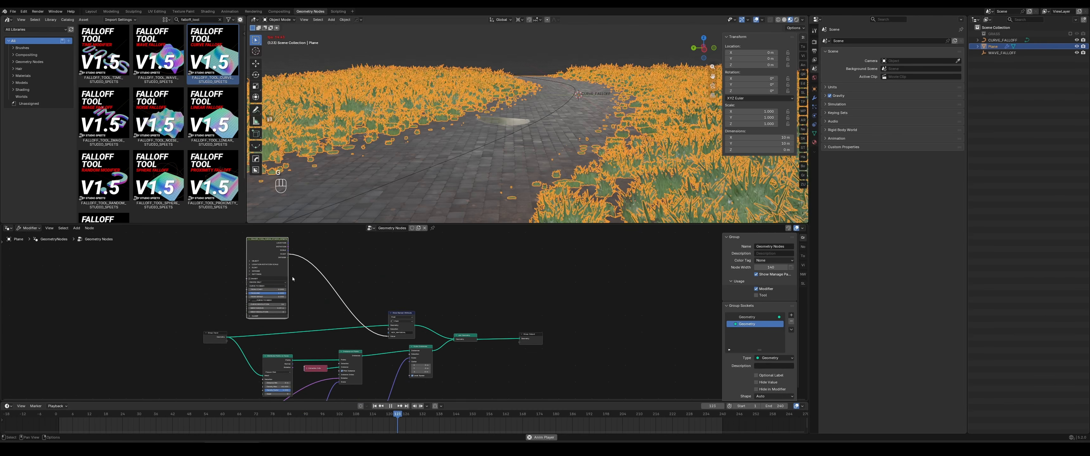
{"action": "left_click", "coordinate": [249, 240]}
{"action": "key", "text": "g"}
{"action": "left_click", "coordinate": [248, 285]}
Shift the Join Geometry, Group Output and Scale Instances nodes further along the chain to spread out the node tree
{"action": "middle_click_drag", "start_coordinate": [563, 328], "coordinate": [572, 257]}
{"action": "left_click_drag", "start_coordinate": [577, 251], "coordinate": [525, 299]}
{"action": "key", "text": "g"}
{"action": "key", "text": "x"}
{"action": "left_click", "coordinate": [612, 302]}
{"action": "key", "text": "g"}
{"action": "left_click_drag", "start_coordinate": [493, 246], "coordinate": [414, 309]}
{"action": "left_click", "coordinate": [553, 295]}
{"action": "key", "text": "g"}
{"action": "left_click", "coordinate": [450, 311]}
Collapse the original curve falloff node and move it lower beneath the instancing nodes
{"action": "middle_click_drag", "start_coordinate": [352, 352], "coordinate": [398, 317]}
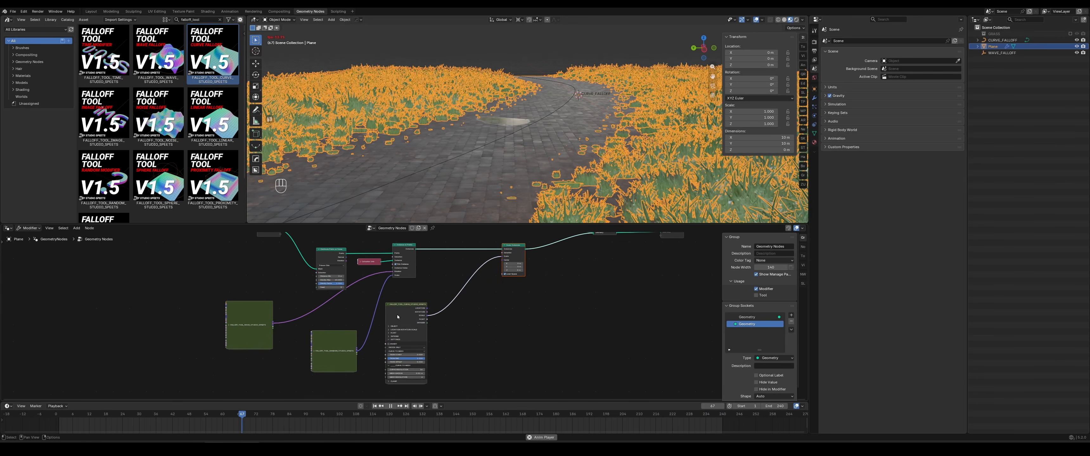
{"action": "left_click", "coordinate": [388, 305]}
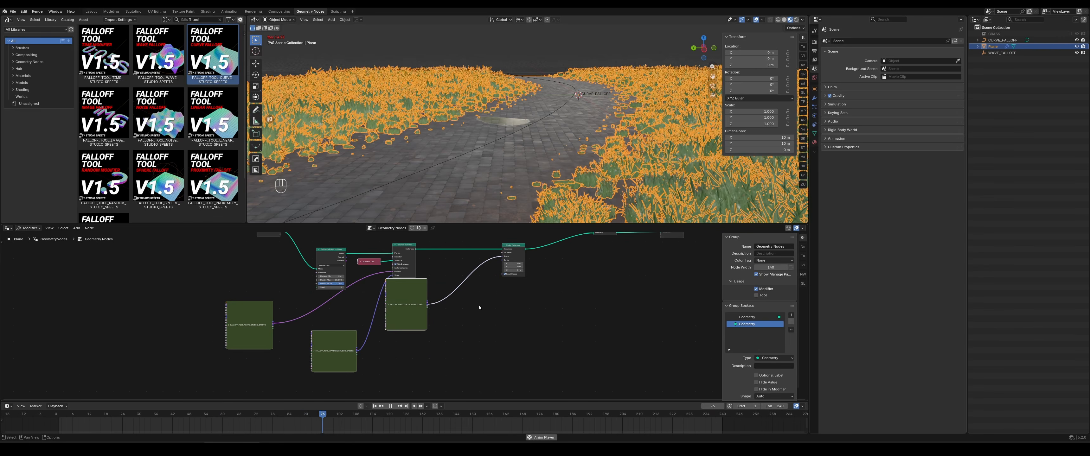
{"action": "key", "text": "g"}
{"action": "left_click", "coordinate": [479, 341]}
{"action": "middle_click_drag", "start_coordinate": [562, 309], "coordinate": [511, 353]}
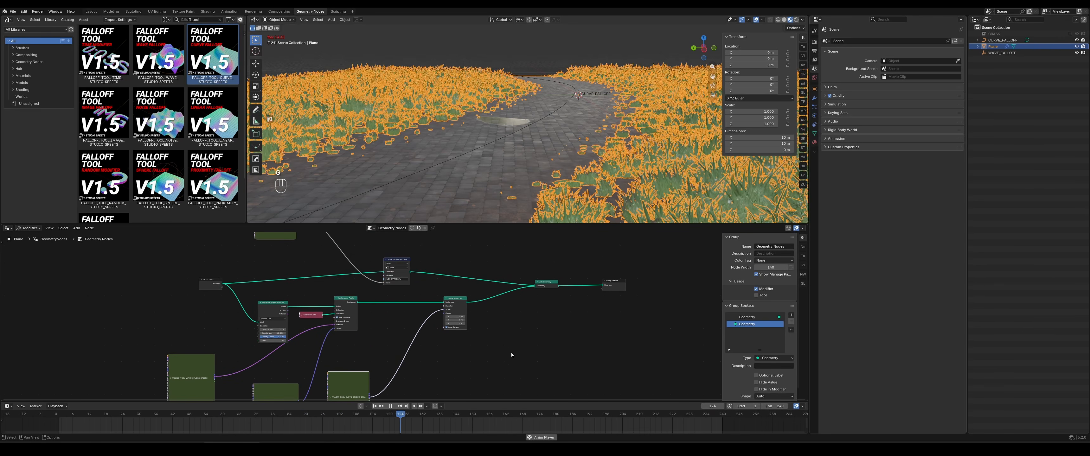
Add a Set Position node on the geometry link between Group Input and Store Named Attribute
{"action": "middle_click_drag", "start_coordinate": [242, 256], "coordinate": [376, 292]}
{"action": "scroll", "coordinate": [375, 292], "scroll_direction": "up", "scroll_amount": 1}
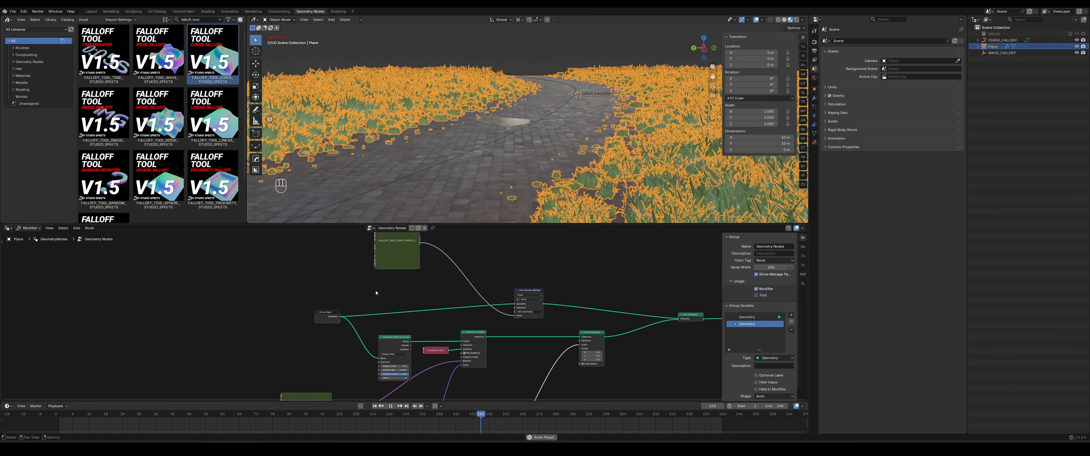
{"action": "scroll", "coordinate": [389, 287], "scroll_direction": "up", "scroll_amount": 2}
{"action": "key", "text": "shift+a"}
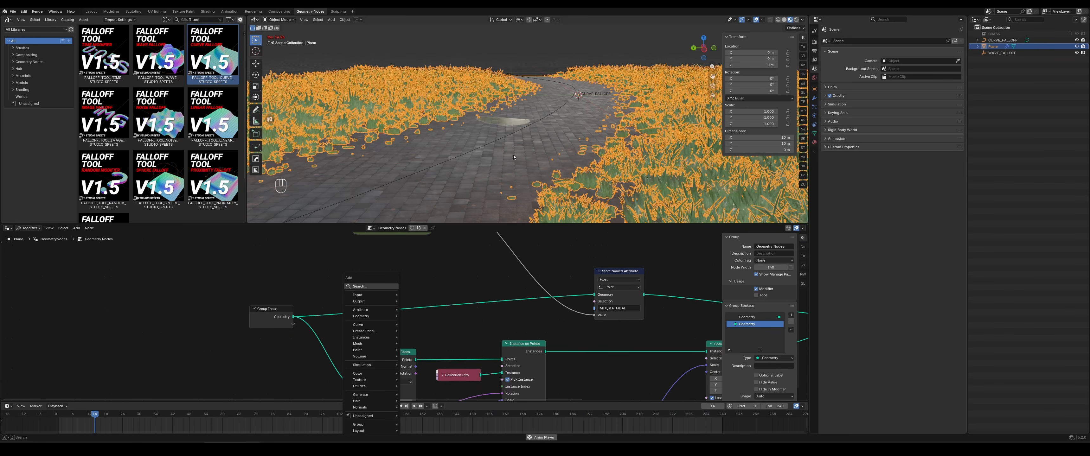
{"action": "left_click", "coordinate": [396, 287]}
{"action": "type", "text": "set pos"}
{"action": "key", "text": "Return"}
{"action": "left_click", "coordinate": [430, 275]}
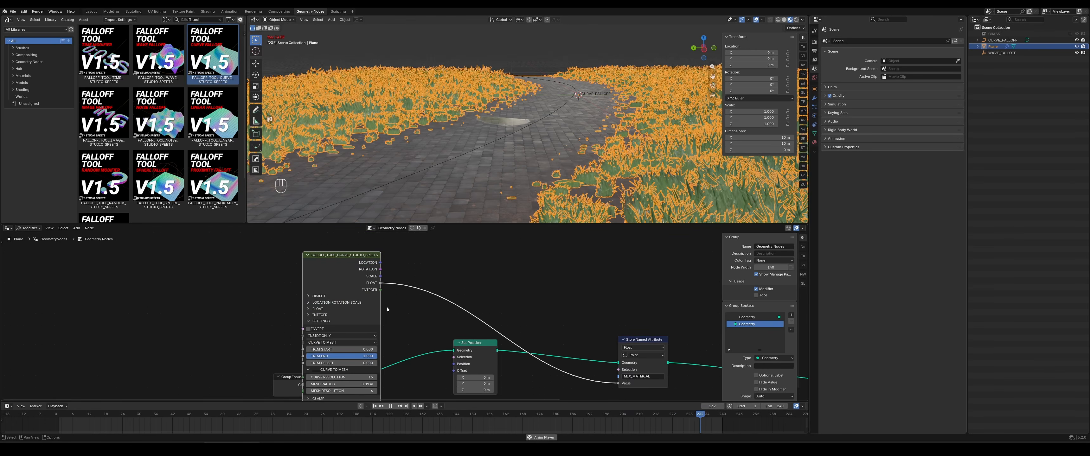
Move the expanded copy of the curve falloff node up, clear of the Group Input node
{"action": "middle_click_drag", "start_coordinate": [461, 294], "coordinate": [408, 283]}
{"action": "key", "text": "g"}
{"action": "left_click", "coordinate": [383, 307]}
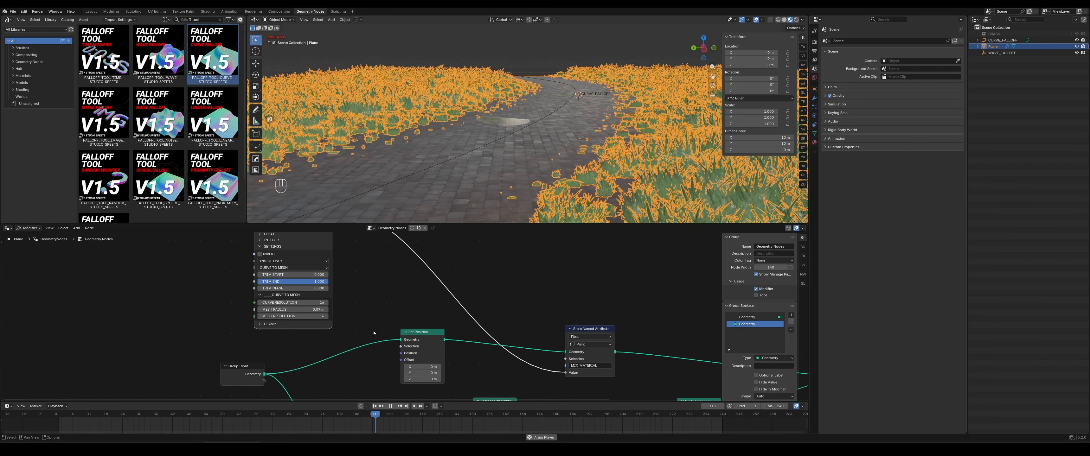
Connect the expanded curve falloff's Location output to the Offset input of the Set Position node
{"action": "middle_click_drag", "start_coordinate": [400, 305], "coordinate": [461, 339]}
{"action": "scroll", "coordinate": [420, 296], "scroll_direction": "down", "scroll_amount": 3}
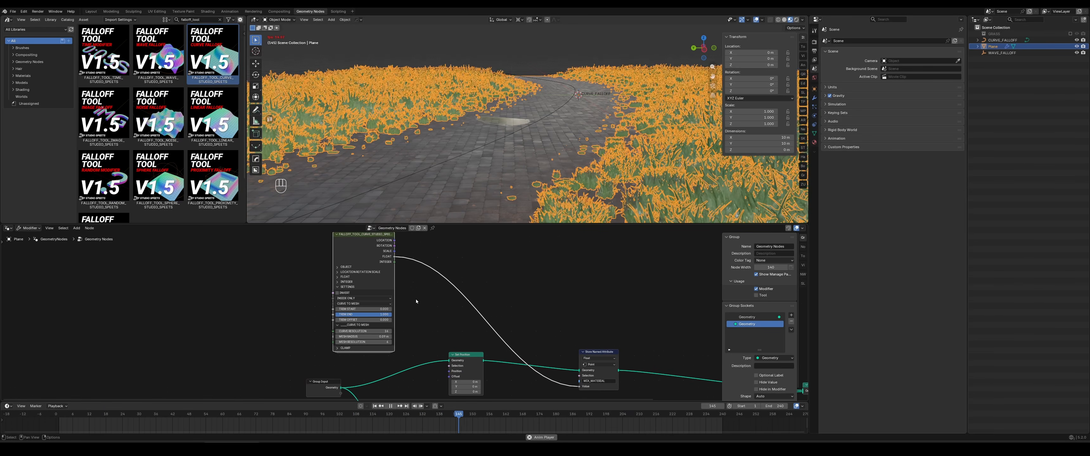
{"action": "middle_click_drag", "start_coordinate": [416, 299], "coordinate": [410, 296]}
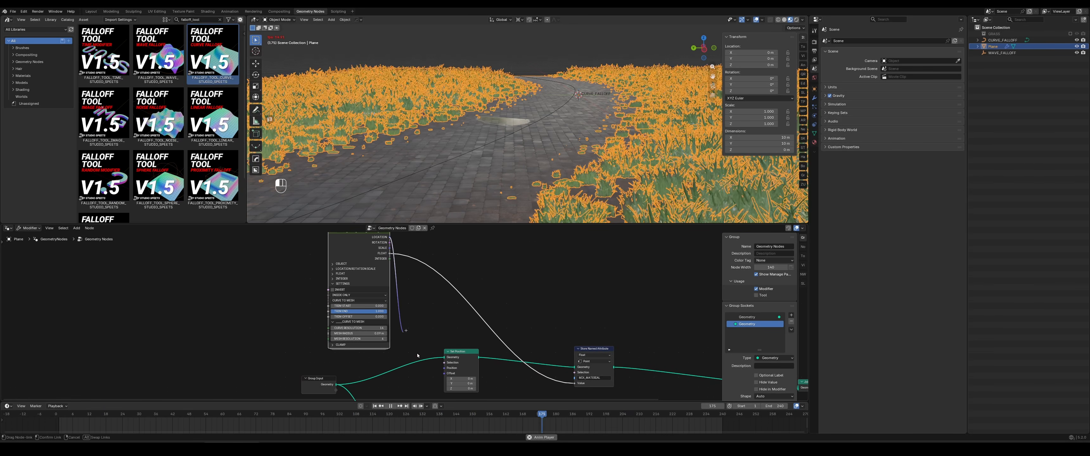
{"action": "middle_click_drag", "start_coordinate": [403, 304], "coordinate": [475, 346]}
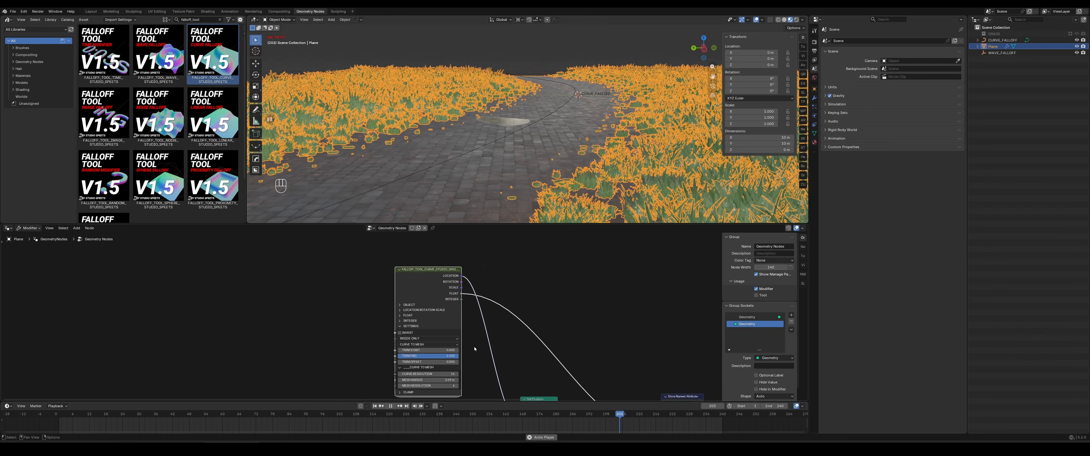
{"action": "scroll", "coordinate": [416, 306], "scroll_direction": "up", "scroll_amount": 2}
Expand the falloff's Location settings and give its Z location a small negative value to sink the path
{"action": "left_click", "coordinate": [415, 307]}
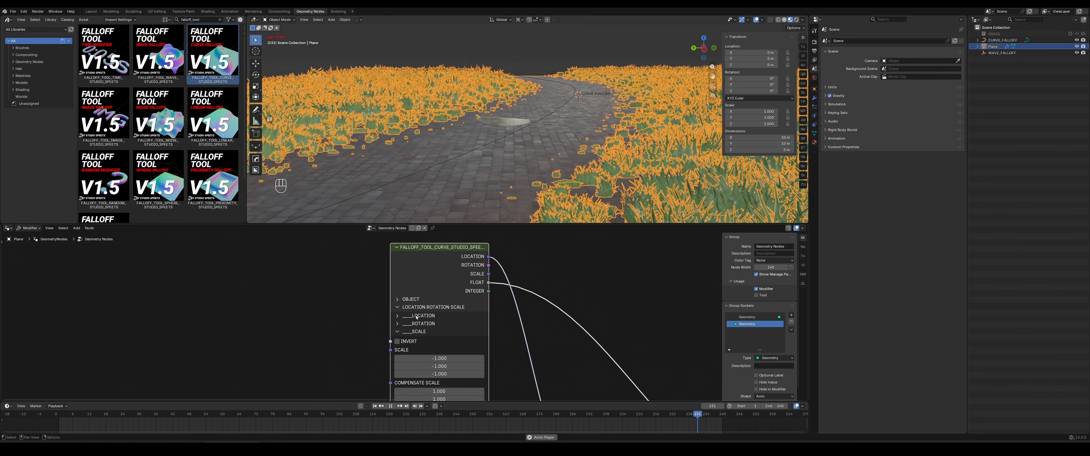
{"action": "left_click", "coordinate": [417, 316]}
{"action": "middle_click_drag", "start_coordinate": [526, 346], "coordinate": [471, 318]}
{"action": "left_click_drag", "start_coordinate": [395, 331], "coordinate": [379, 331], "text": "shift"}
{"action": "middle_click_drag", "start_coordinate": [528, 189], "coordinate": [553, 145], "text": "shift"}
{"action": "scroll", "coordinate": [548, 160], "scroll_direction": "down", "scroll_amount": 2}
{"action": "scroll", "coordinate": [512, 301], "scroll_direction": "down", "scroll_amount": 4}
{"action": "scroll", "coordinate": [553, 146], "scroll_direction": "up", "scroll_amount": 2}
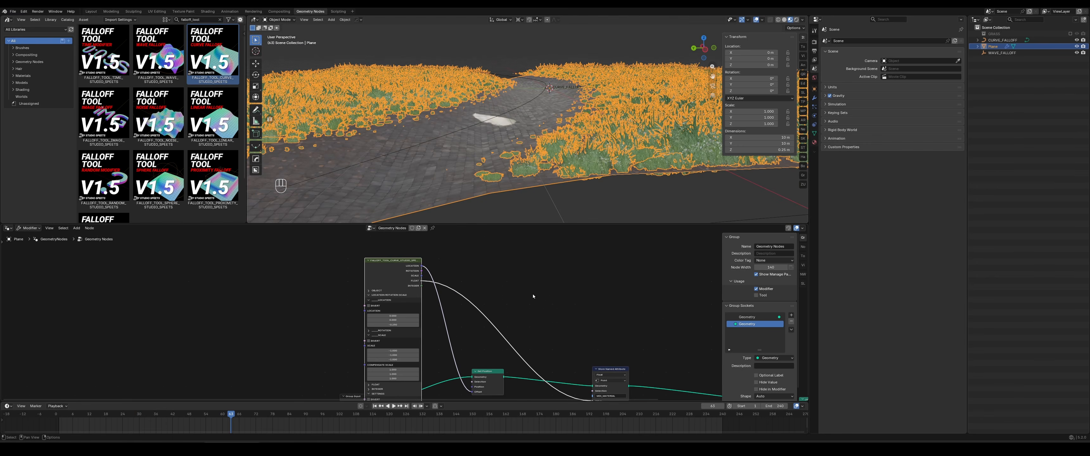
Collapse the curve falloff node and move it farther away from the Set Position node
{"action": "middle_click_drag", "start_coordinate": [533, 297], "coordinate": [533, 244]}
{"action": "scroll", "coordinate": [481, 304], "scroll_direction": "down", "scroll_amount": 1}
{"action": "middle_click_drag", "start_coordinate": [455, 258], "coordinate": [474, 327]}
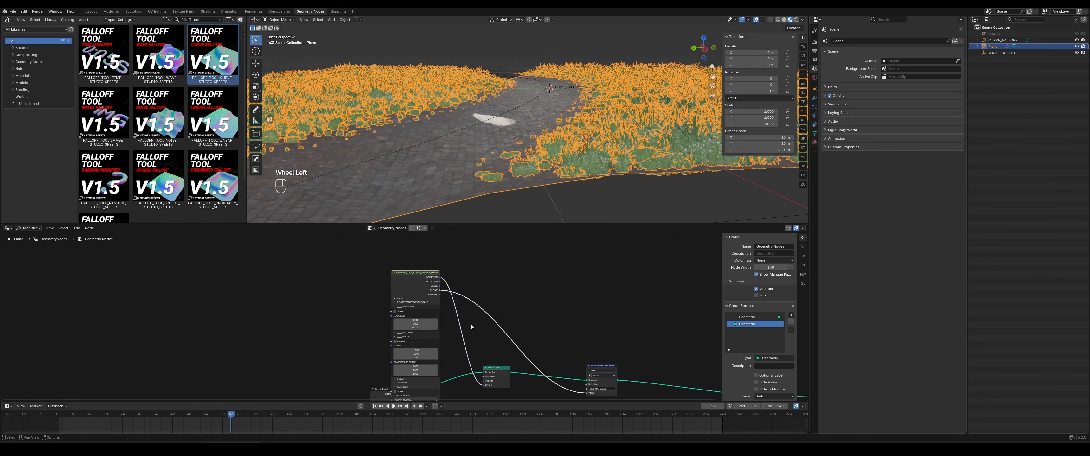
{"action": "scroll", "coordinate": [473, 327], "scroll_direction": "up", "scroll_amount": 2}
{"action": "left_click", "coordinate": [389, 252]}
{"action": "middle_click_drag", "start_coordinate": [607, 309], "coordinate": [557, 291]}
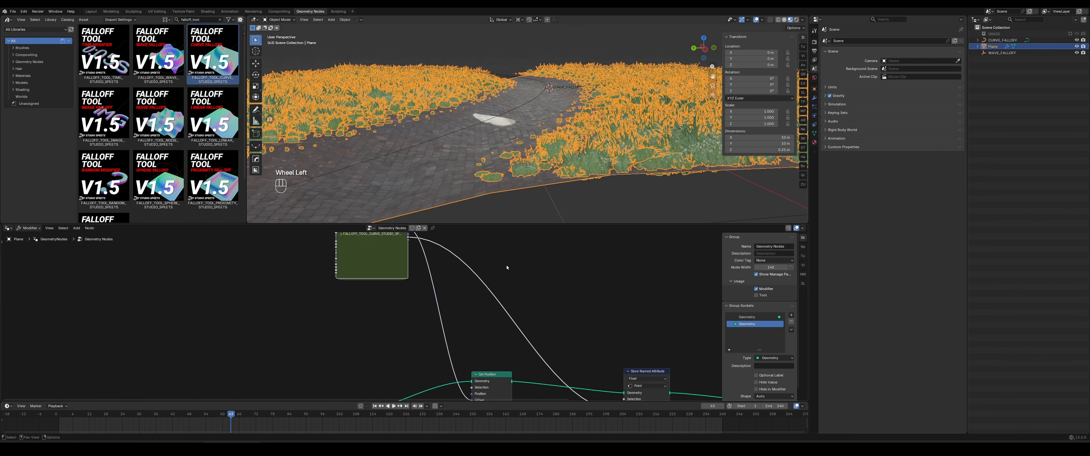
{"action": "key", "text": "g"}
{"action": "middle_click_drag", "start_coordinate": [549, 351], "coordinate": [548, 347]}
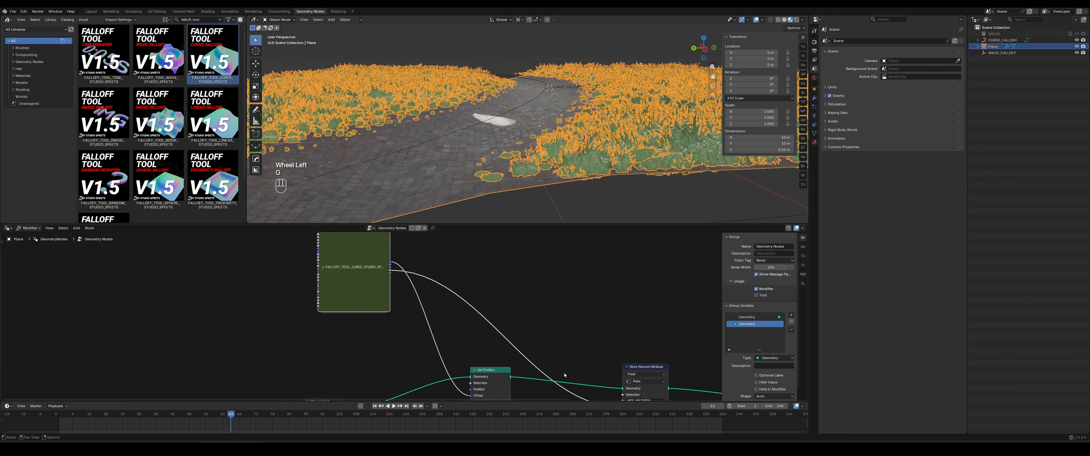
Move Set Position closer to Group Input and feed its Geometry, instead of Group Input's, into the Distribute Points on Faces mesh
{"action": "middle_click_drag", "start_coordinate": [565, 376], "coordinate": [540, 274]}
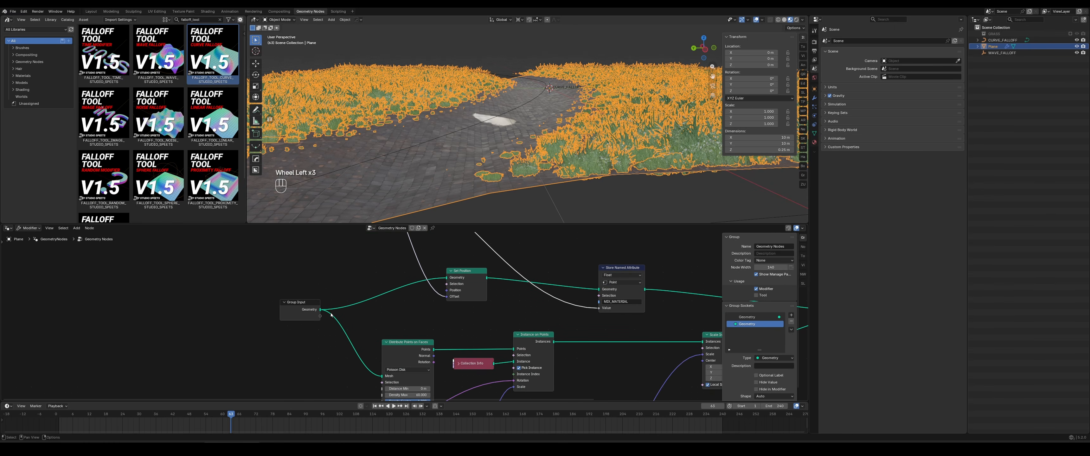
{"action": "right_click_drag", "start_coordinate": [361, 313], "coordinate": [338, 350], "text": "ctrl"}
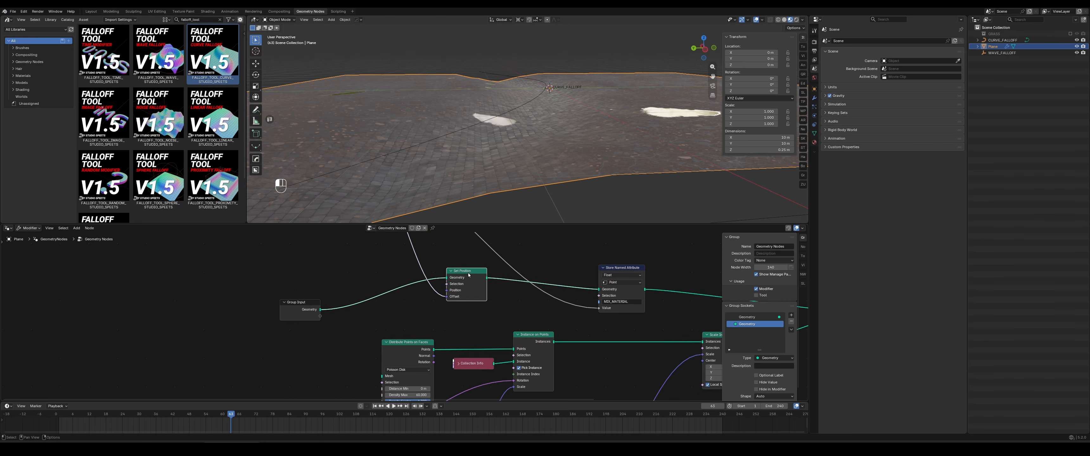
{"action": "left_click_drag", "start_coordinate": [468, 276], "coordinate": [390, 284]}
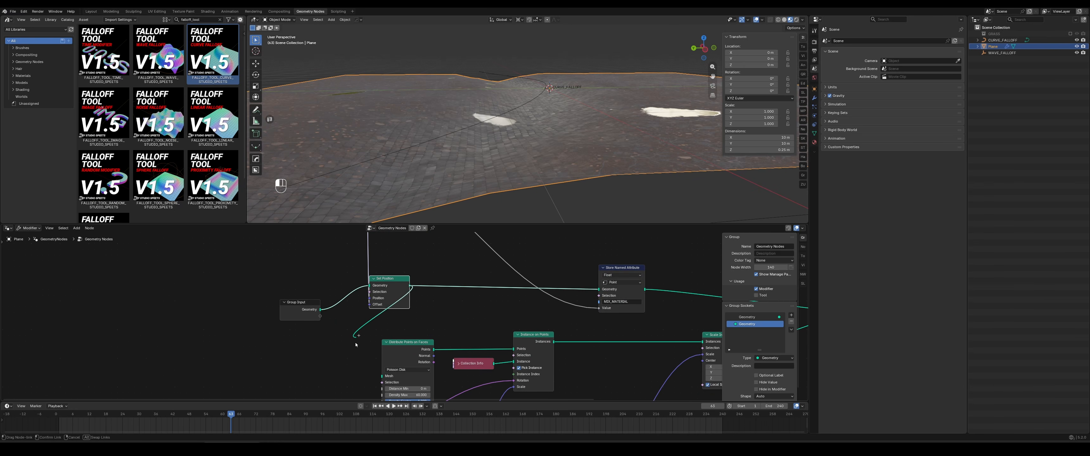
{"action": "left_click_drag", "start_coordinate": [384, 378], "coordinate": [384, 378]}
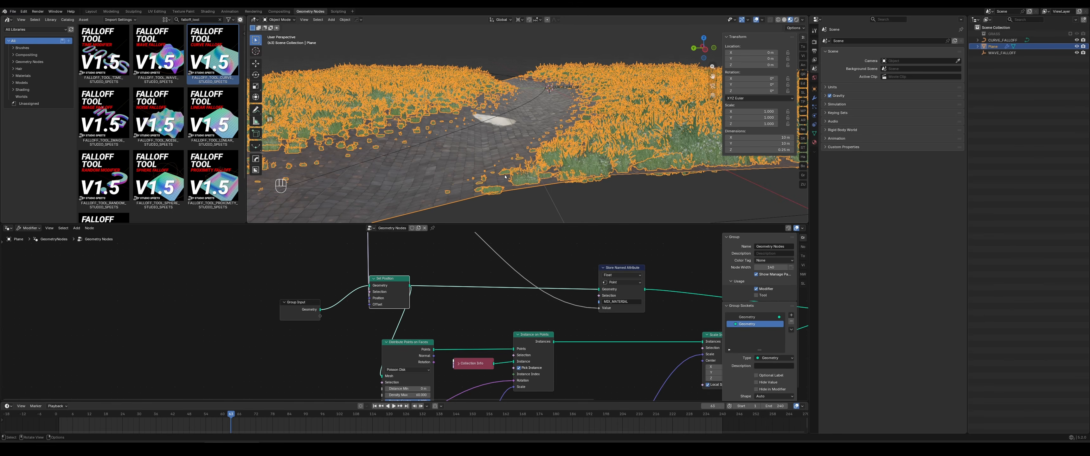
Expand the curve falloff node again and set its Z location to -0.350
{"action": "middle_click_drag", "start_coordinate": [460, 254], "coordinate": [509, 365]}
{"action": "left_click", "coordinate": [358, 291]}
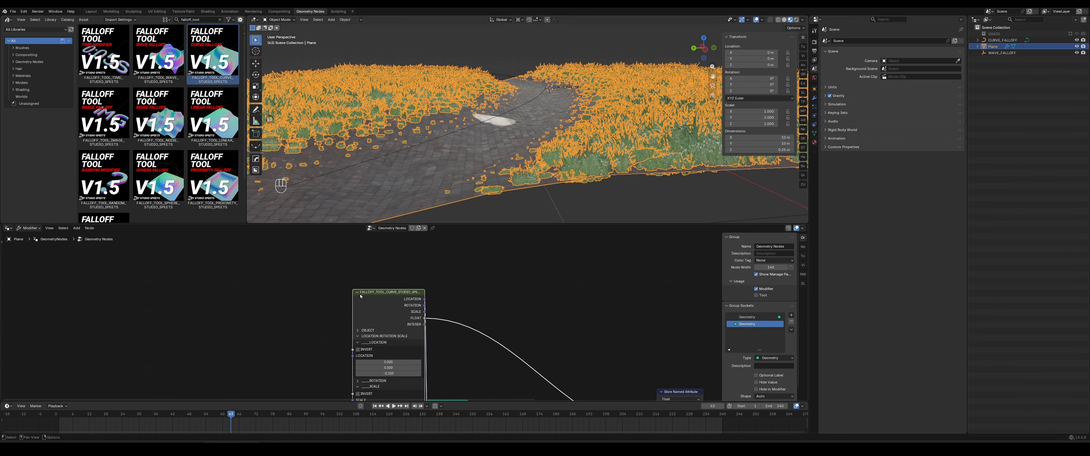
{"action": "scroll", "coordinate": [390, 320], "scroll_direction": "up", "scroll_amount": 5}
{"action": "left_click_drag", "start_coordinate": [391, 315], "coordinate": [353, 315], "text": "shift"}
{"action": "middle_click_drag", "start_coordinate": [427, 175], "coordinate": [474, 172]}
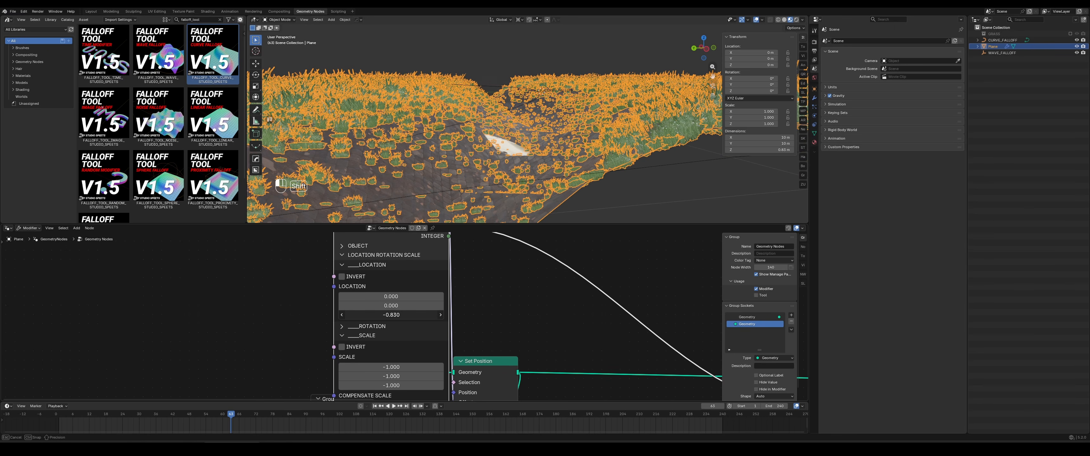
{"action": "left_click_drag", "start_coordinate": [353, 315], "coordinate": [374, 315], "text": "shift"}
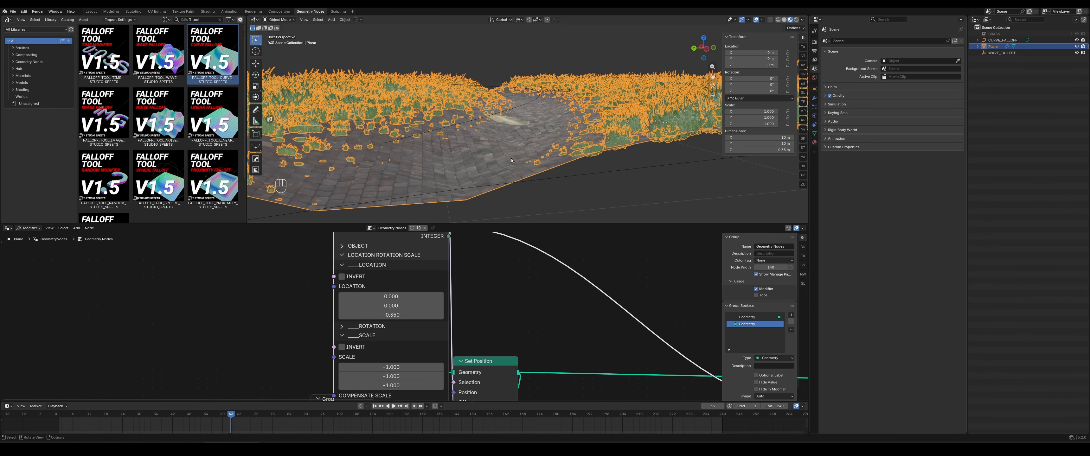
Subdivide the plane's mesh twice in Edit Mode, then return to Object Mode
{"action": "key", "text": "Tab"}
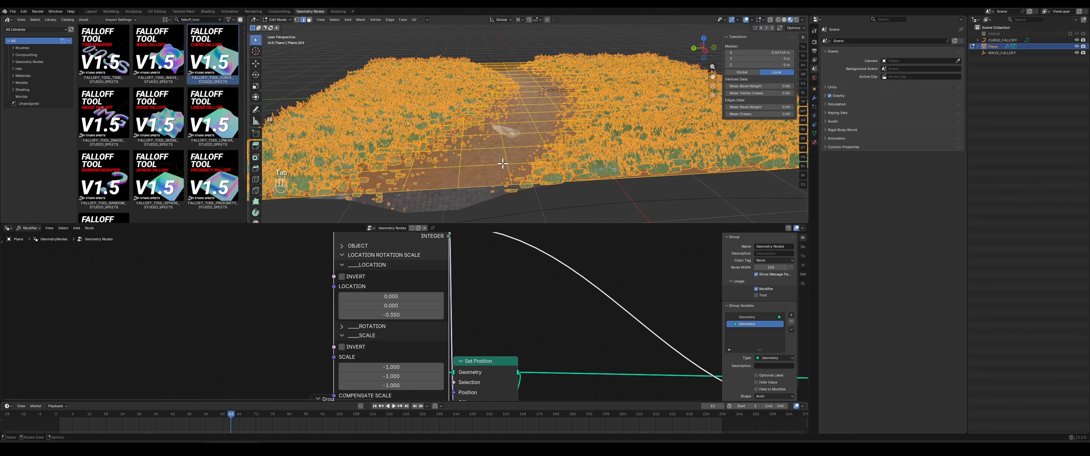
{"action": "right_click", "coordinate": [503, 164]}
{"action": "left_click", "coordinate": [508, 149]}
{"action": "right_click", "coordinate": [509, 149]}
{"action": "left_click", "coordinate": [509, 148]}
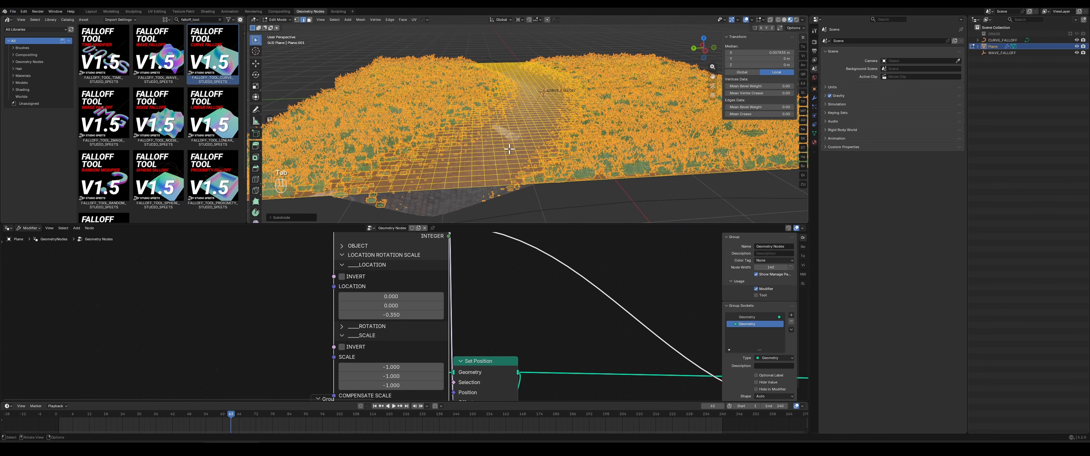
{"action": "key", "text": "Tab"}
Play the animation, set the falloff's Z location to -0.280, and deselect the plane to check the sunken path
{"action": "middle_click_drag", "start_coordinate": [544, 172], "coordinate": [489, 163]}
{"action": "scroll", "coordinate": [548, 158], "scroll_direction": "up", "scroll_amount": 5}
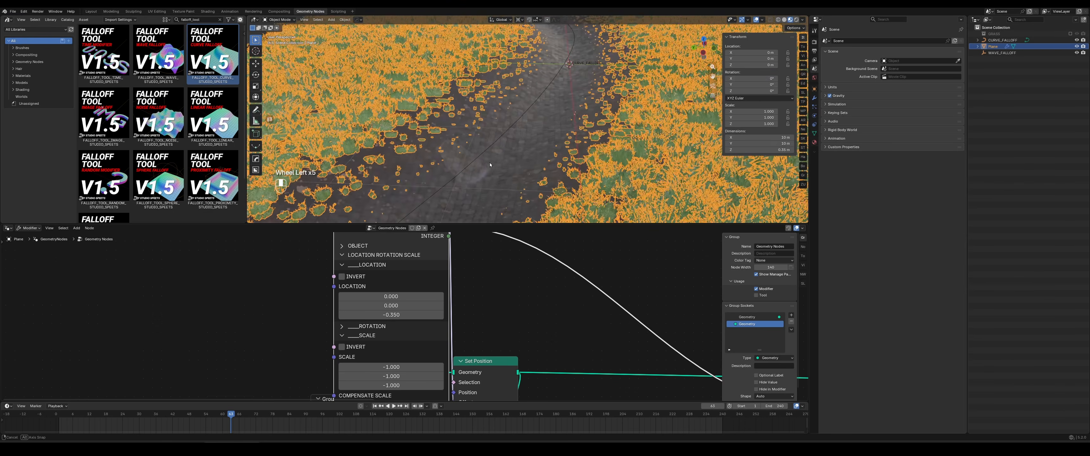
{"action": "scroll", "coordinate": [490, 162], "scroll_direction": "left", "scroll_amount": 5}
{"action": "key", "text": "space"}
{"action": "middle_click_drag", "start_coordinate": [554, 194], "coordinate": [547, 167]}
{"action": "scroll", "coordinate": [547, 166], "scroll_direction": "down", "scroll_amount": 1}
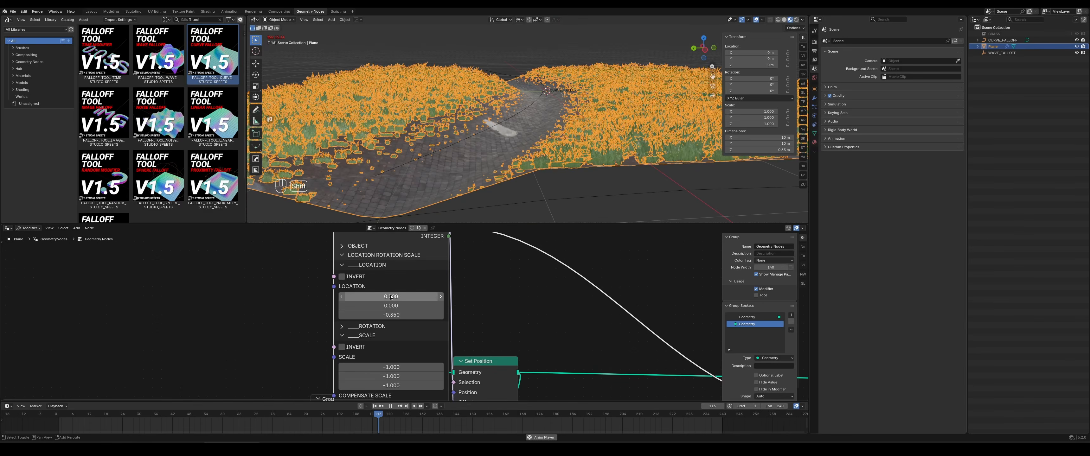
{"action": "left_click_drag", "start_coordinate": [391, 315], "coordinate": [403, 315], "text": "shift"}
{"action": "left_click", "coordinate": [585, 214]}
{"action": "middle_click_drag", "start_coordinate": [584, 214], "coordinate": [594, 150]}
{"action": "scroll", "coordinate": [594, 150], "scroll_direction": "down", "scroll_amount": 5}
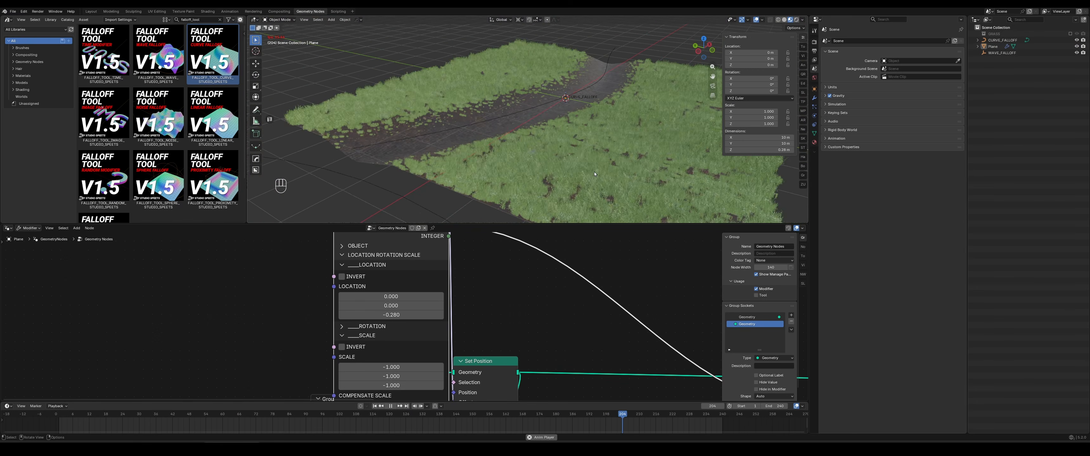
{"action": "scroll", "coordinate": [550, 158], "scroll_direction": "up", "scroll_amount": 6}
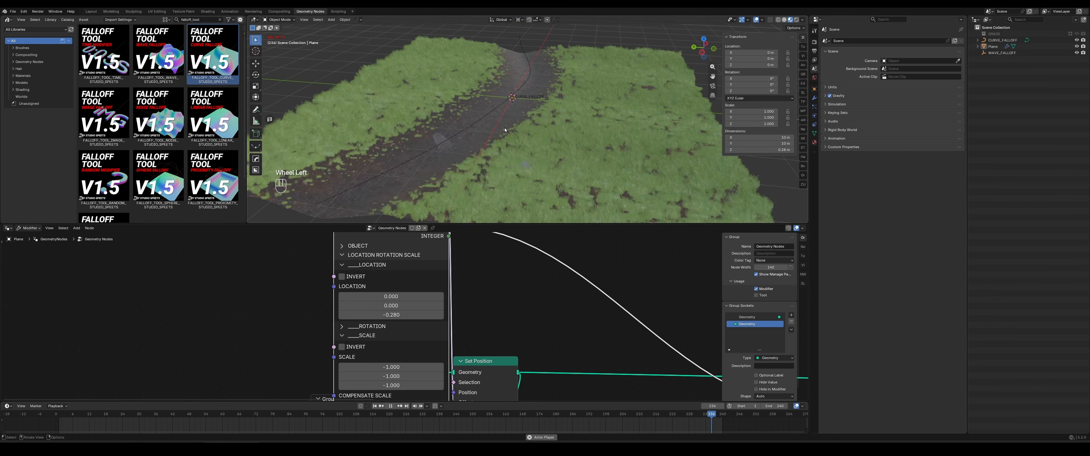
Reshape the falloff curve in Edit Mode by moving its middle control points along Y to create a stronger bend
{"action": "key", "text": "Tab"}
{"action": "key", "text": "Tab"}
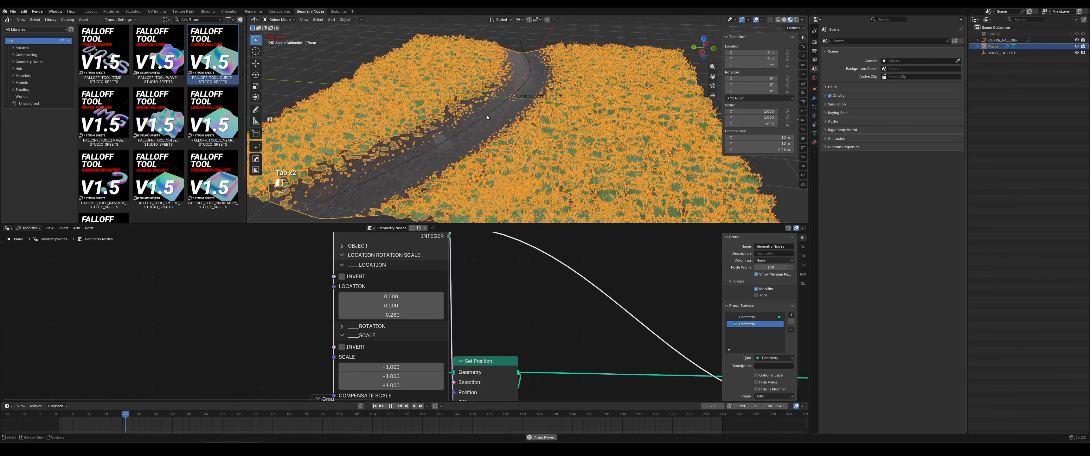
{"action": "left_click", "coordinate": [488, 118]}
{"action": "key", "text": "Tab"}
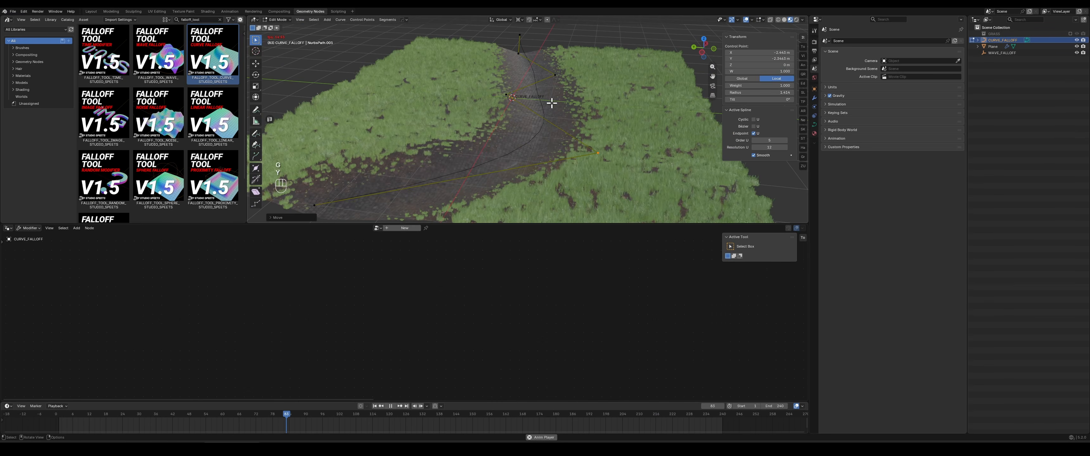
{"action": "key", "text": "g"}
{"action": "key", "text": "y"}
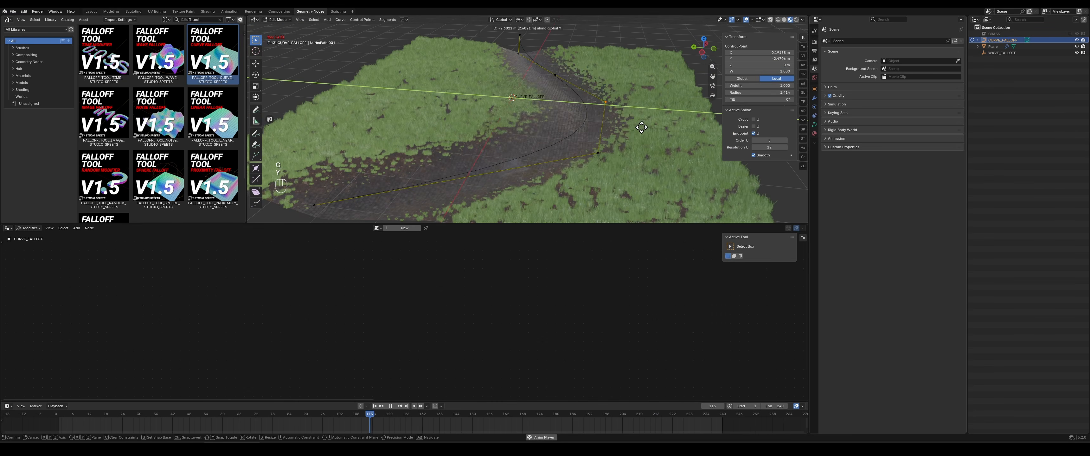
{"action": "middle_click_drag", "start_coordinate": [590, 145], "coordinate": [507, 166]}
{"action": "key", "text": "Tab"}
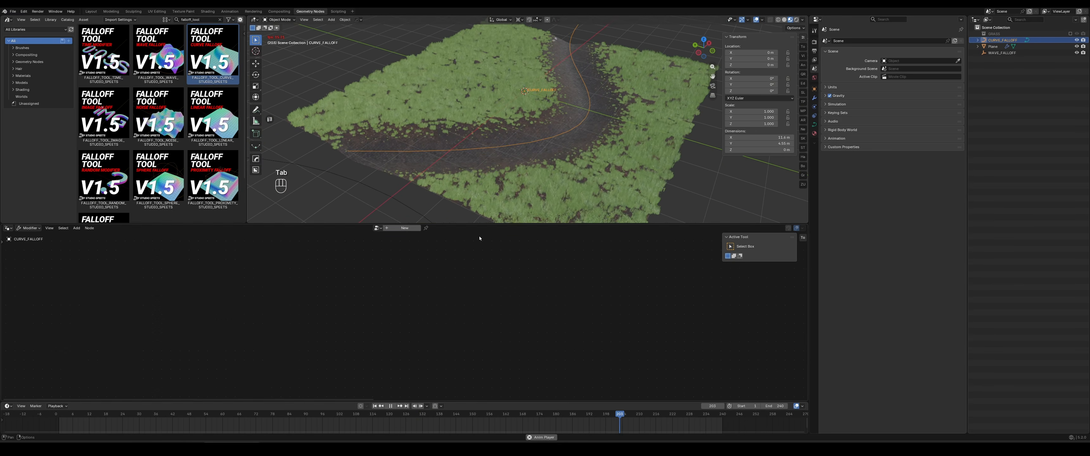
Enlarge the 3D viewport and inspect the bent, sunken path from several angles
{"action": "left_click_drag", "start_coordinate": [476, 223], "coordinate": [473, 263]}
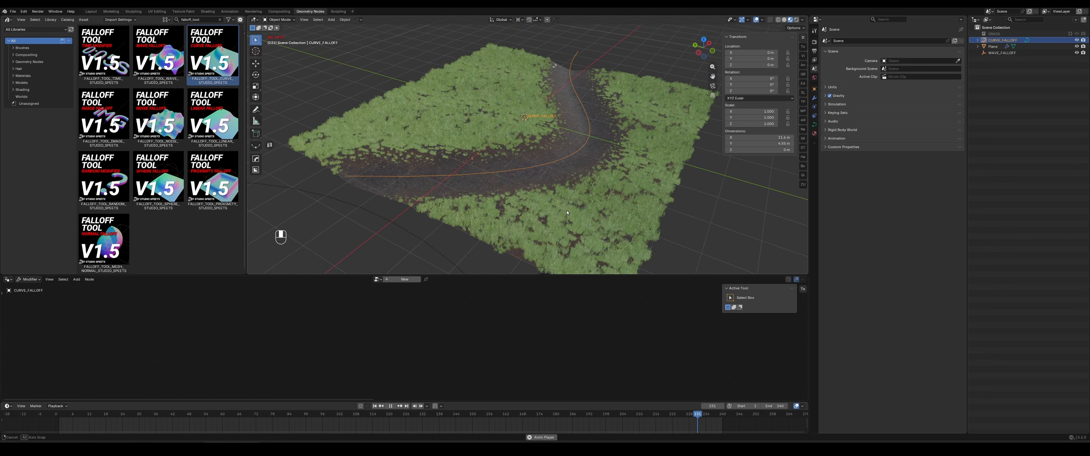
{"action": "middle_click_drag", "start_coordinate": [566, 210], "coordinate": [614, 217]}
{"action": "scroll", "coordinate": [612, 210], "scroll_direction": "down", "scroll_amount": 6}
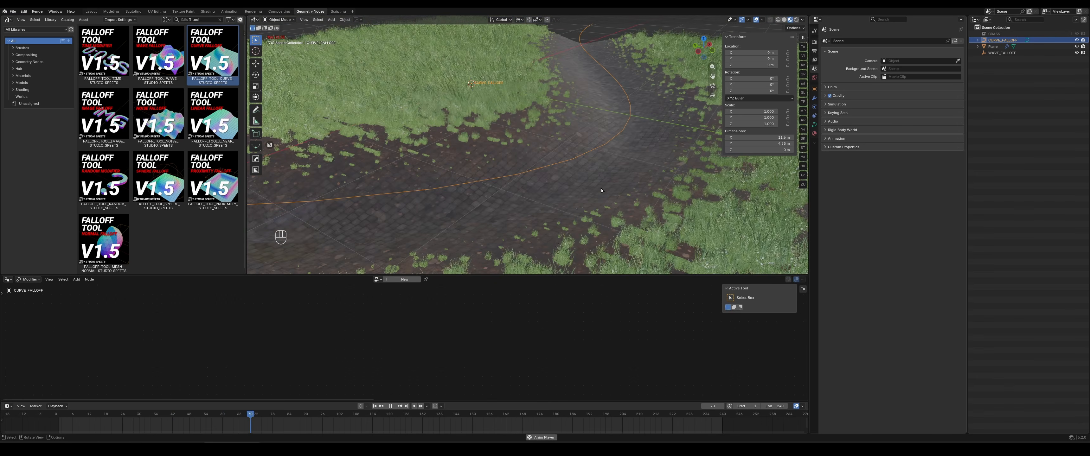
{"action": "middle_click_drag", "start_coordinate": [600, 176], "coordinate": [546, 194]}
{"action": "scroll", "coordinate": [608, 205], "scroll_direction": "left", "scroll_amount": 2, "text": "shift"}
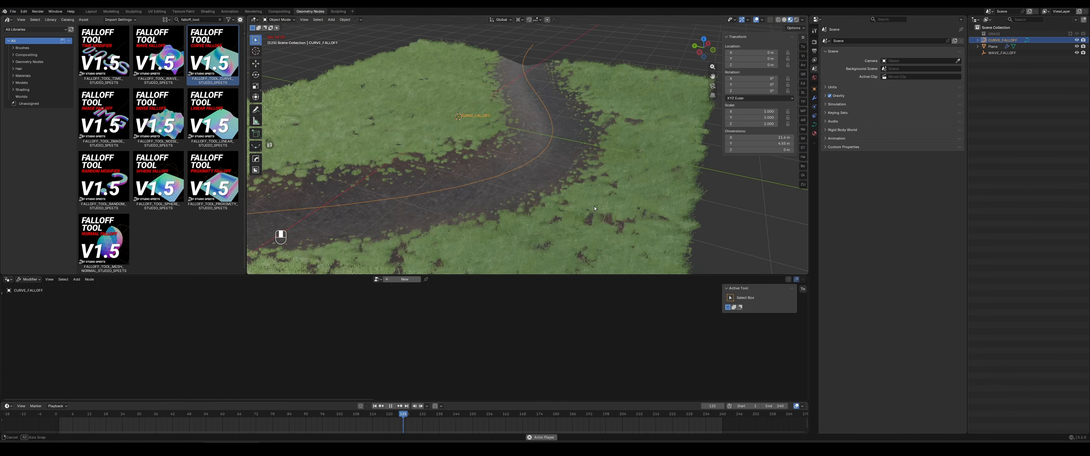
{"action": "scroll", "coordinate": [604, 199], "scroll_direction": "left", "scroll_amount": 2, "text": "shift"}
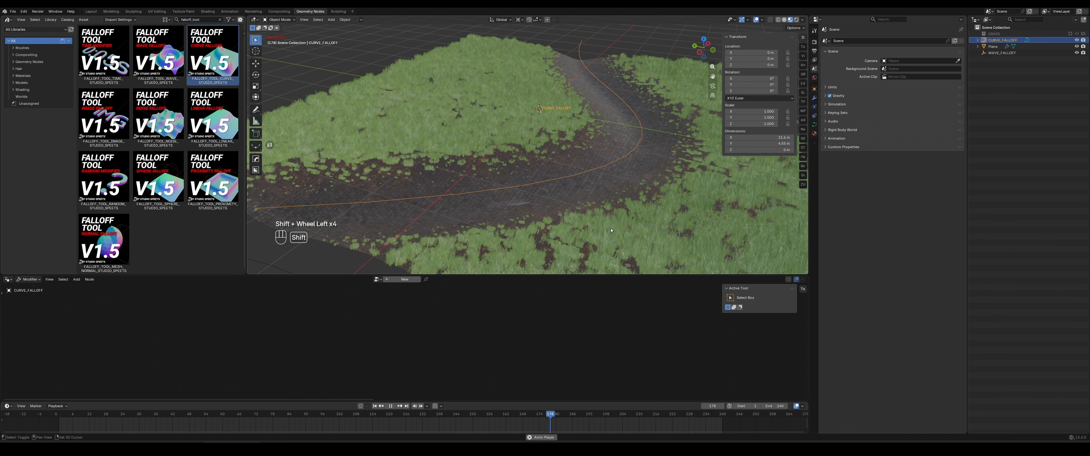
{"action": "scroll", "coordinate": [466, 266], "scroll_direction": "left", "scroll_amount": 1, "text": "shift"}
Select the plane to bring back its node tree, collapse the ground falloff node, and deselect the plane
{"action": "left_click", "coordinate": [580, 179]}
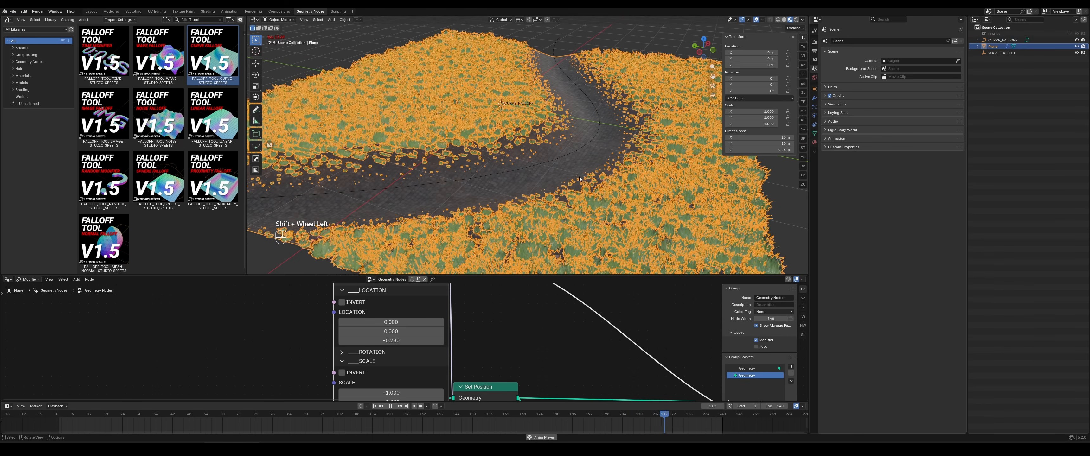
{"action": "scroll", "coordinate": [525, 341], "scroll_direction": "down", "scroll_amount": 11}
{"action": "middle_click_drag", "start_coordinate": [534, 333], "coordinate": [538, 357]}
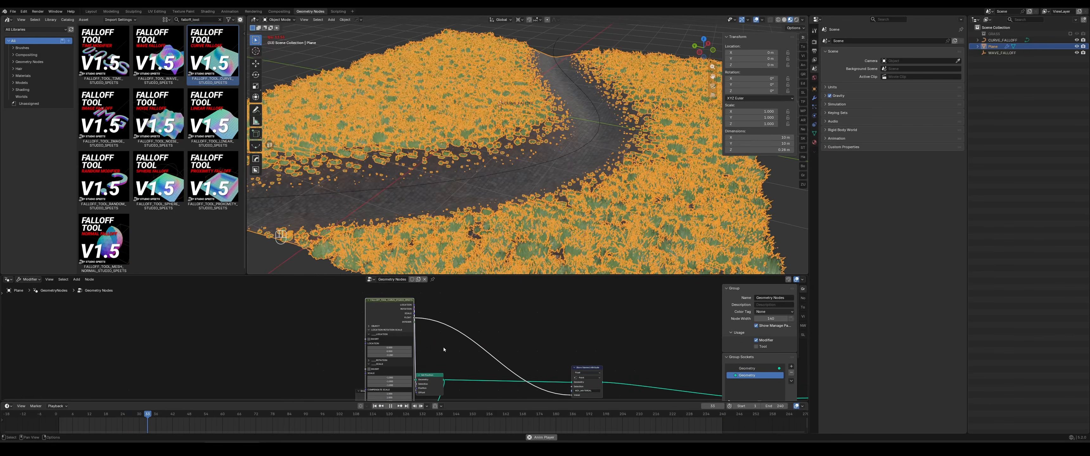
{"action": "left_click", "coordinate": [368, 300]}
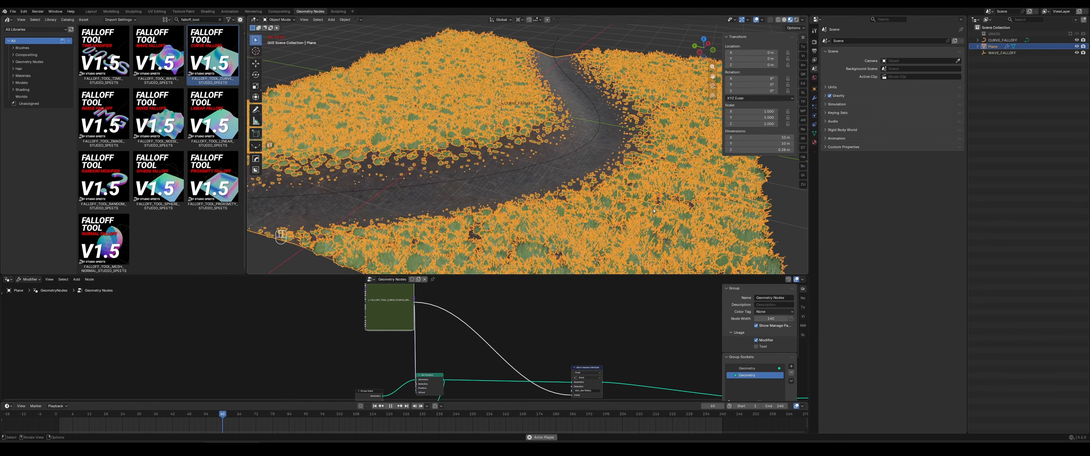
{"action": "middle_click_drag", "start_coordinate": [653, 210], "coordinate": [529, 246]}
{"action": "left_click", "coordinate": [630, 55]}
{"action": "scroll", "coordinate": [536, 341], "scroll_direction": "down", "scroll_amount": 1}
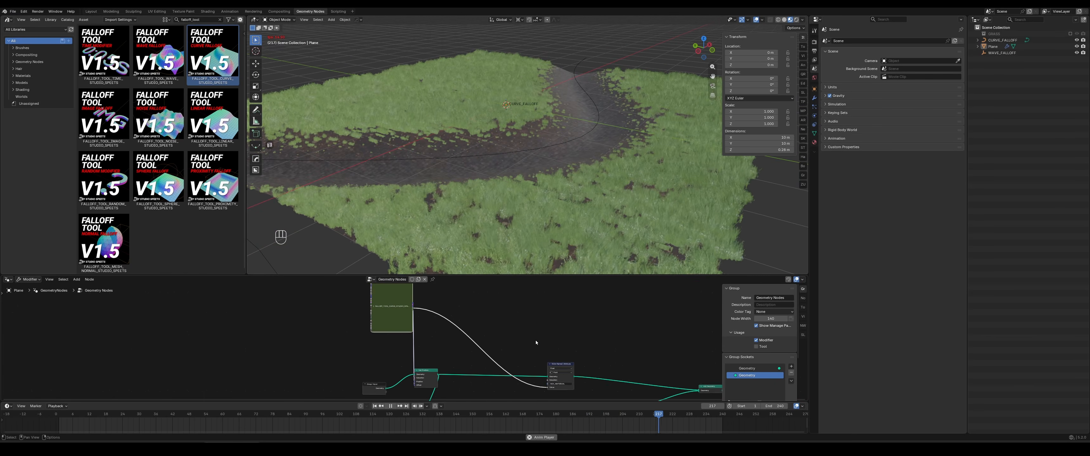
Expand the collapsed curve falloff node that drives the grass scale beneath the instancing nodes
{"action": "scroll", "coordinate": [536, 341], "scroll_direction": "down", "scroll_amount": 3}
{"action": "middle_click_drag", "start_coordinate": [518, 343], "coordinate": [494, 351]}
{"action": "scroll", "coordinate": [533, 351], "scroll_direction": "up", "scroll_amount": 2}
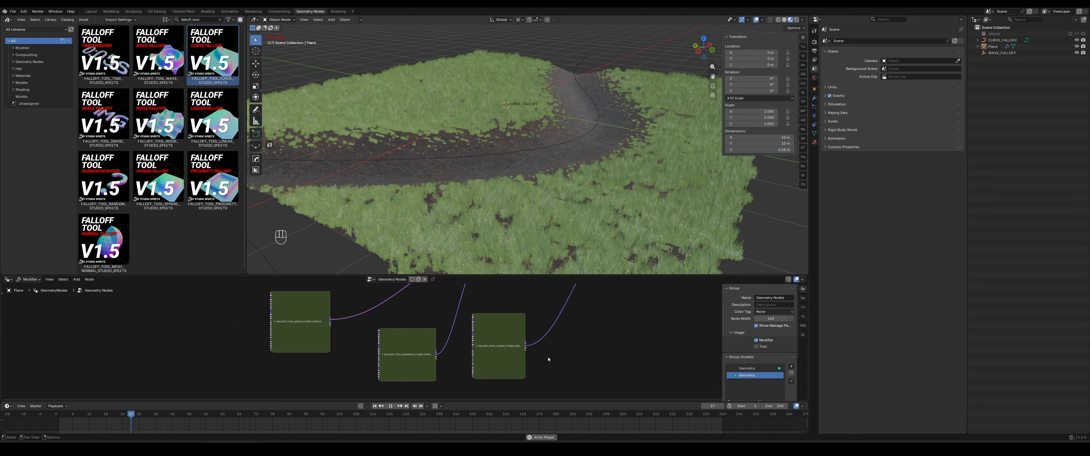
{"action": "left_click", "coordinate": [477, 347]}
{"action": "middle_click_drag", "start_coordinate": [615, 362], "coordinate": [561, 346]}
{"action": "scroll", "coordinate": [561, 346], "scroll_direction": "up", "scroll_amount": 4}
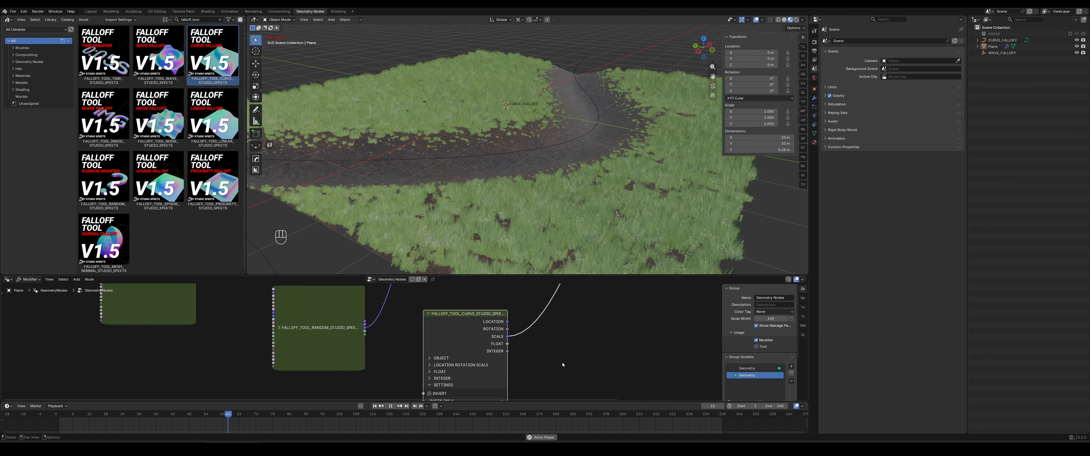
Examine the finished grass and path scene from different sides and distances
{"action": "scroll", "coordinate": [607, 353], "scroll_direction": "left", "scroll_amount": 2}
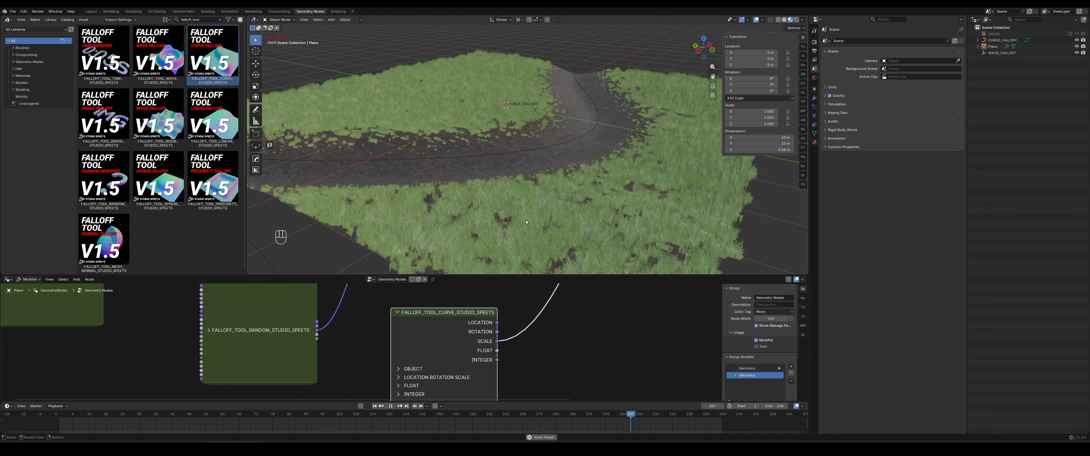
{"action": "scroll", "coordinate": [543, 195], "scroll_direction": "left", "scroll_amount": 2}
{"action": "scroll", "coordinate": [543, 194], "scroll_direction": "down", "scroll_amount": 3}
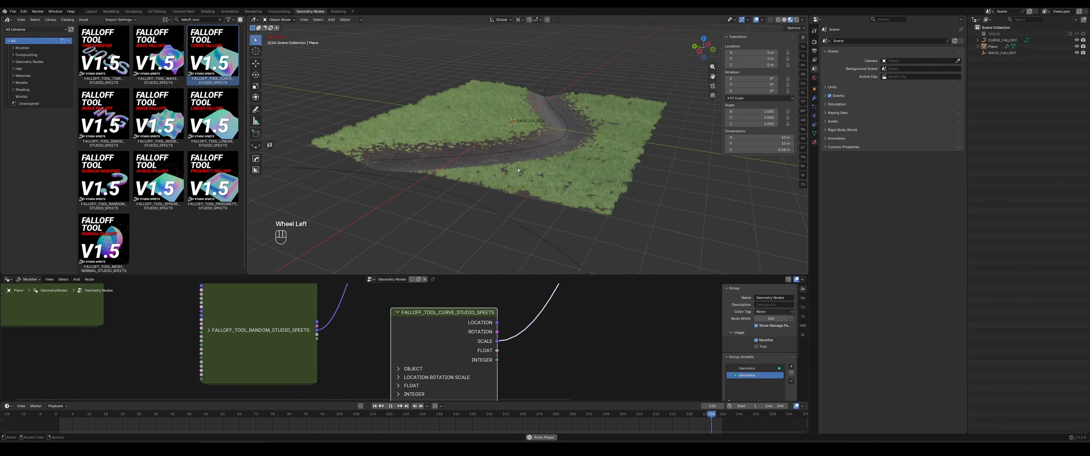
{"action": "middle_click_drag", "start_coordinate": [518, 168], "coordinate": [582, 214]}
{"action": "scroll", "coordinate": [550, 172], "scroll_direction": "up", "scroll_amount": 2}
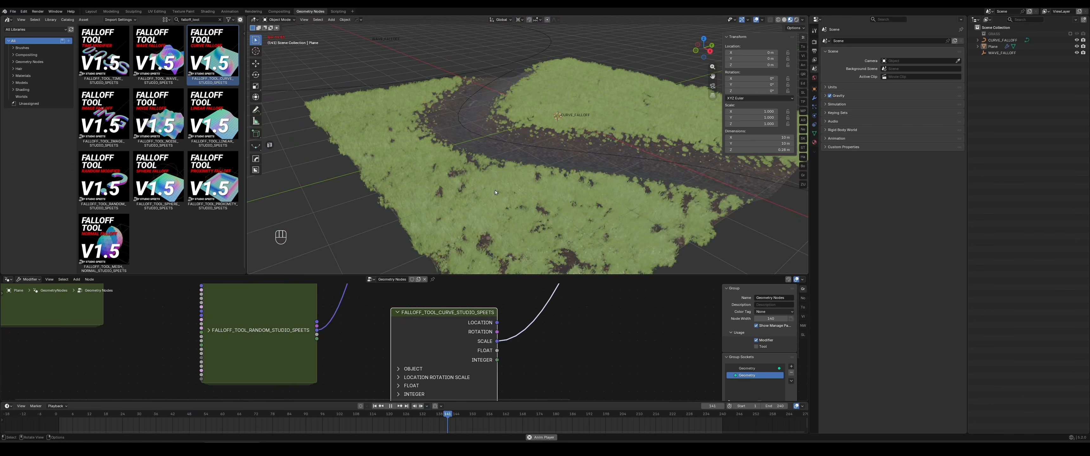
{"action": "middle_click_drag", "start_coordinate": [477, 193], "coordinate": [577, 187]}
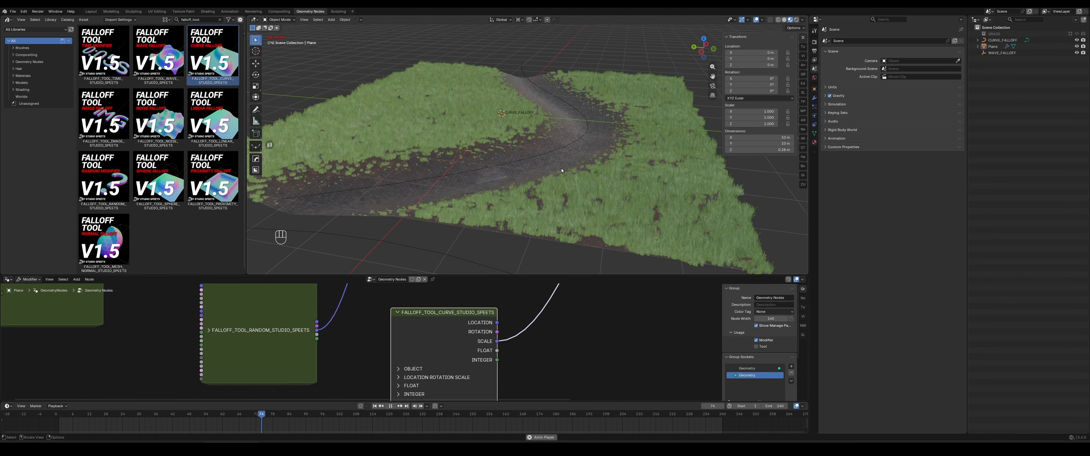
{"action": "mouse_move", "coordinate": [522, 180]}
{"action": "middle_mouse_down"}
{"action": "mouse_move", "coordinate": [561, 178]}
{"action": "mouse_move", "coordinate": [470, 205]}
{"action": "mouse_move", "coordinate": [428, 194]}
{"action": "mouse_move", "coordinate": [529, 182]}
{"action": "middle_mouse_up"}
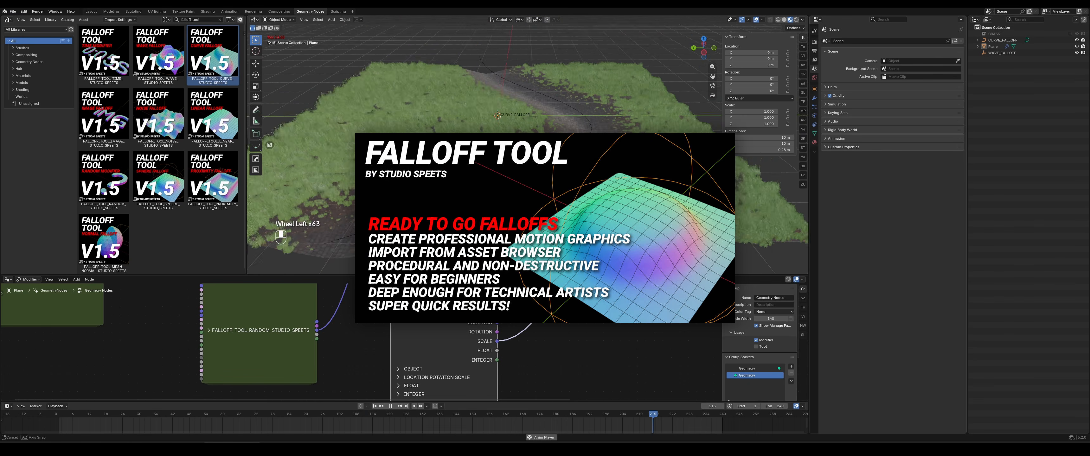